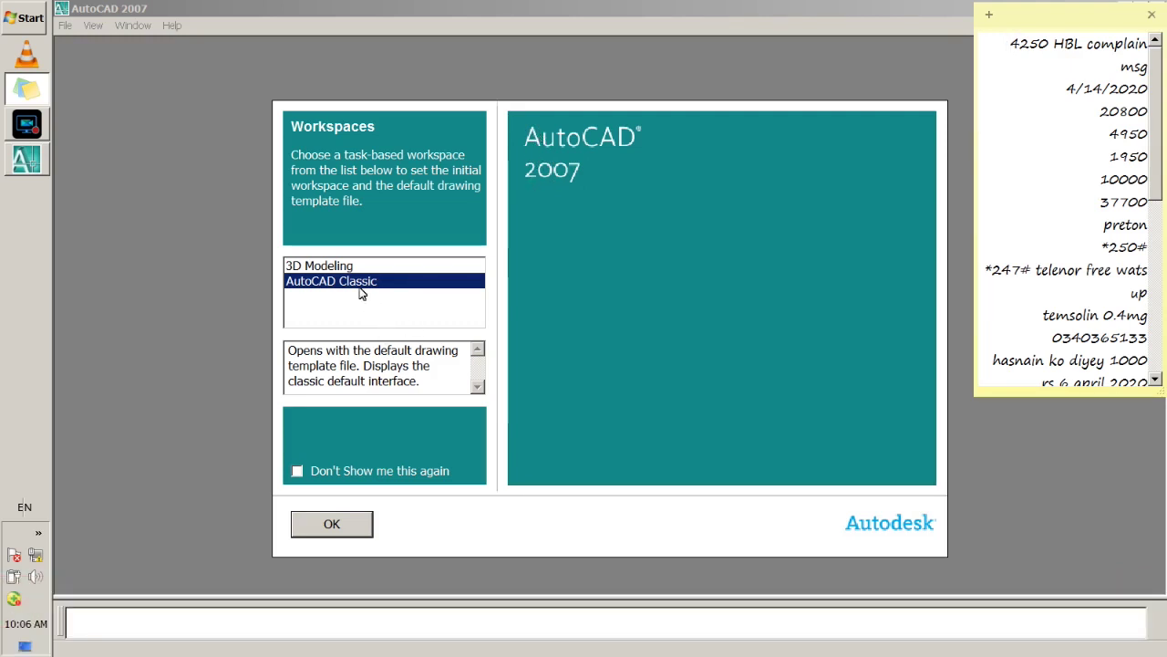
click(365, 287)
click(349, 267)
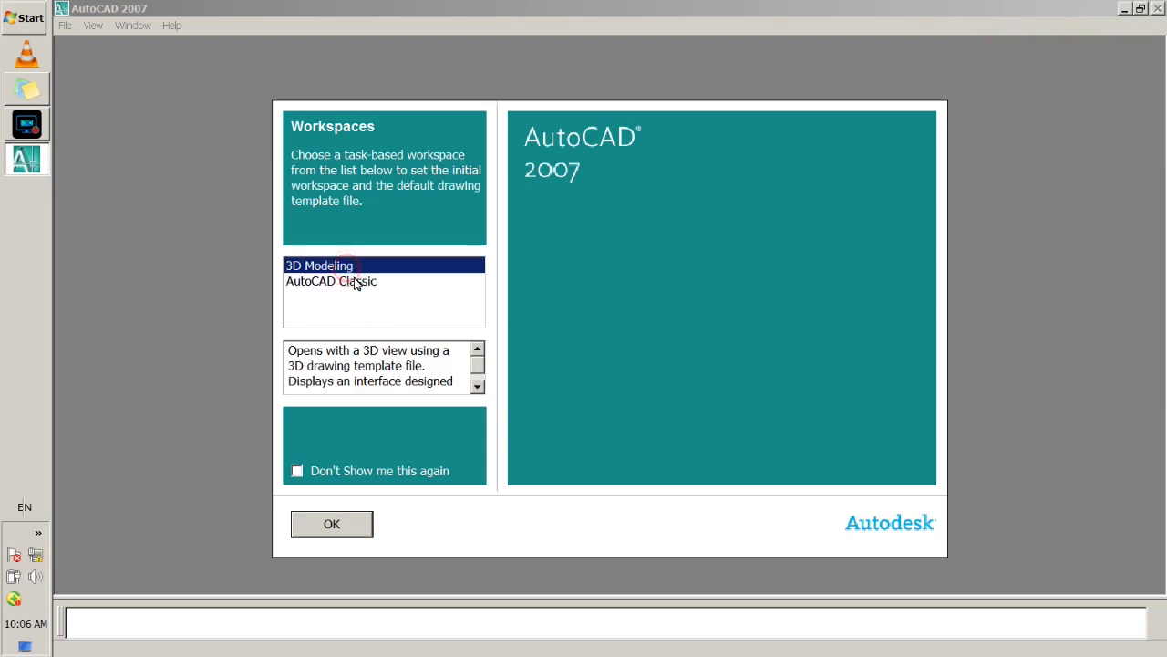
click(359, 289)
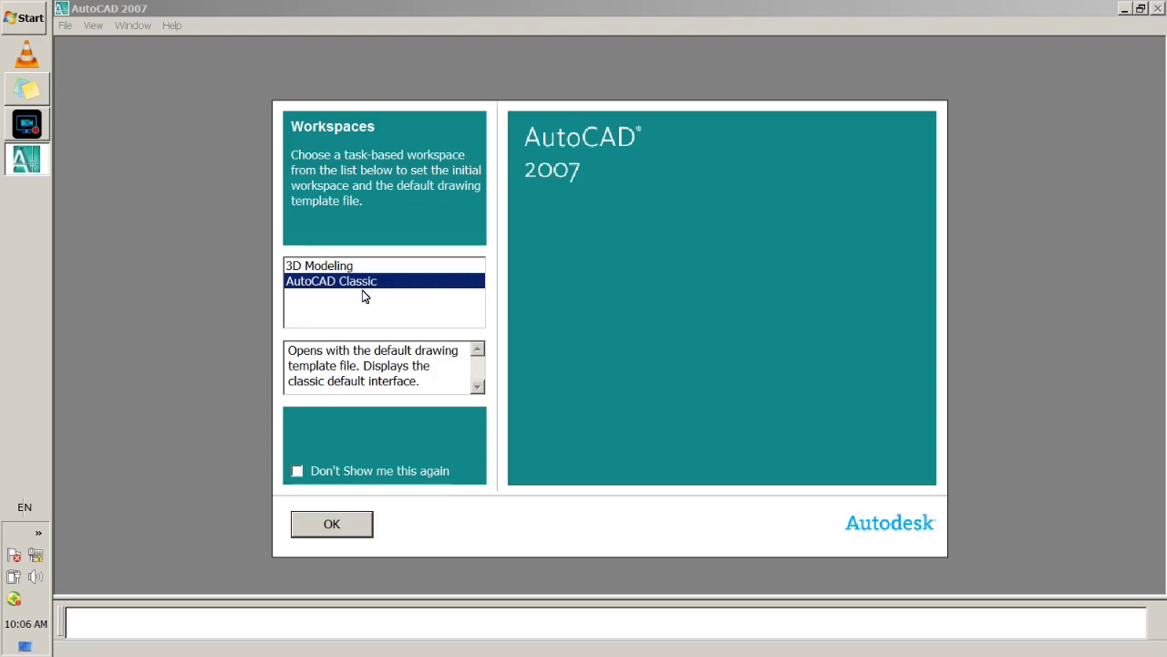
click(340, 268)
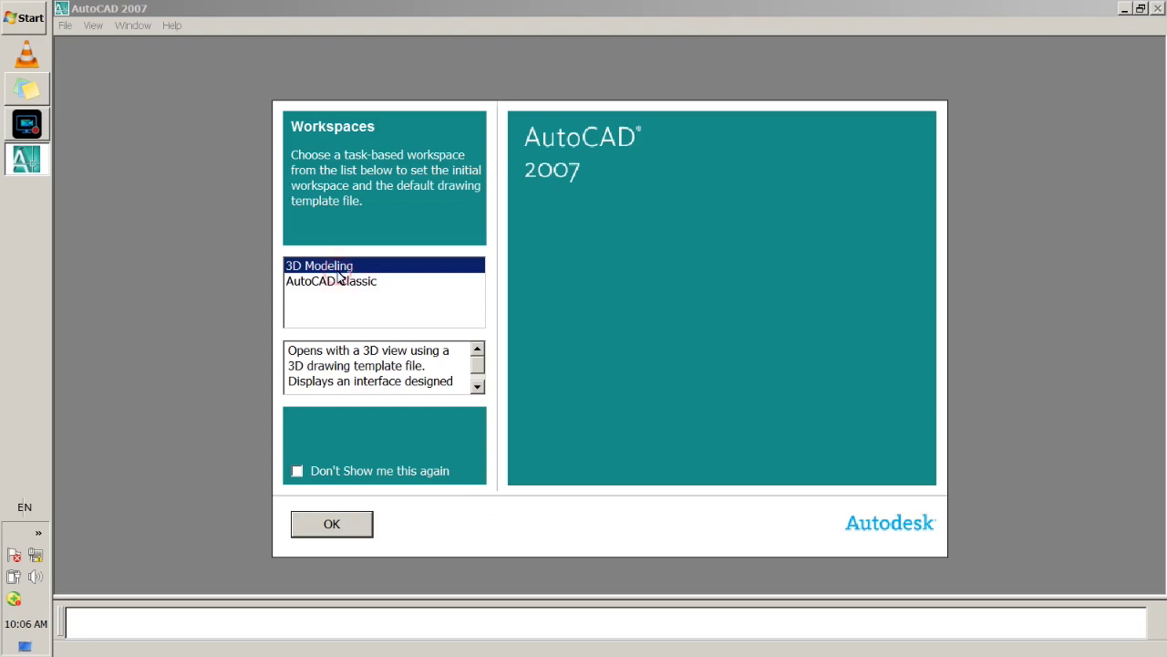
click(336, 283)
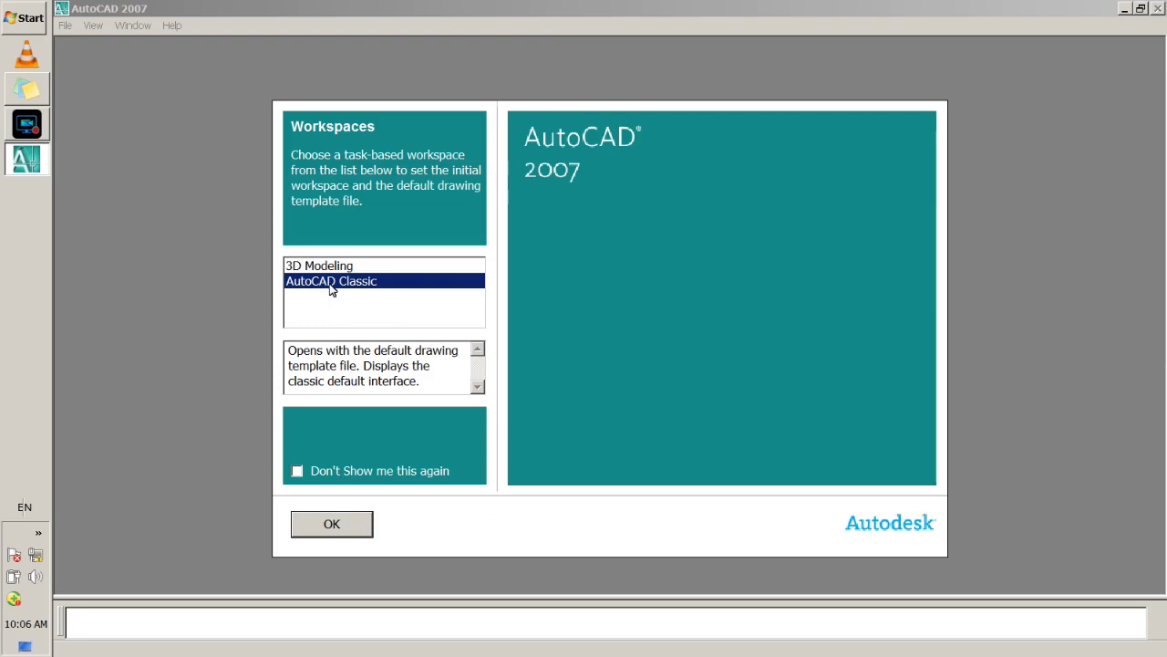
click(350, 267)
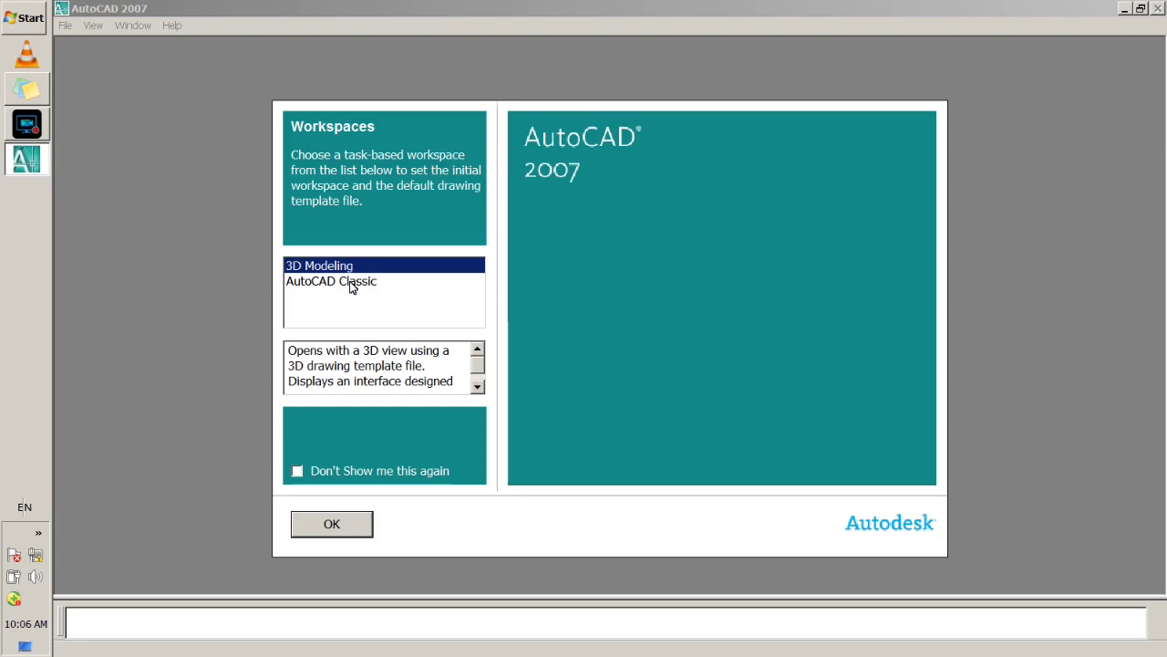
click(352, 284)
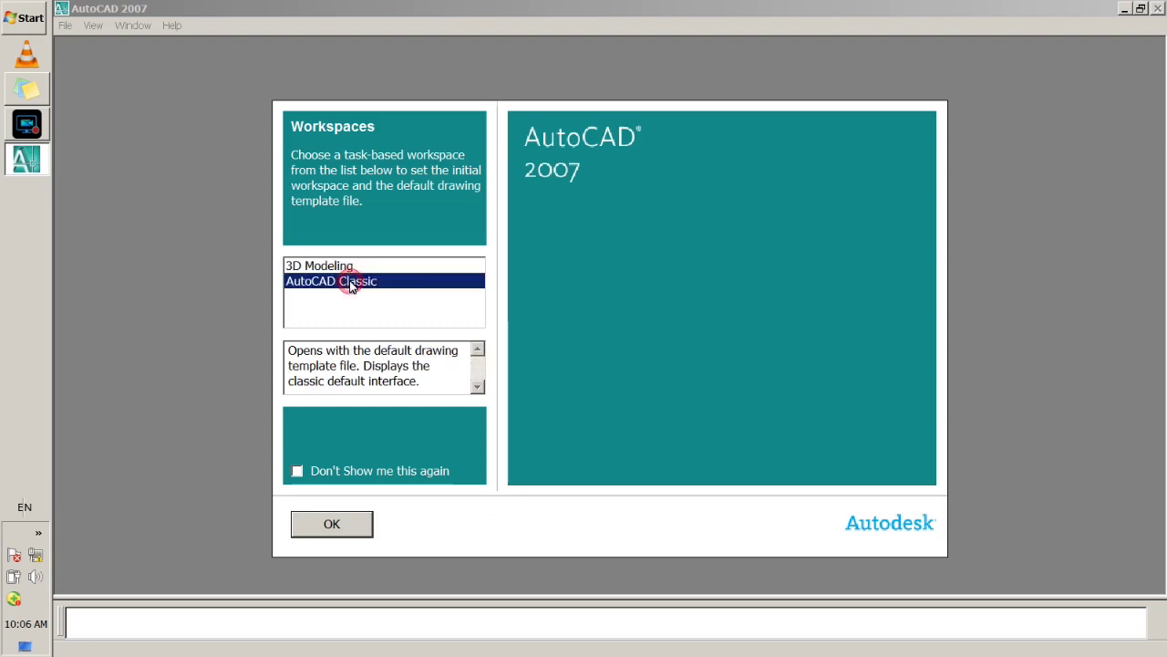
click(348, 267)
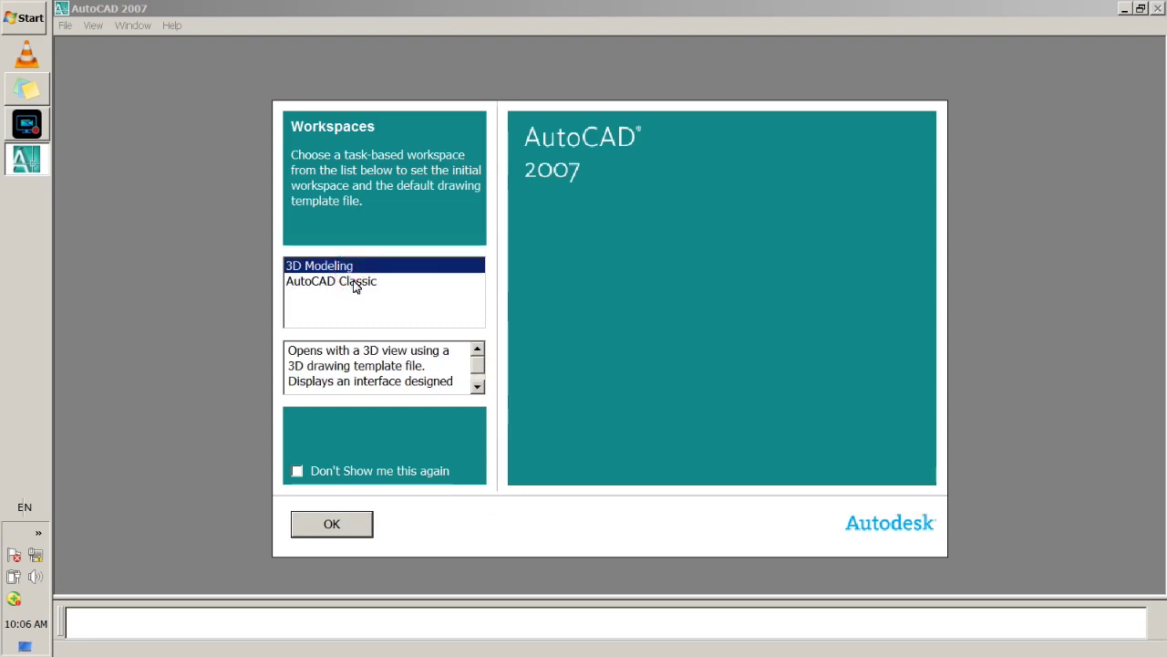
click(356, 285)
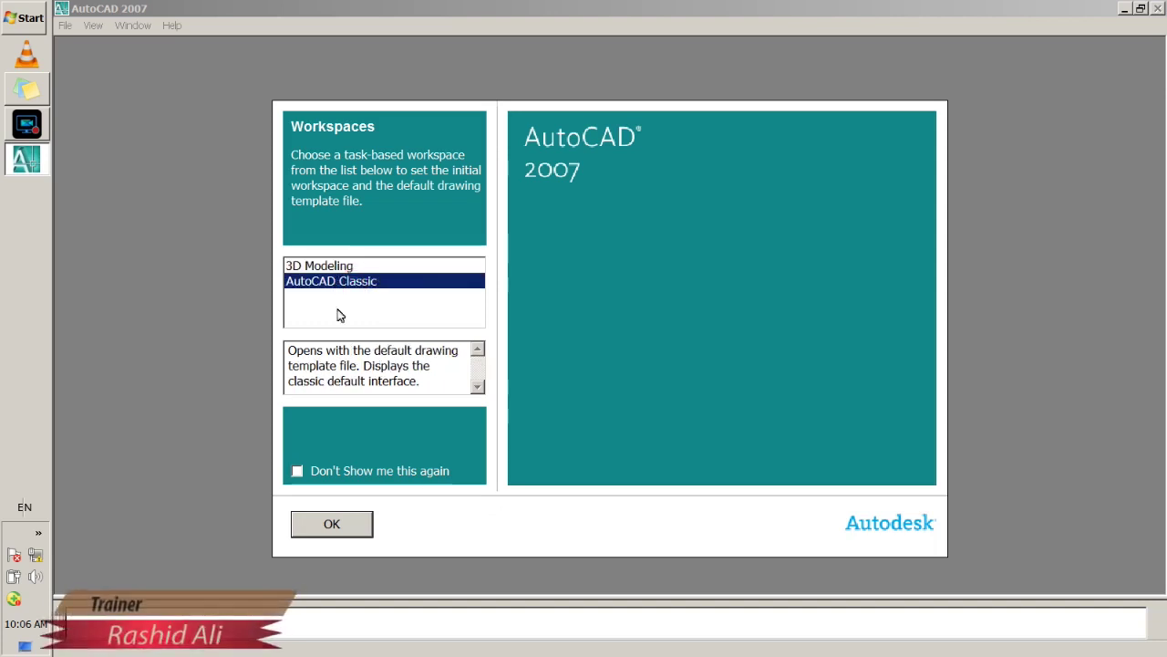
Open a new drawing and switch it to the 3D Modeling workspace.
click(331, 528)
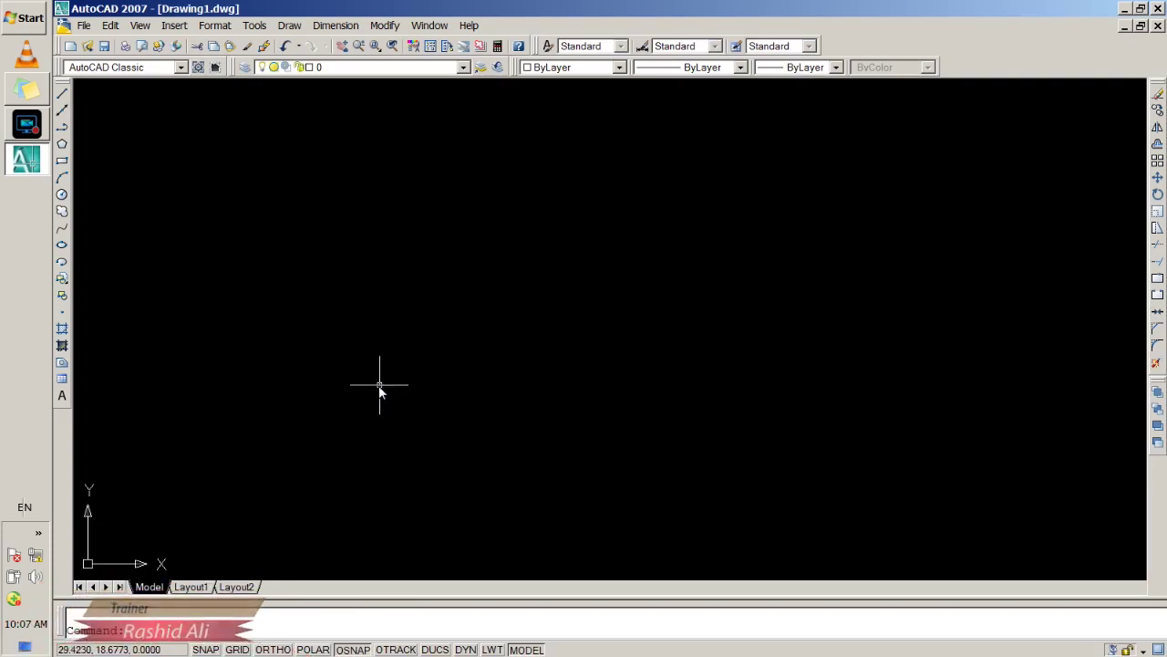
click(153, 67)
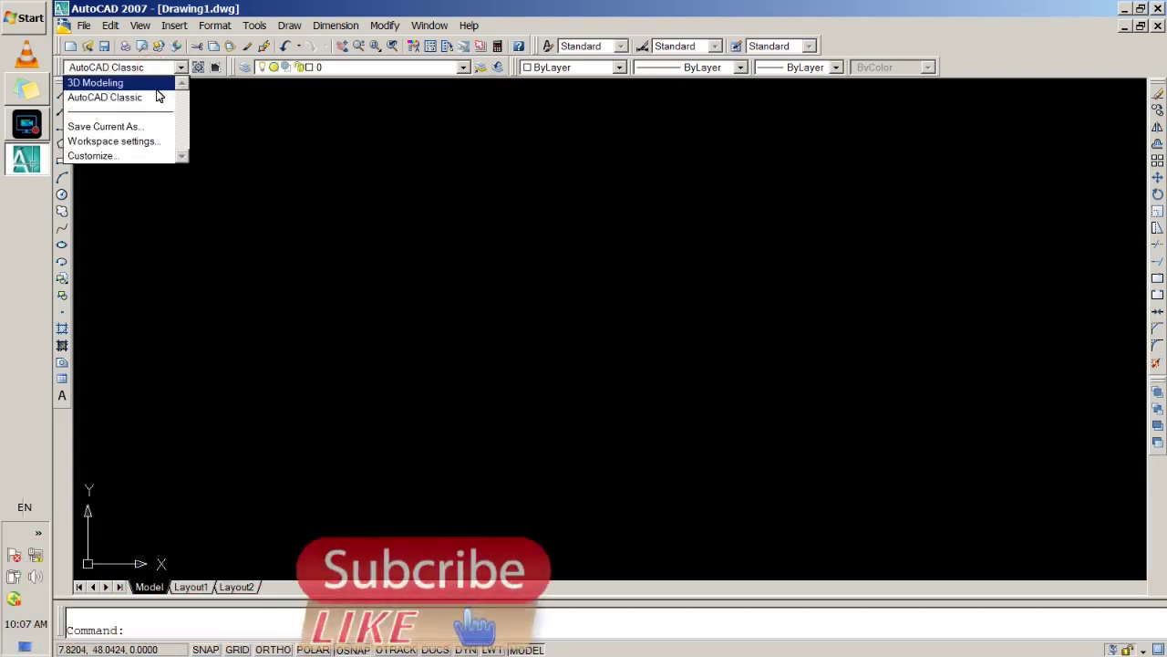
click(157, 91)
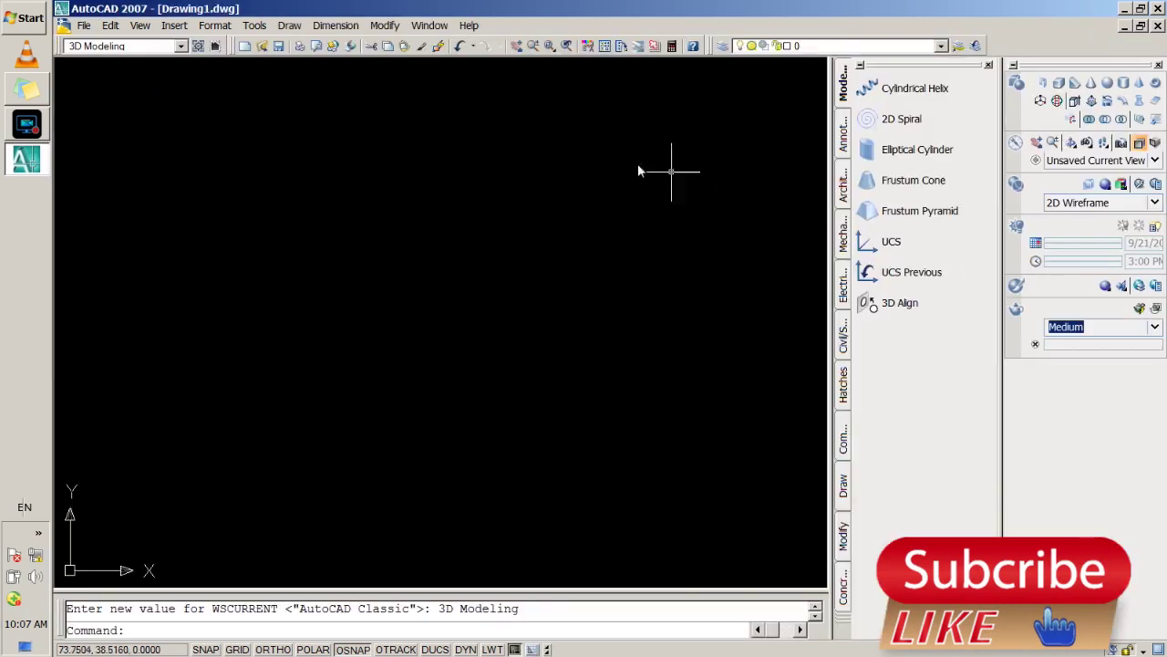
Return to AutoCAD Classic and close the Tool Palettes and Sheet Set Manager.
click(155, 46)
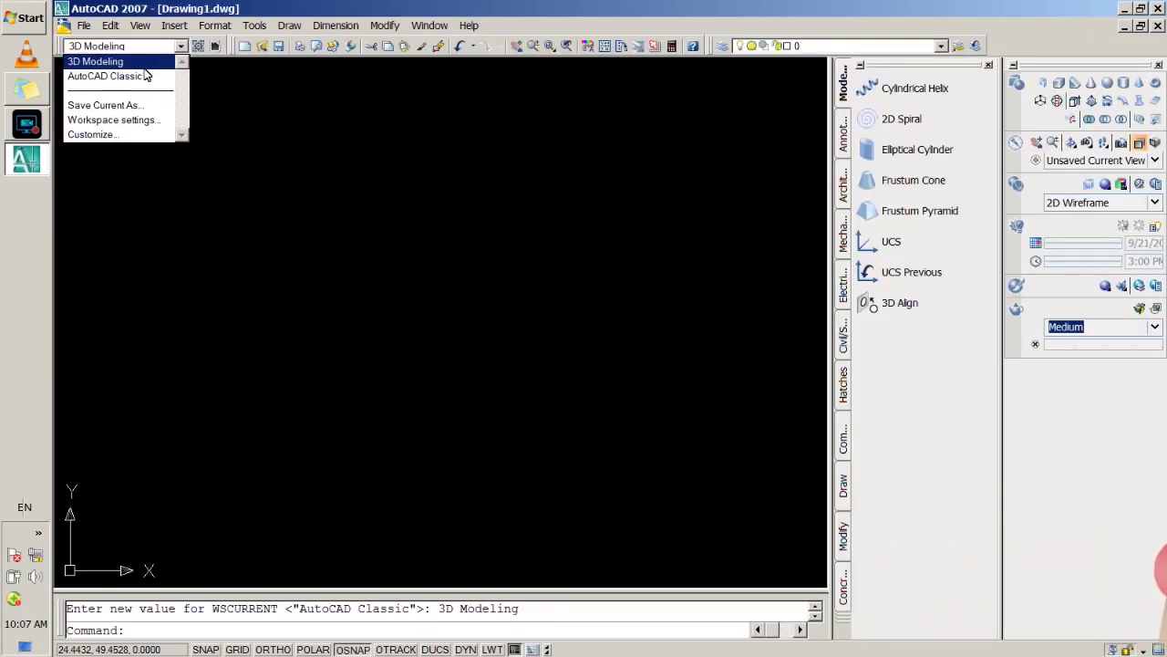
click(136, 76)
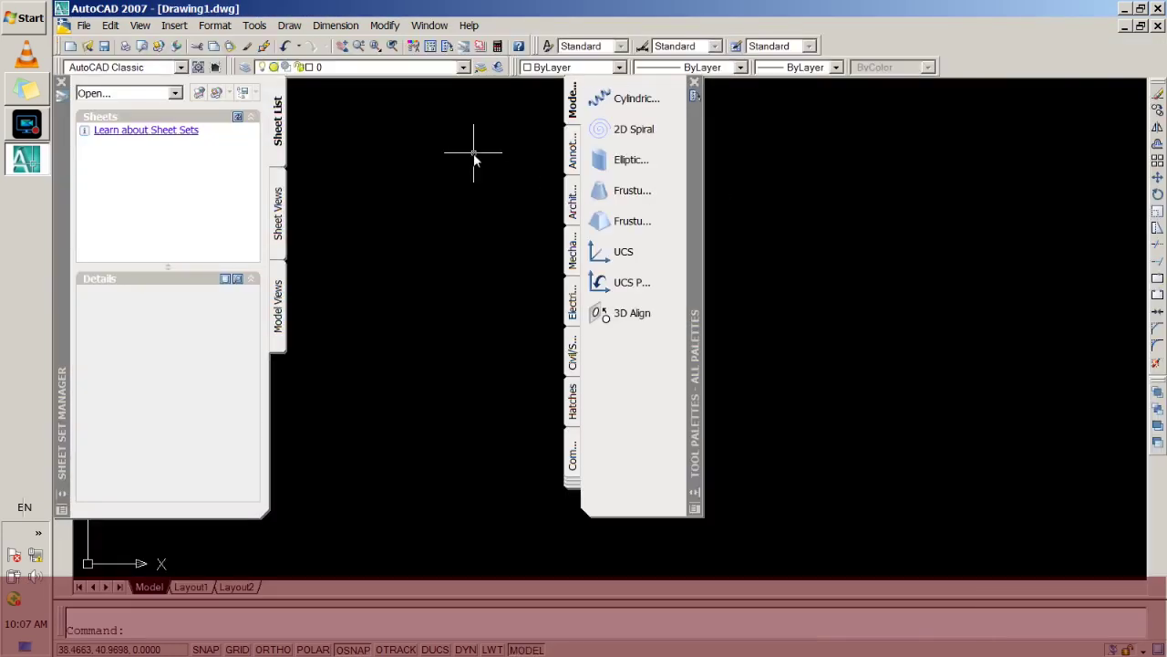
click(694, 84)
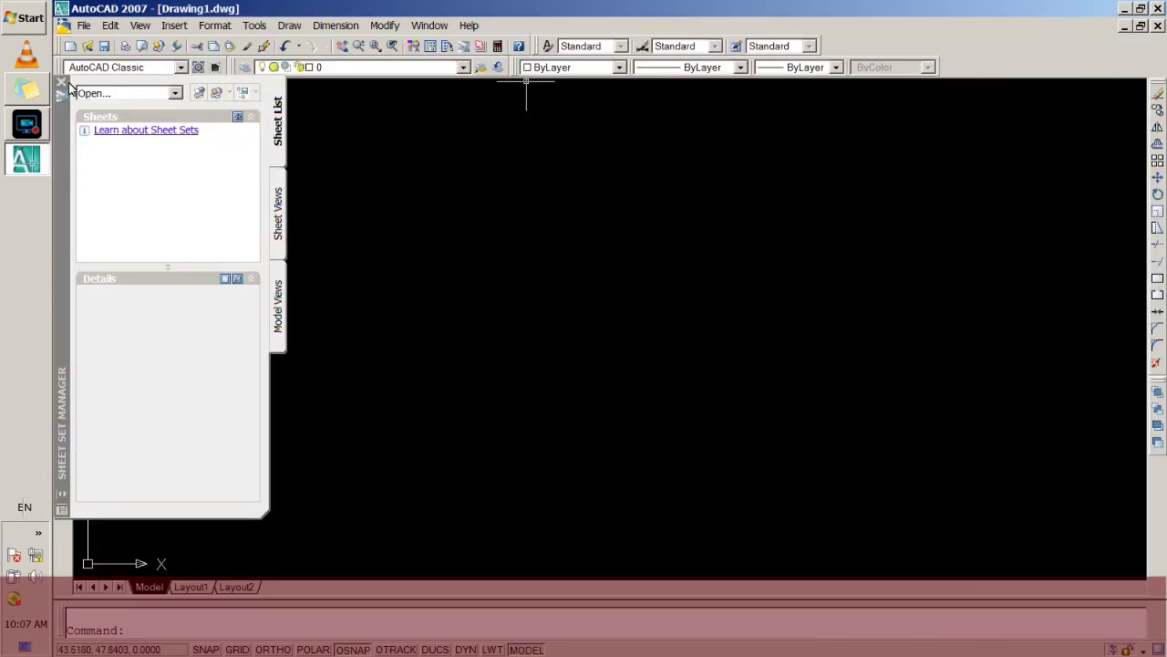
click(61, 83)
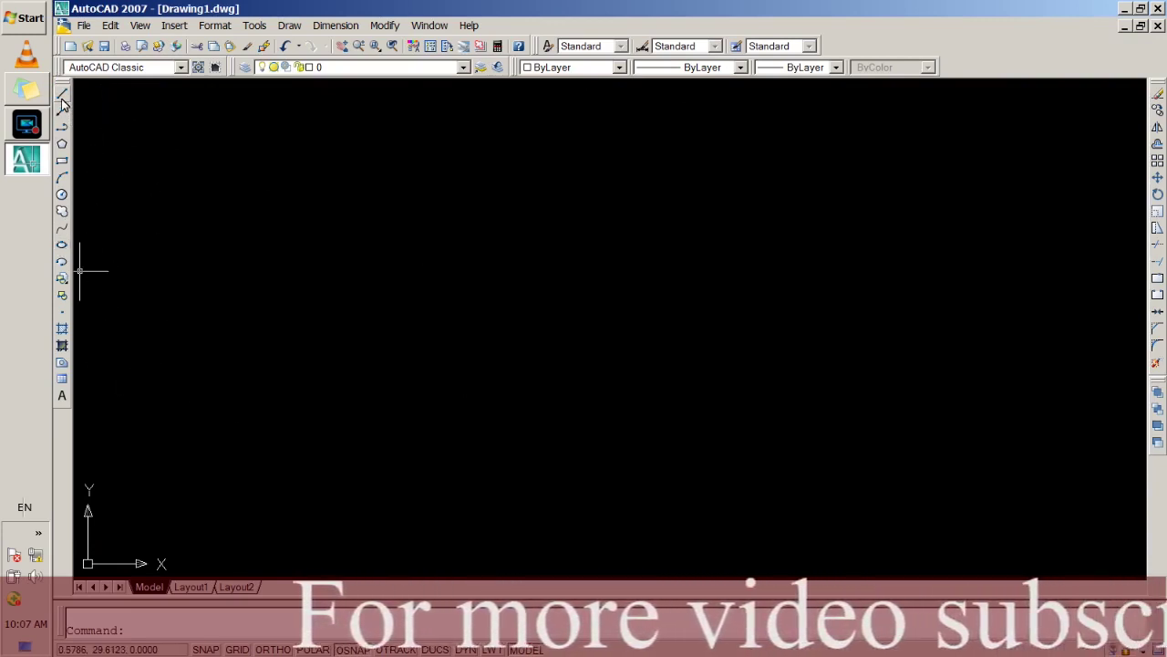
Draw a trial rectangle across the drawing area.
click(62, 160)
click(443, 214)
click(857, 474)
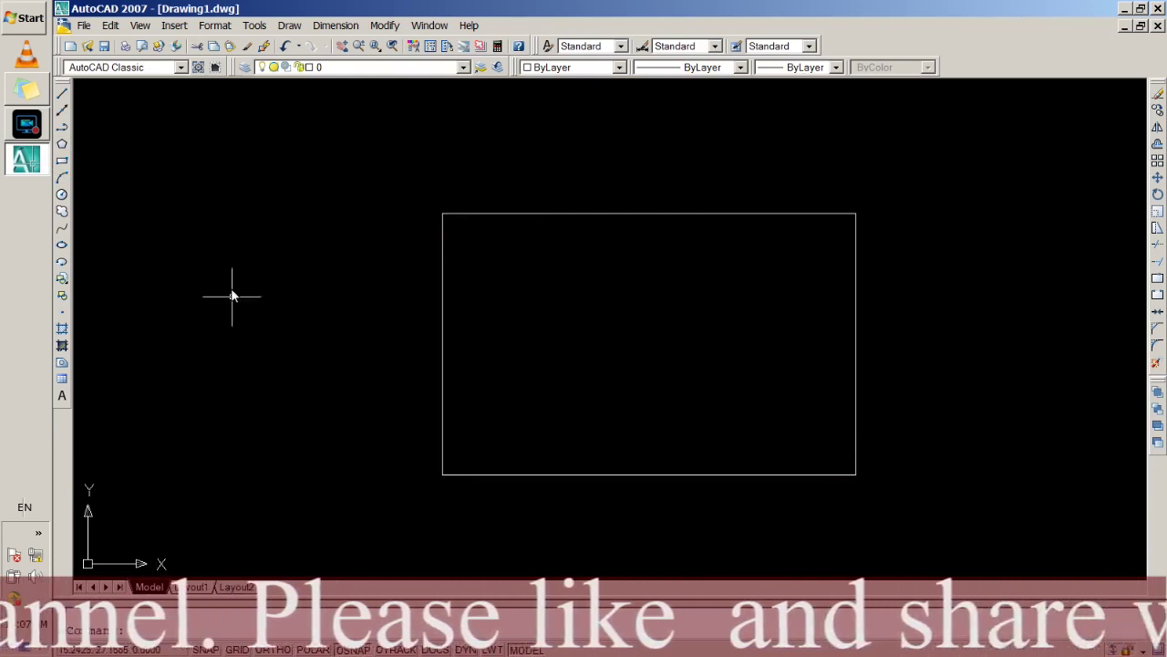
Switch to the 3D Modeling workspace and erase the rectangle with a selection window.
click(146, 66)
click(138, 87)
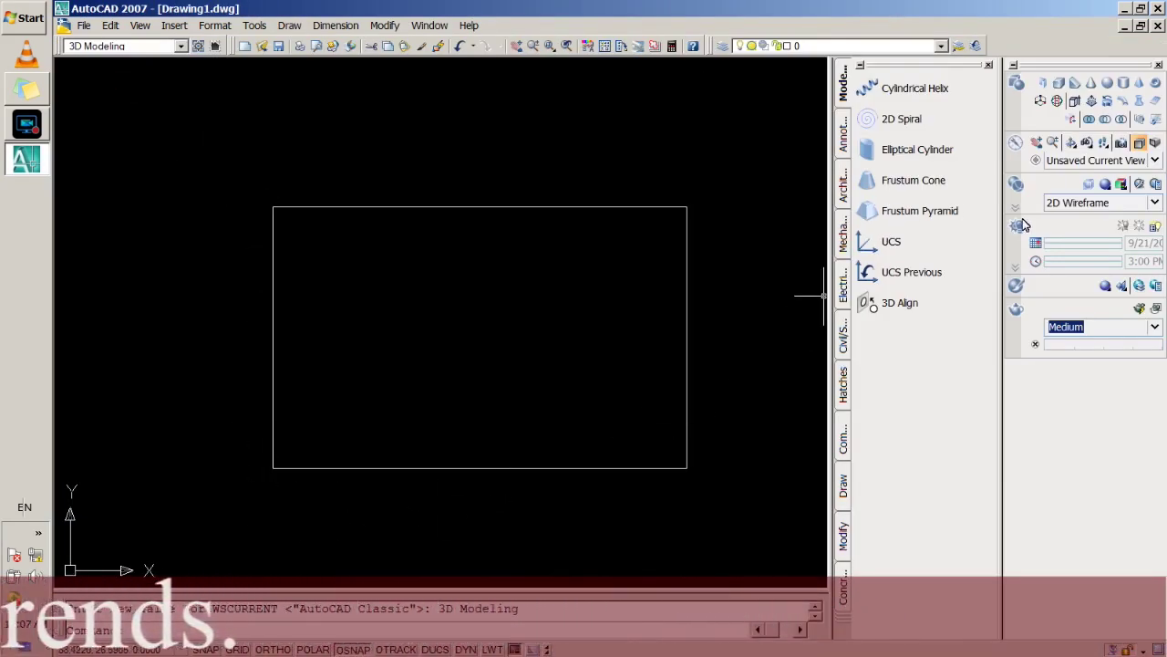
click(245, 198)
click(766, 515)
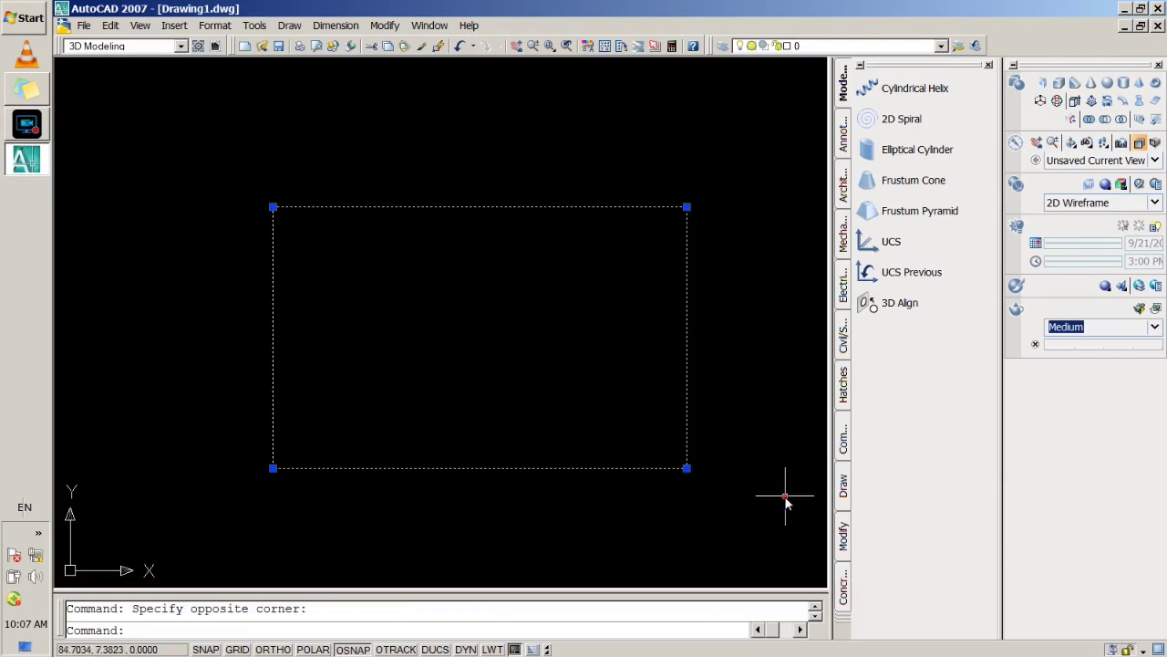
key(Delete)
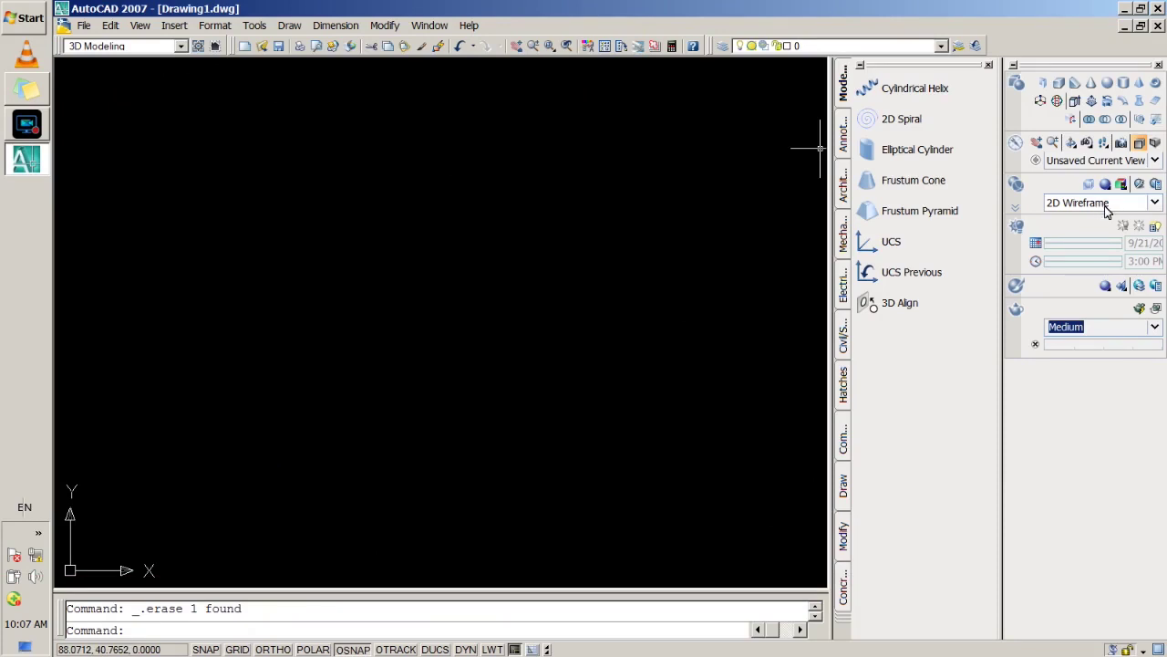
Glance at the preset views list, then apply the Conceptual visual style from the dashboard.
click(1154, 160)
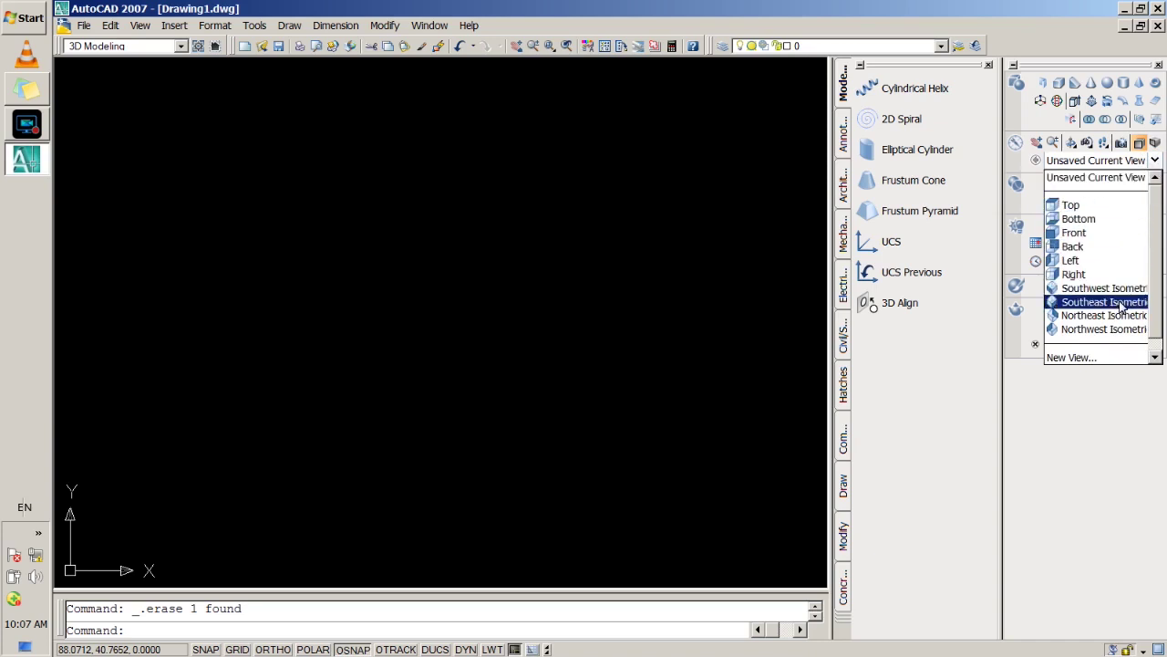
click(1039, 104)
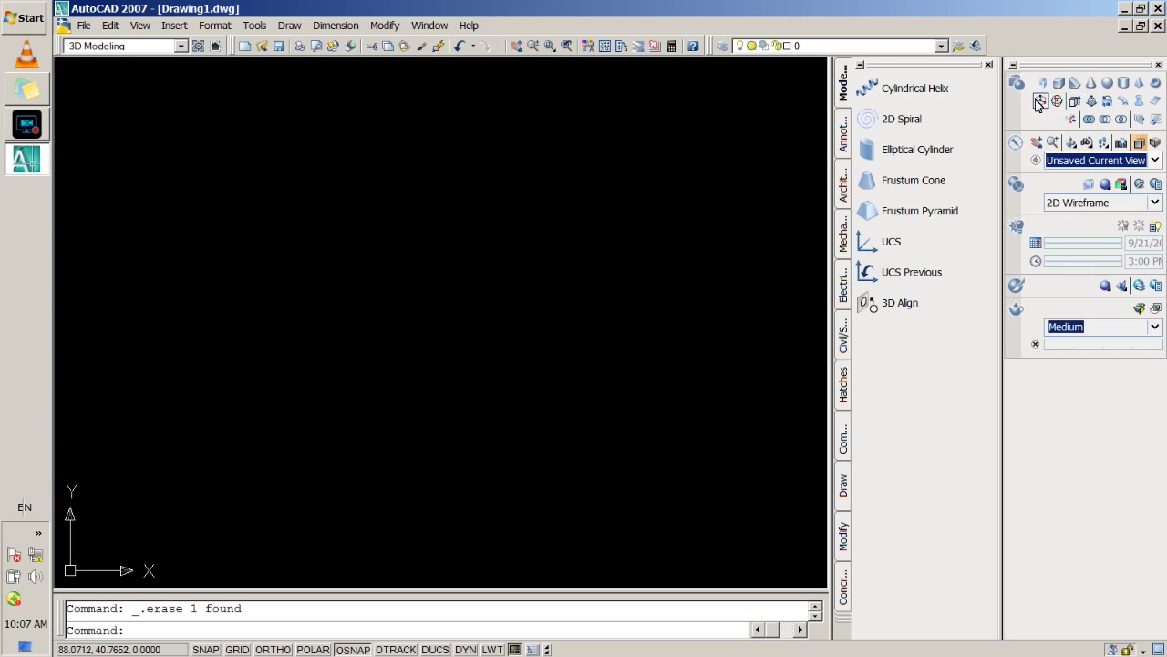
click(1076, 202)
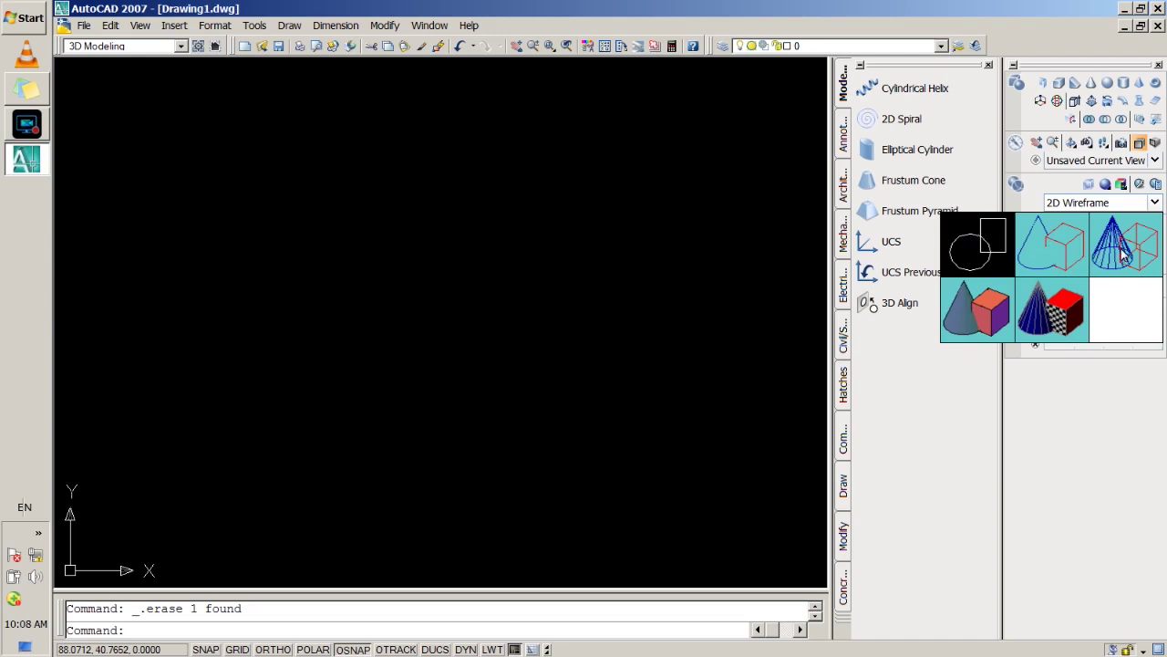
click(972, 301)
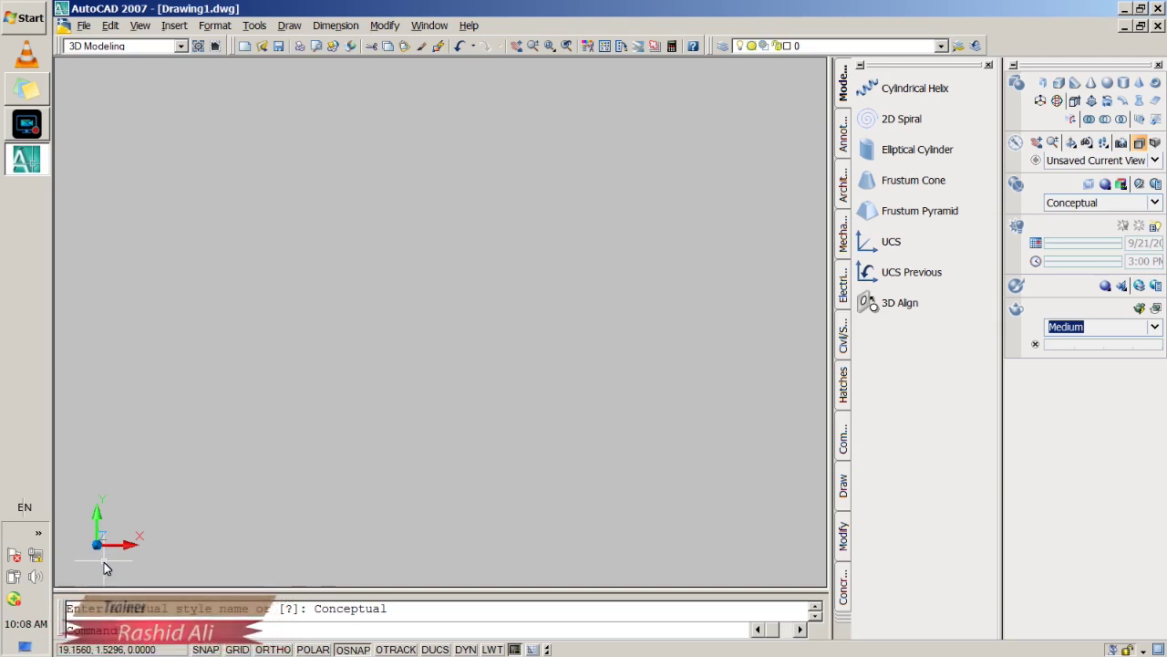
Drag selection windows across the empty canvas.
click(135, 490)
click(153, 548)
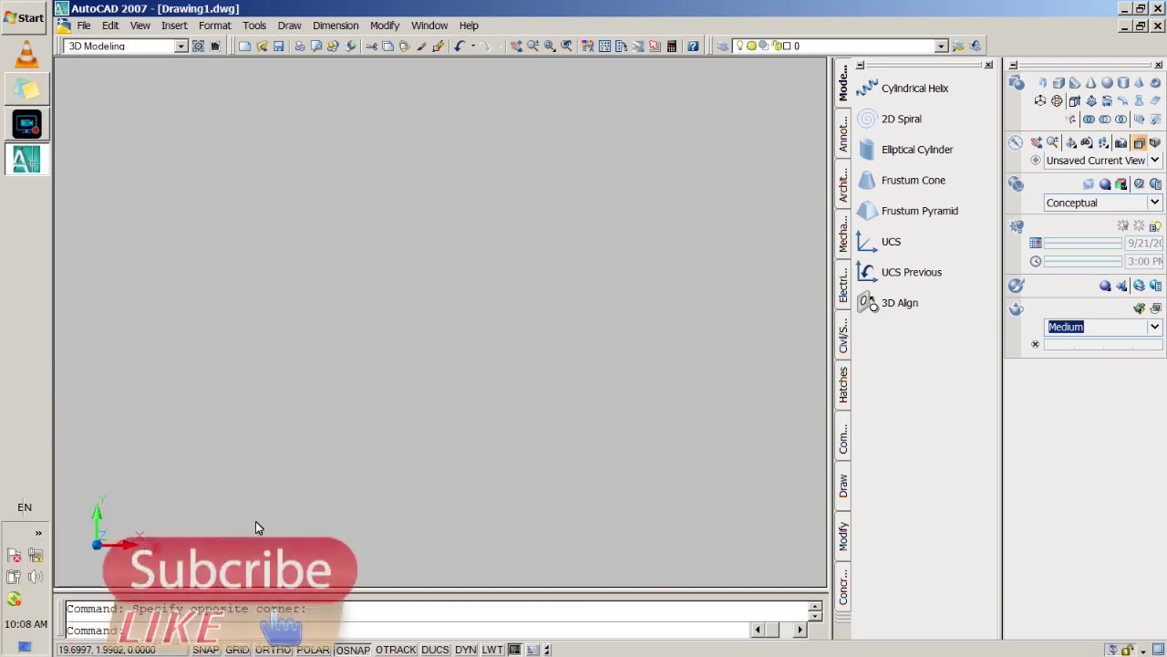
click(407, 430)
click(634, 153)
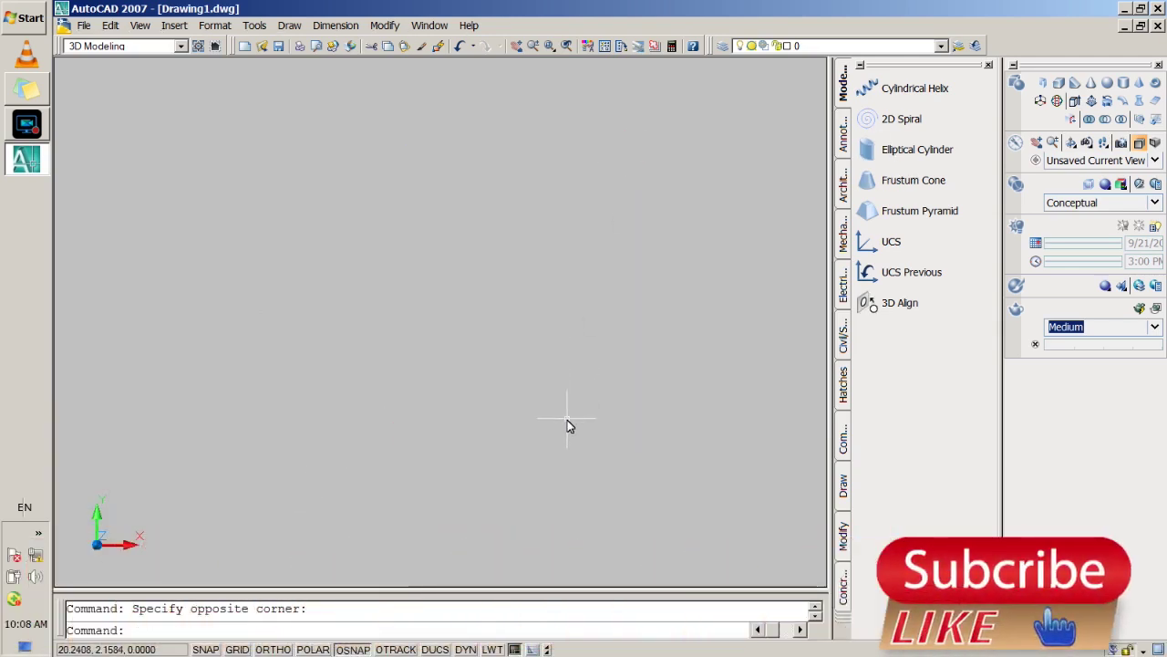
Cycle through the Top, Bottom, Back and Left preset views, ending on Right.
click(1103, 162)
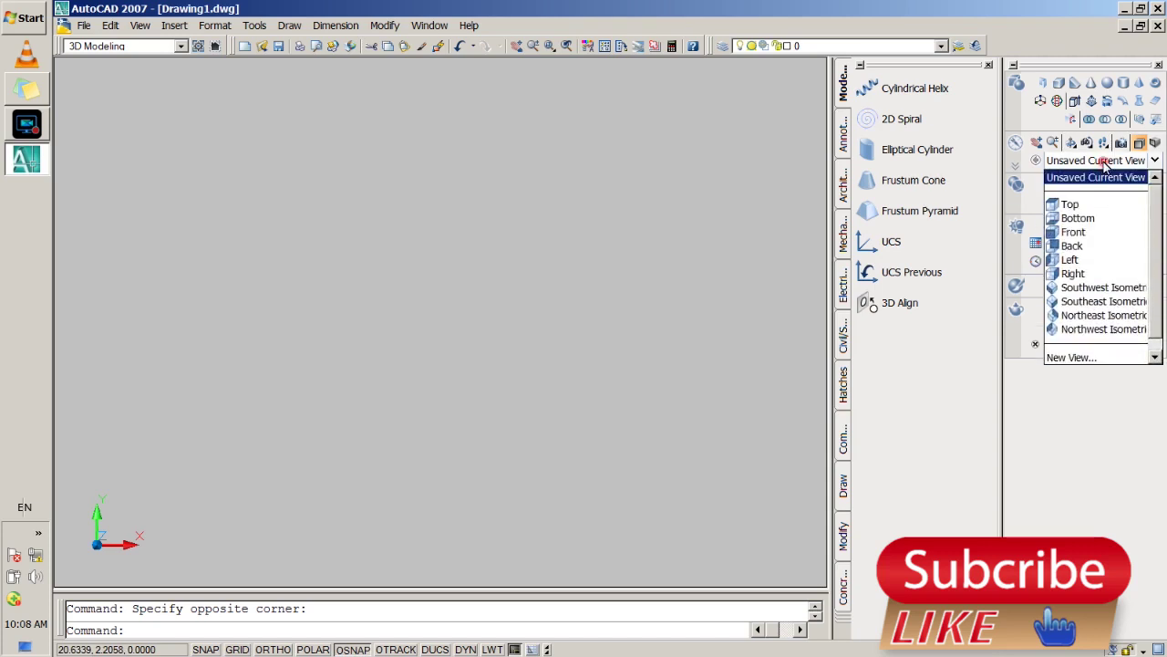
click(1105, 210)
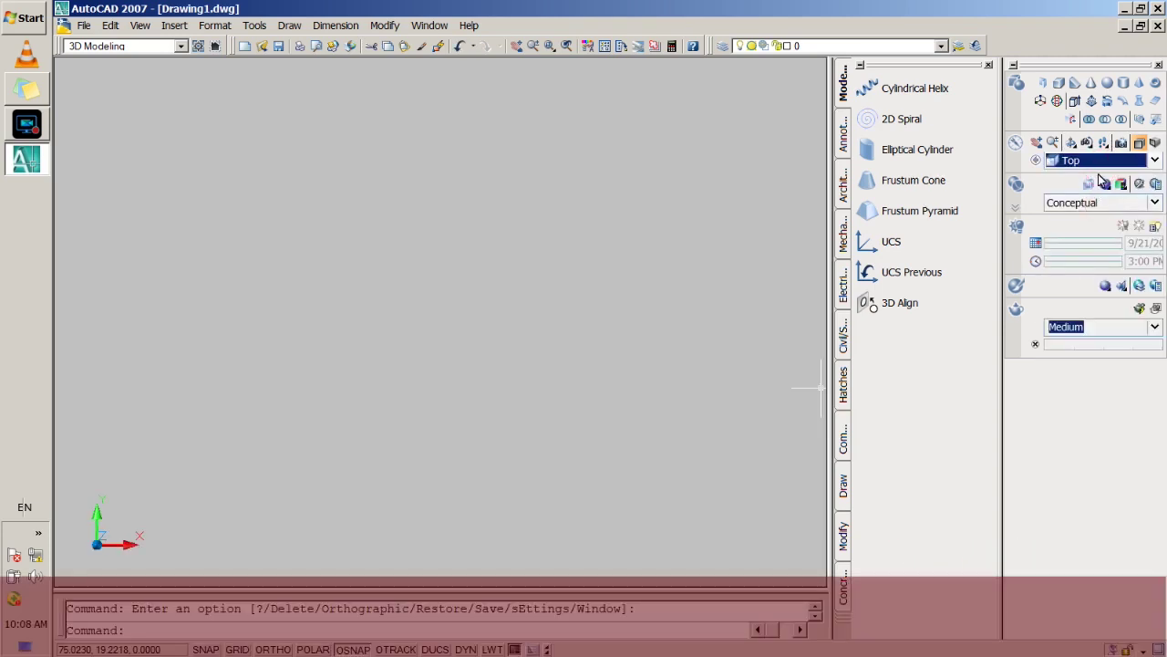
click(1099, 161)
click(1085, 204)
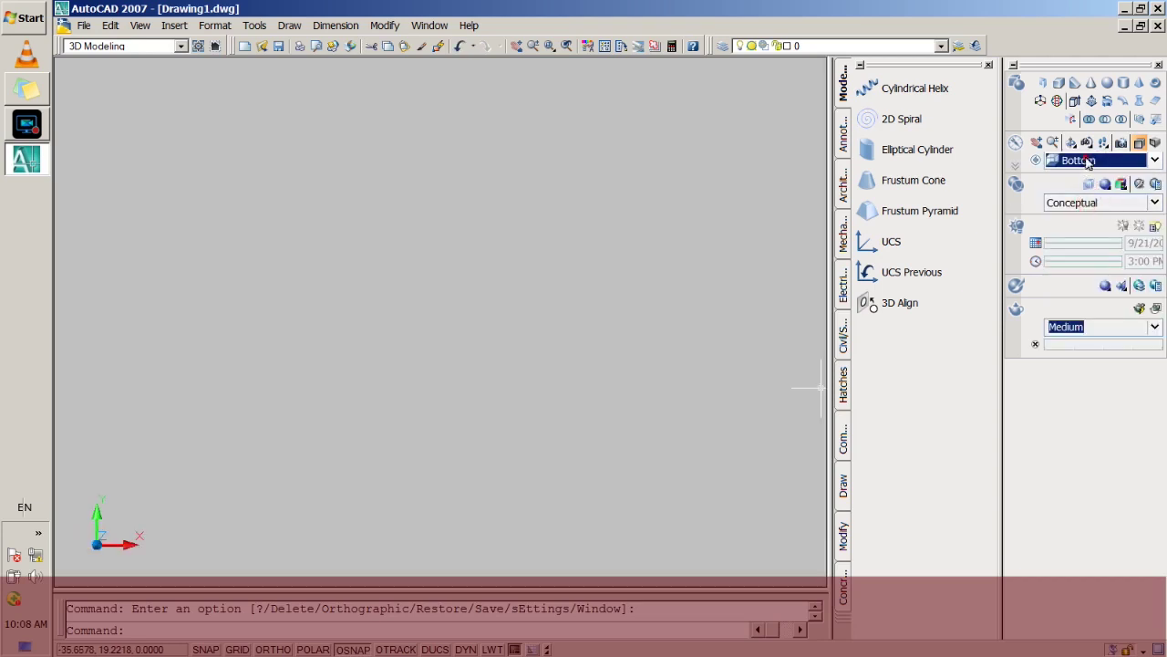
click(1085, 162)
click(1085, 233)
click(1079, 162)
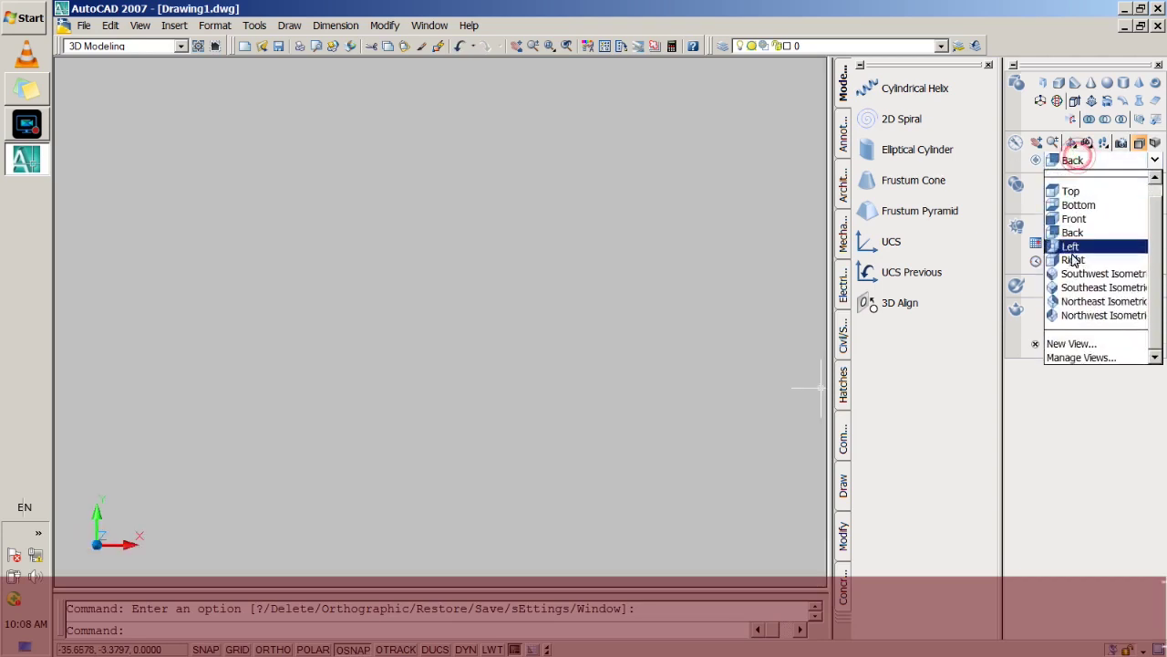
click(1071, 246)
click(1071, 161)
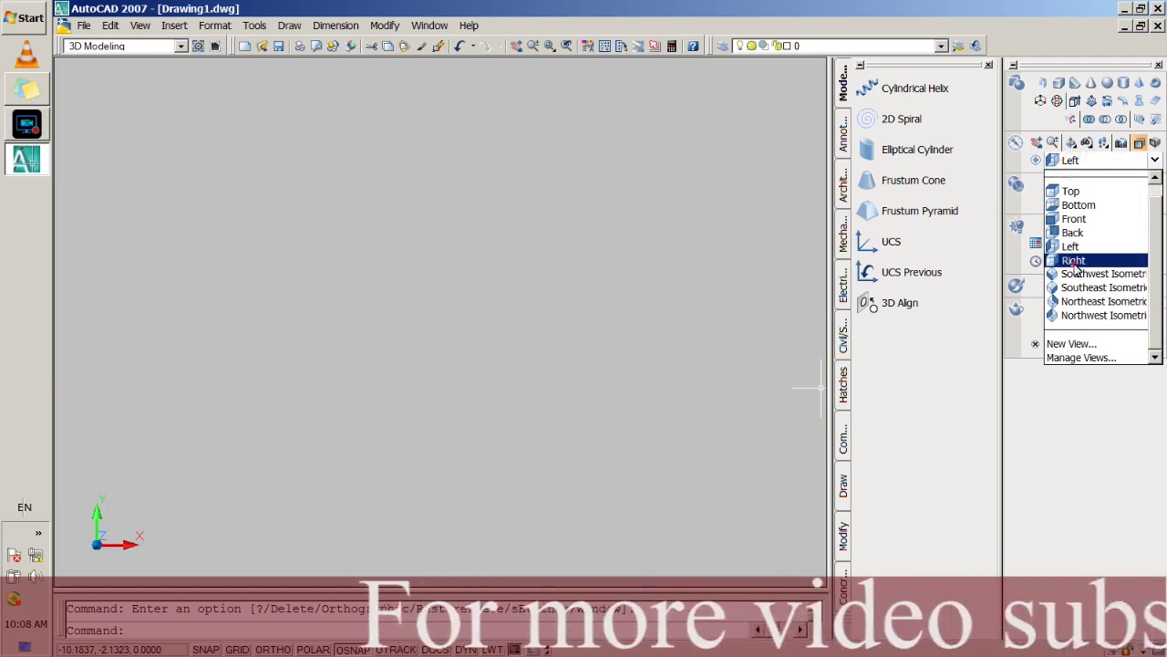
click(1075, 261)
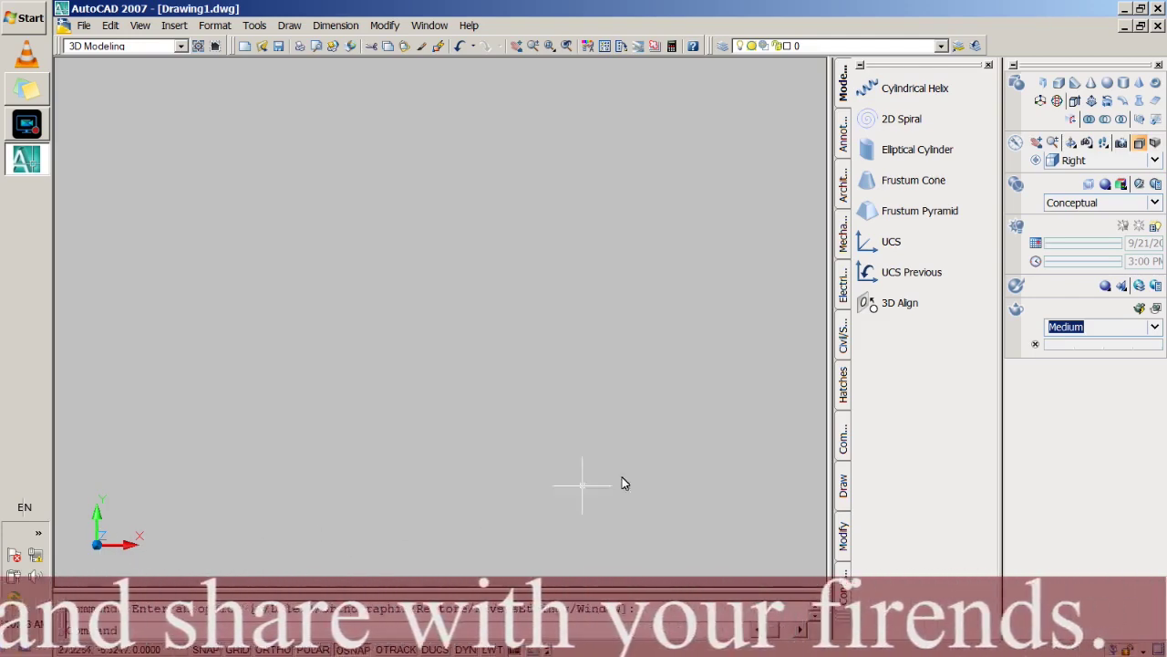
click(1093, 167)
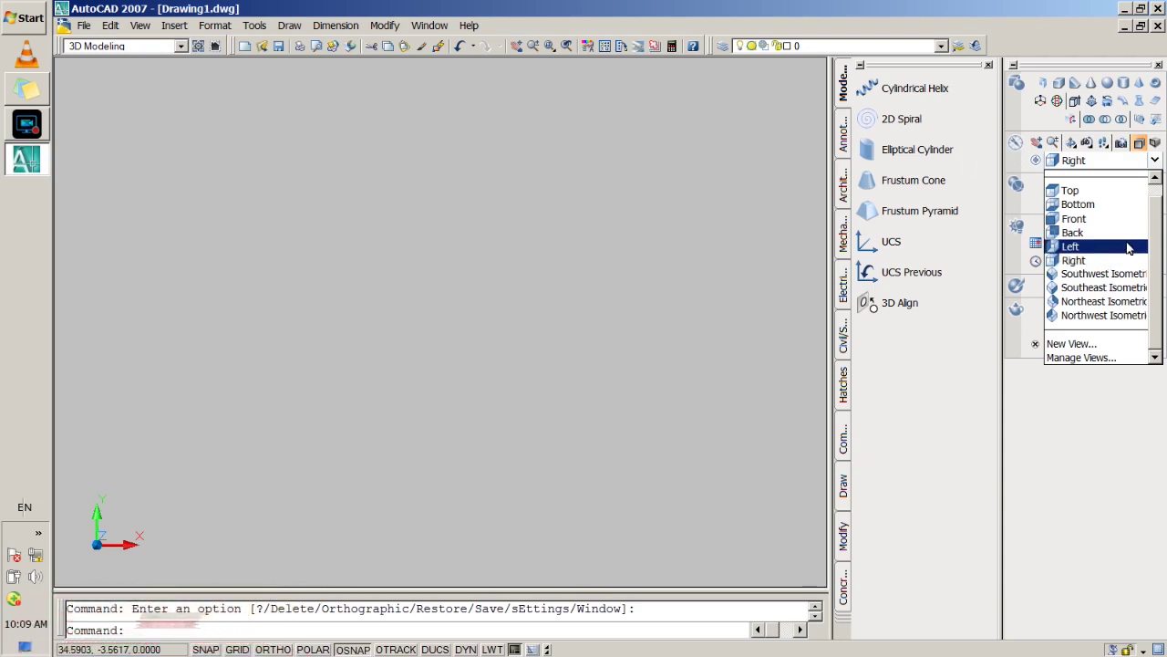
Keep the Conceptual style and switch to the Southwest Isometric view.
click(1103, 160)
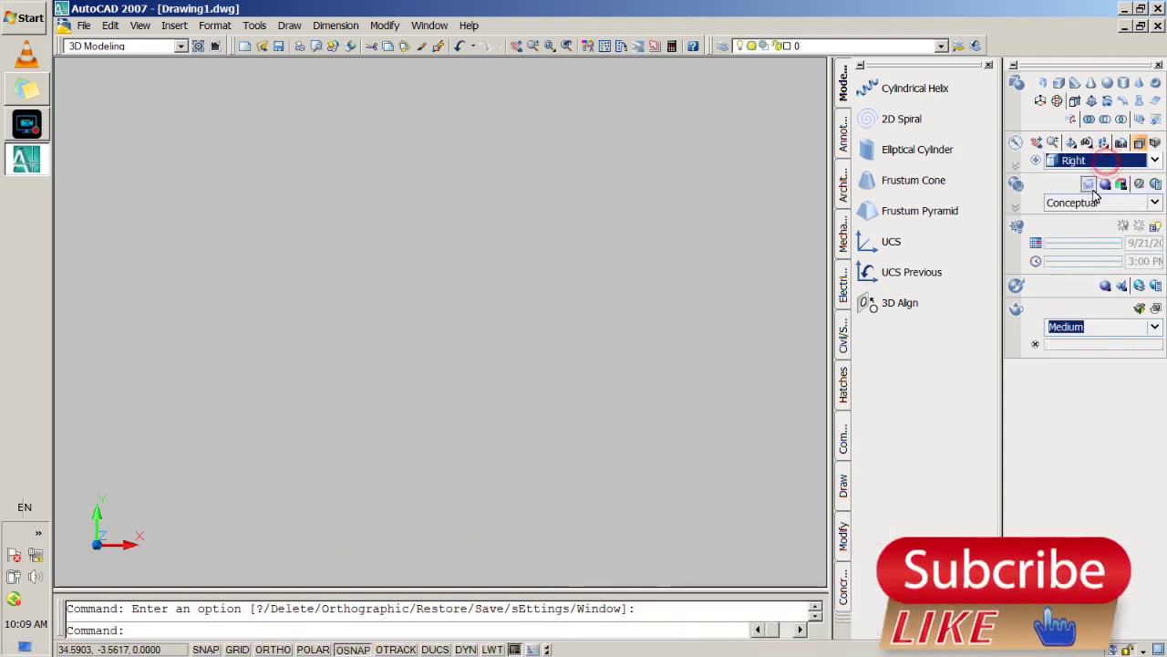
click(1080, 204)
click(974, 314)
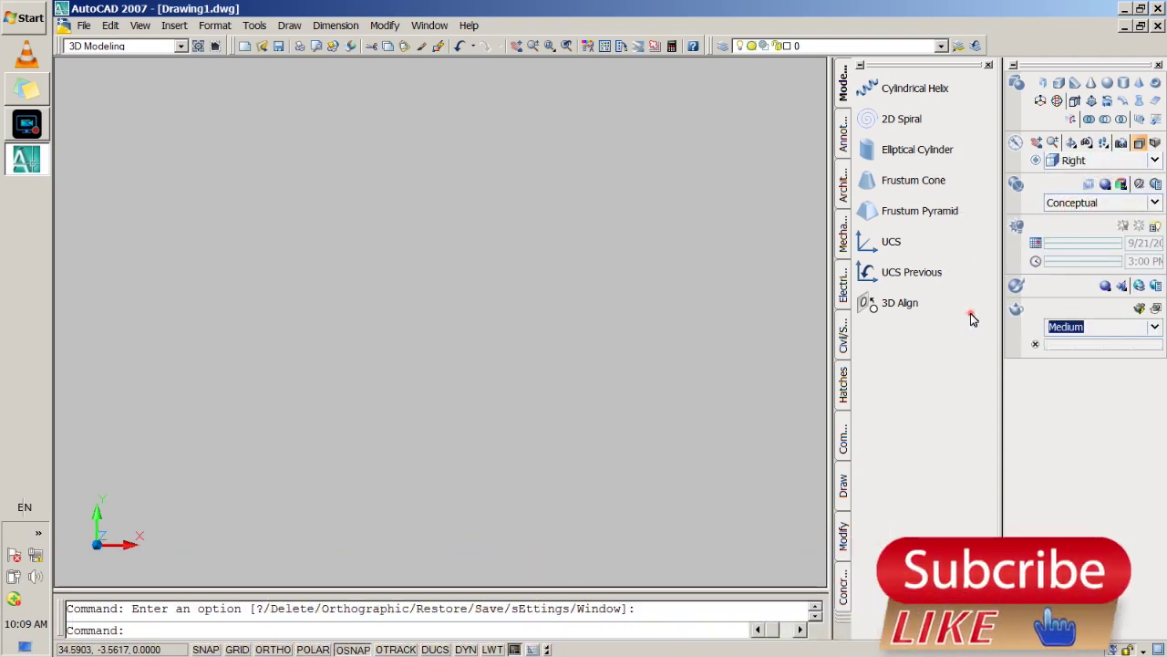
click(1074, 161)
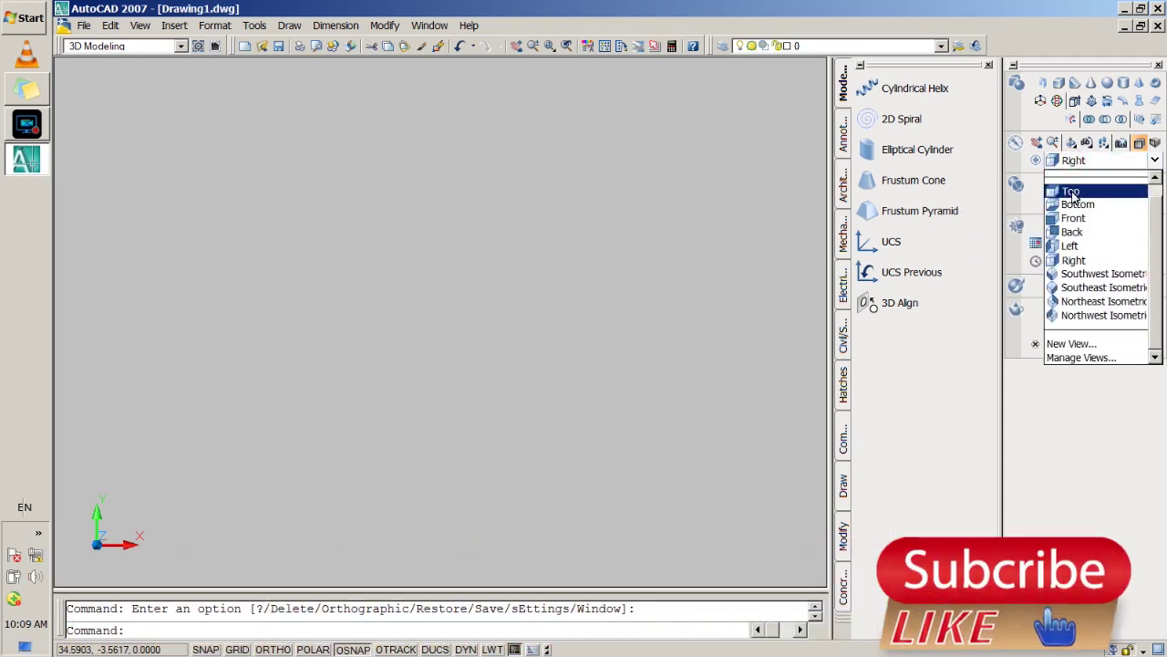
click(1086, 276)
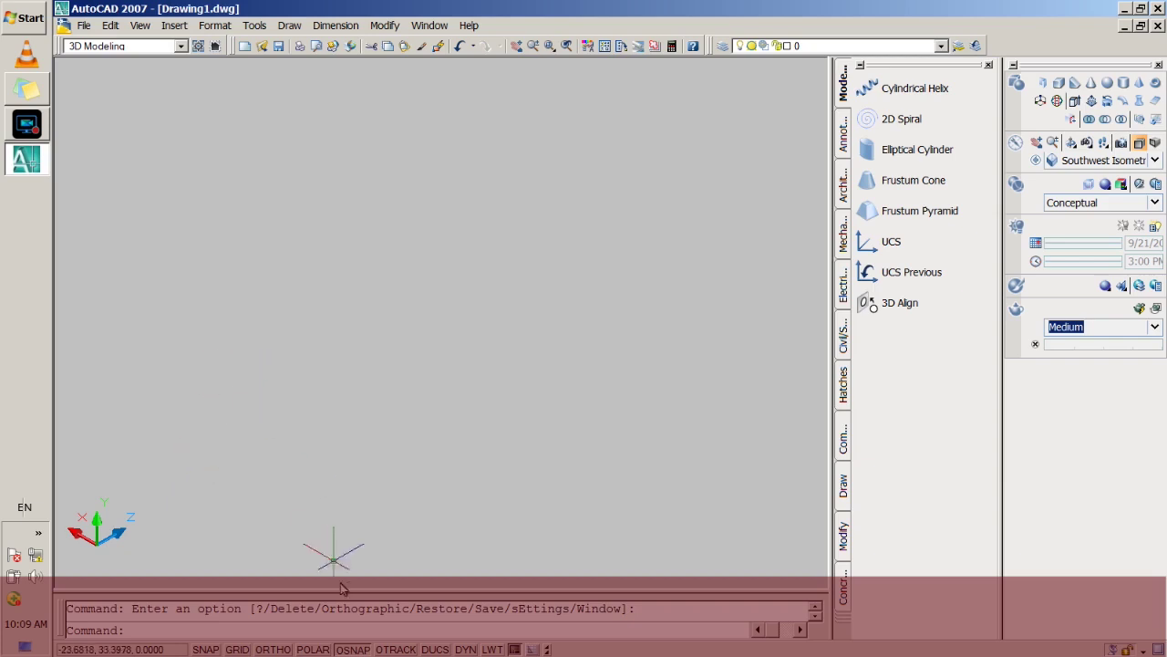
Turn snap on and toggle the grid on, then off again.
click(206, 649)
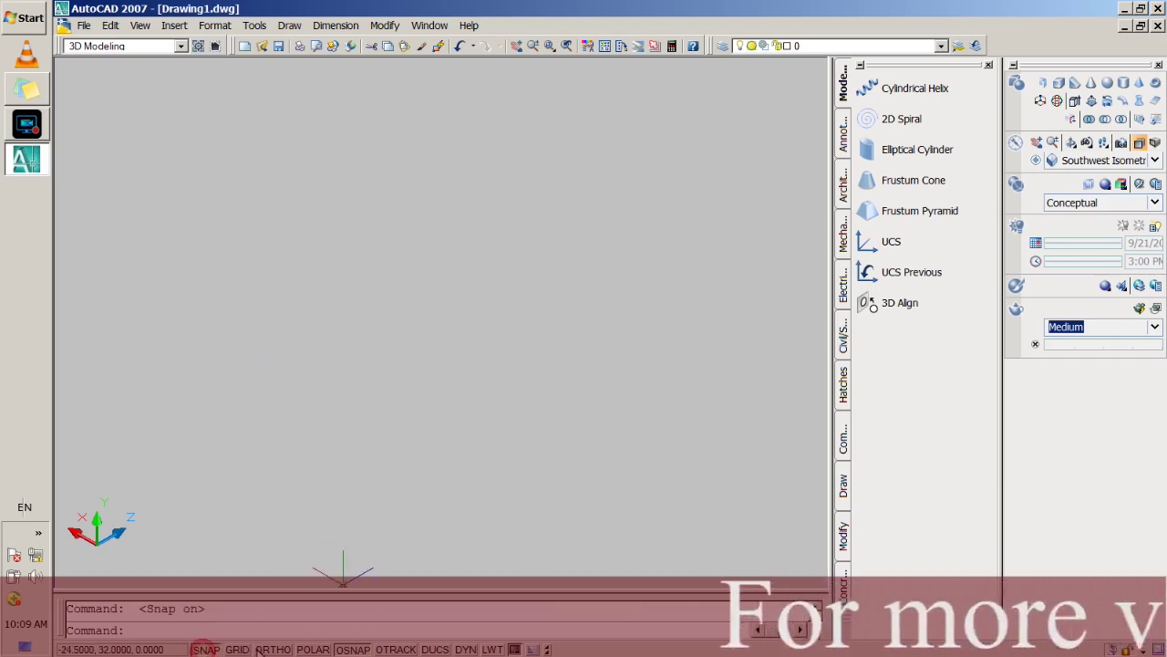
click(238, 649)
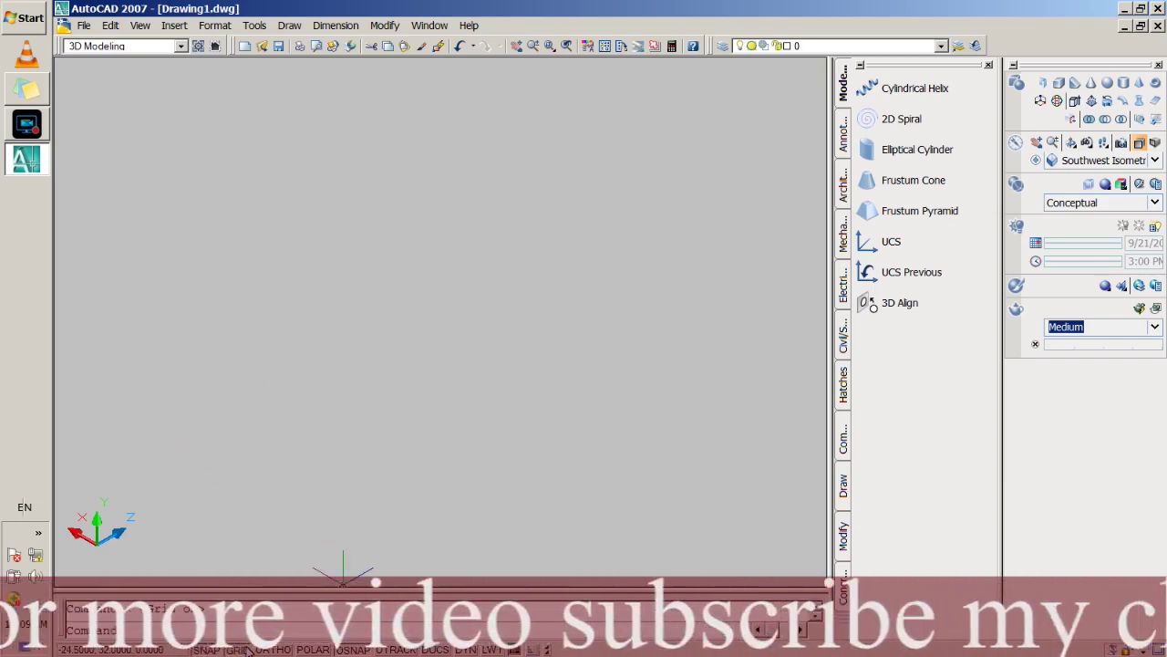
click(245, 650)
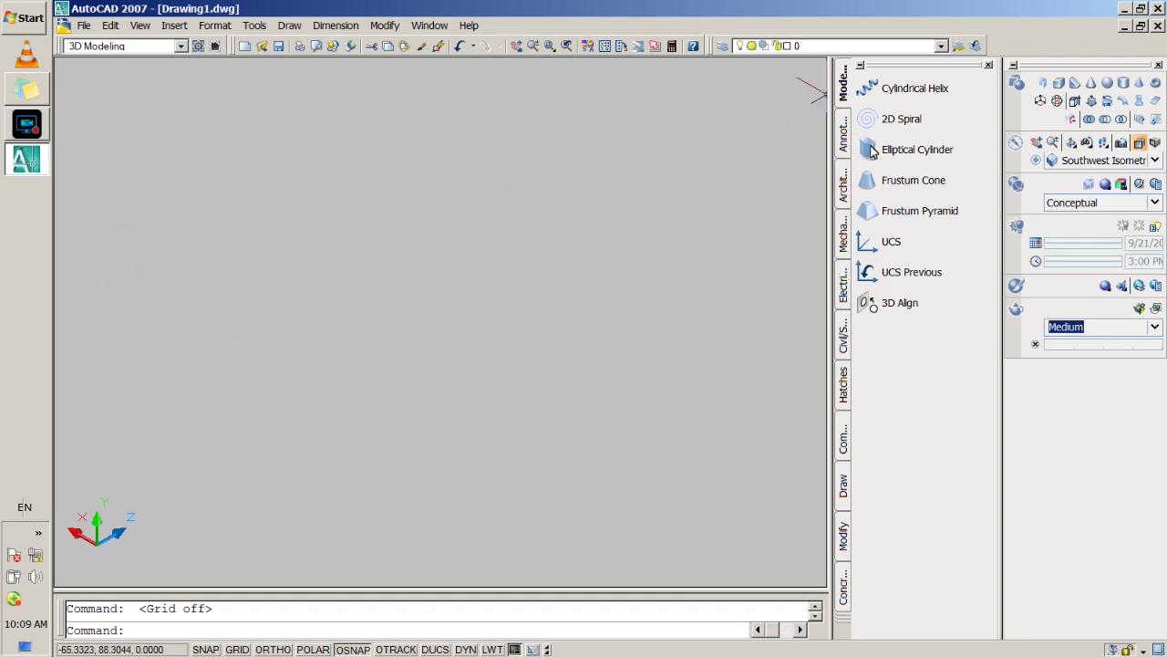
Browse the Tool Palettes tabs from Annotation through Command Tool Samples, ending on Draw.
click(840, 141)
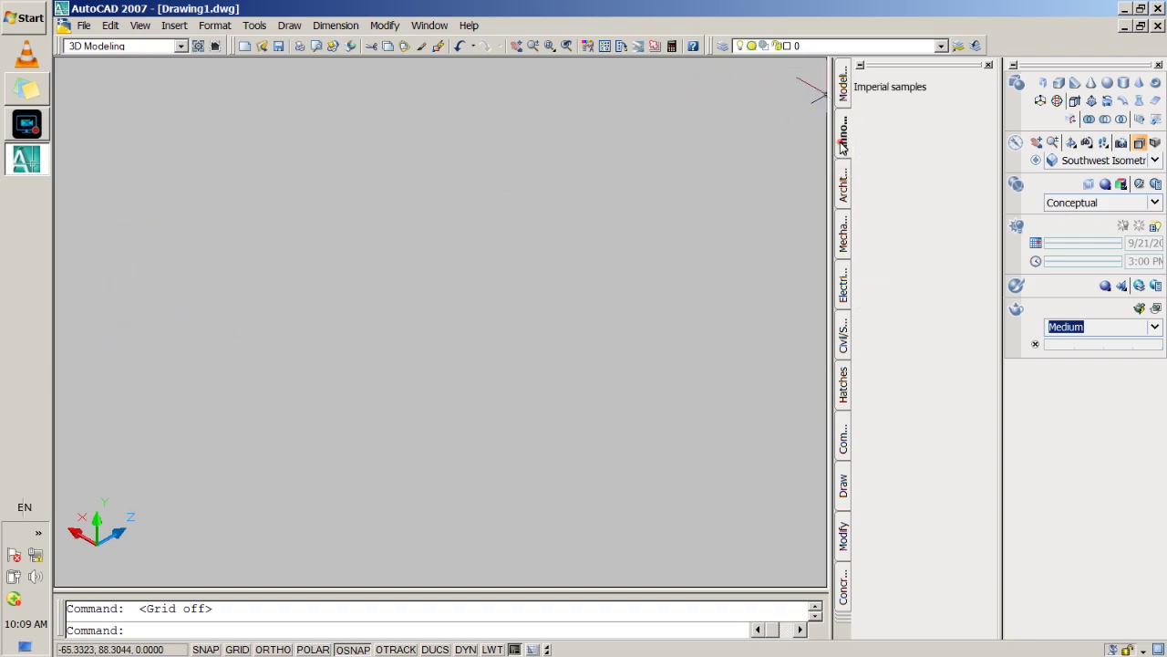
click(843, 185)
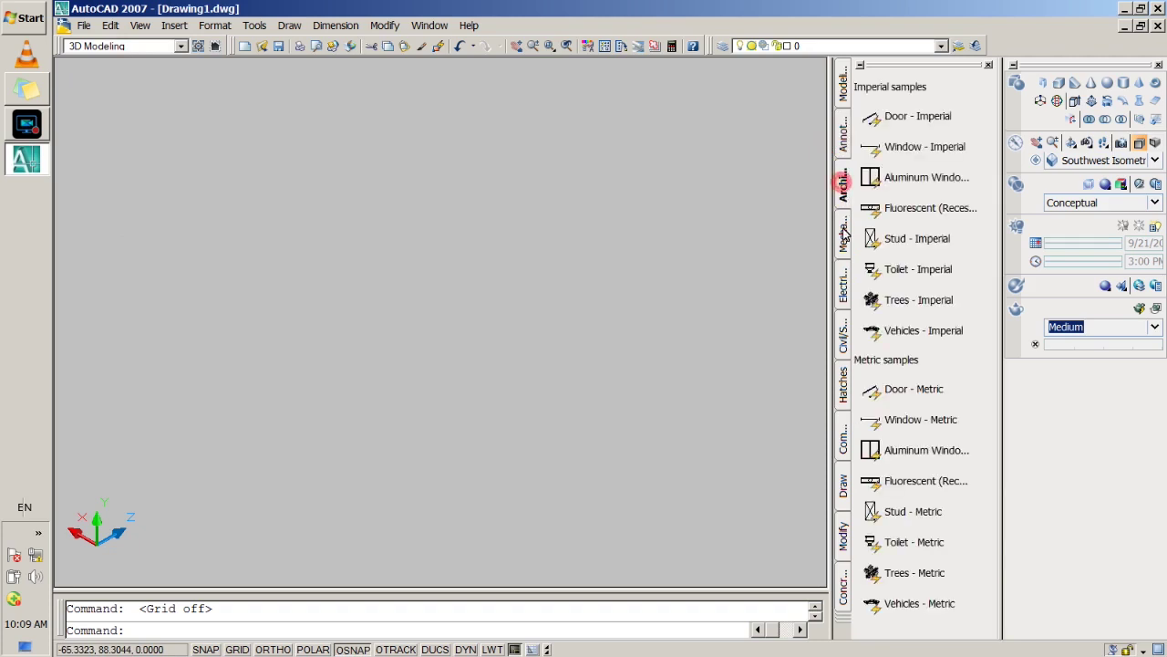
click(843, 238)
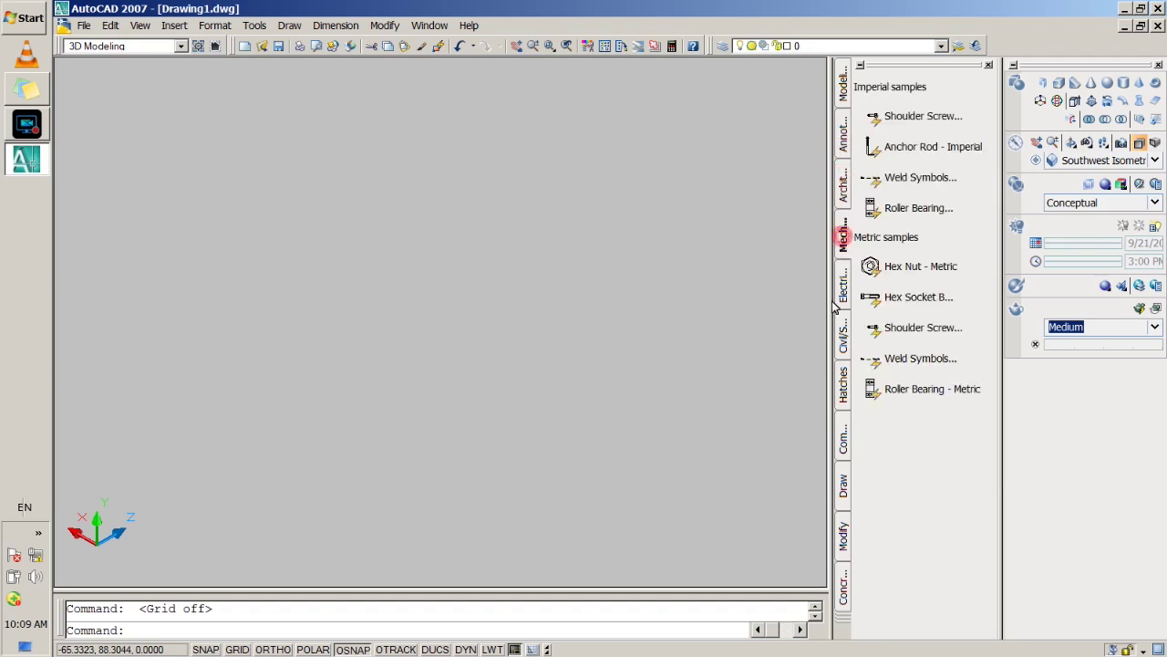
click(840, 290)
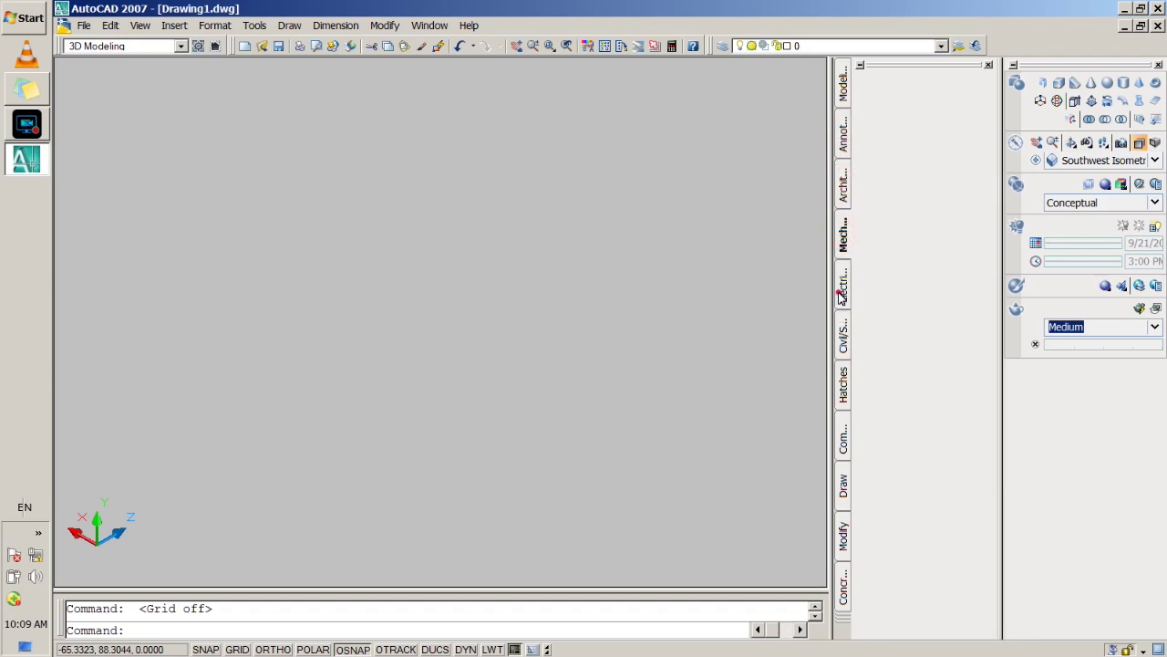
click(843, 338)
click(841, 388)
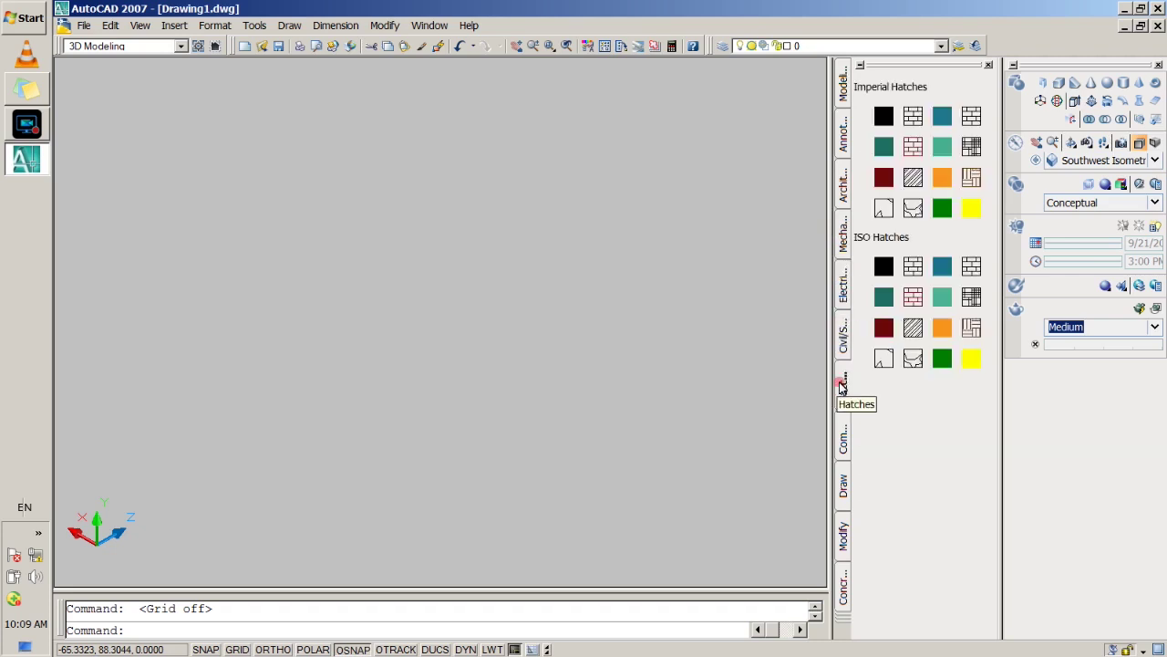
click(841, 431)
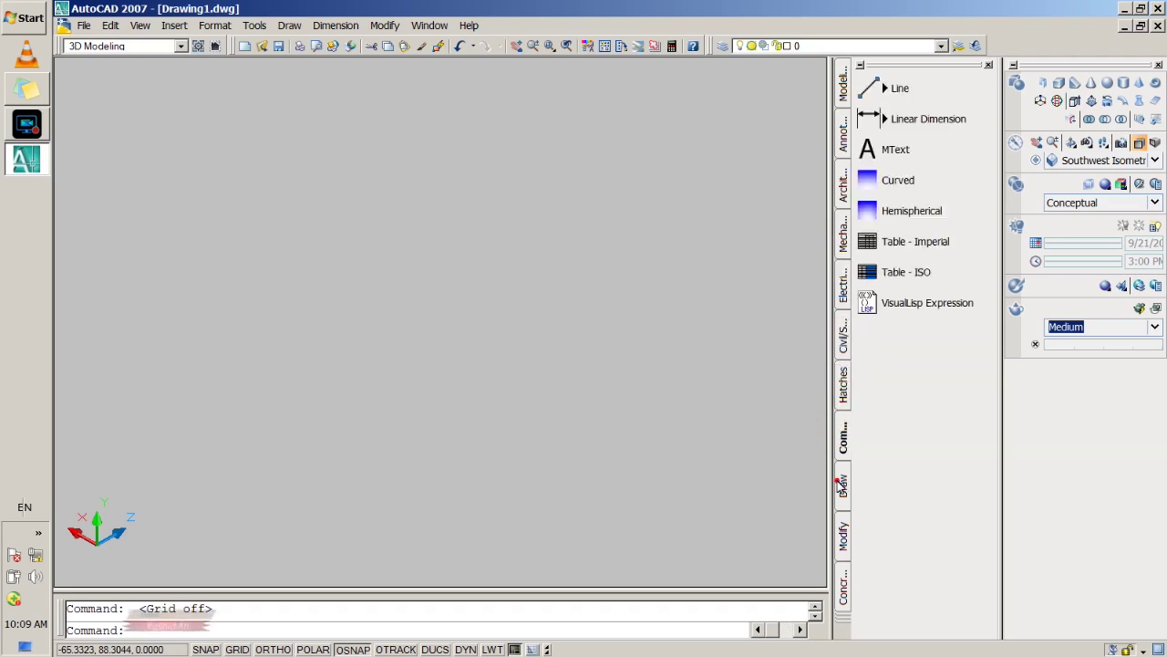
click(841, 483)
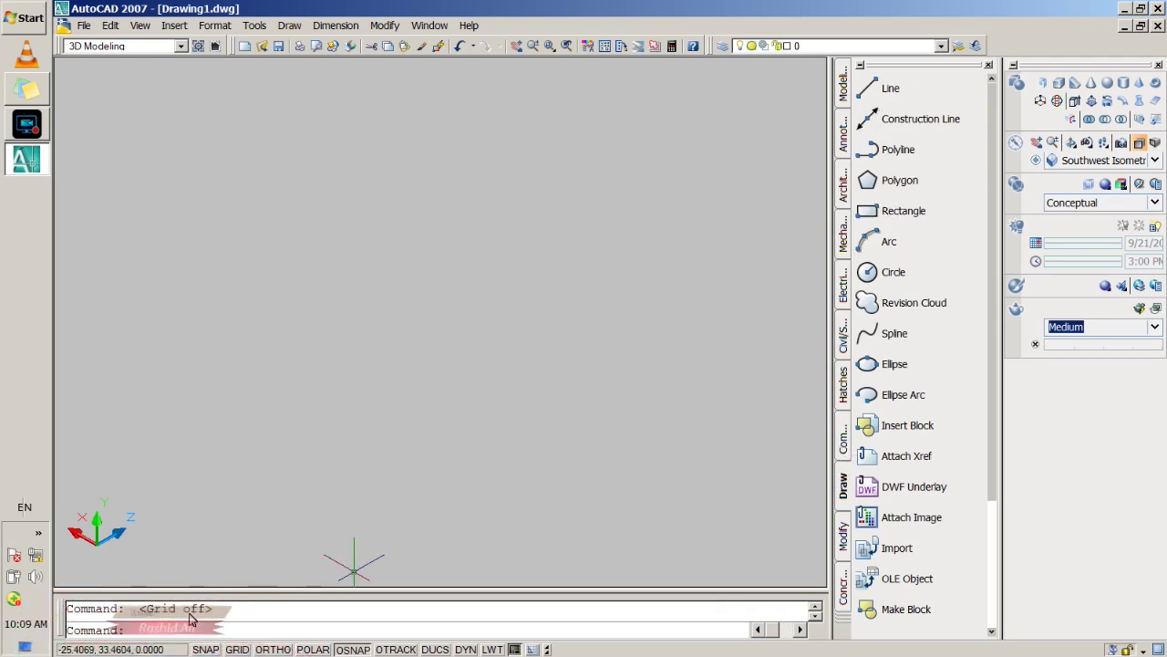
Turn the grid back on, start a rectangle, then cancel it.
click(237, 649)
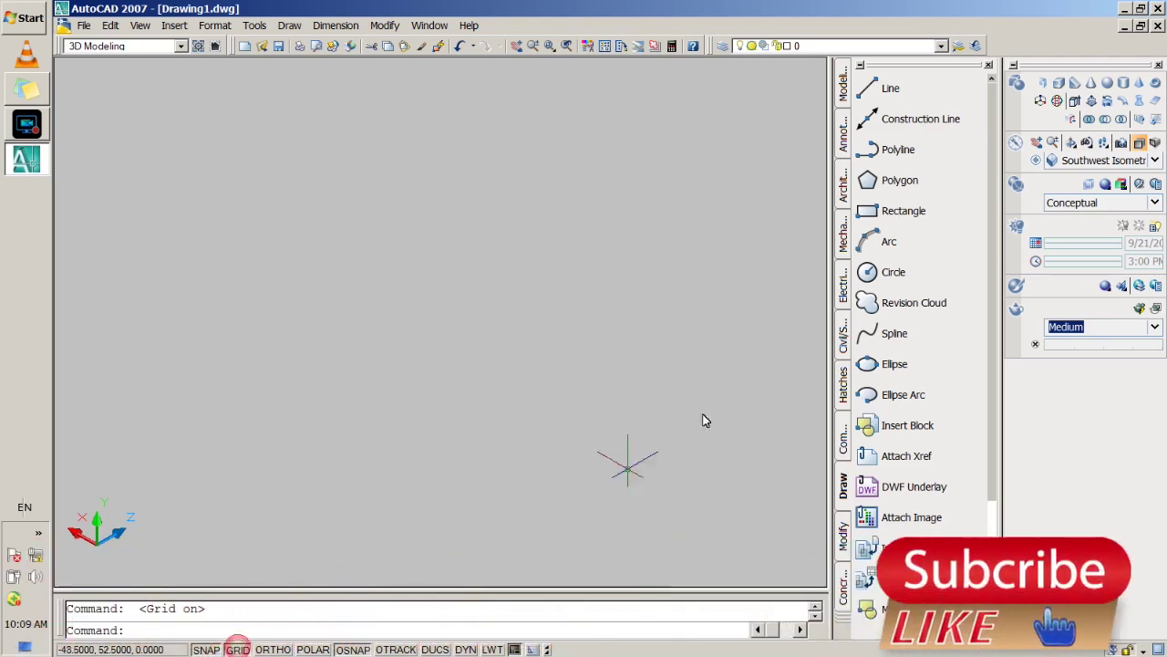
click(899, 213)
click(272, 321)
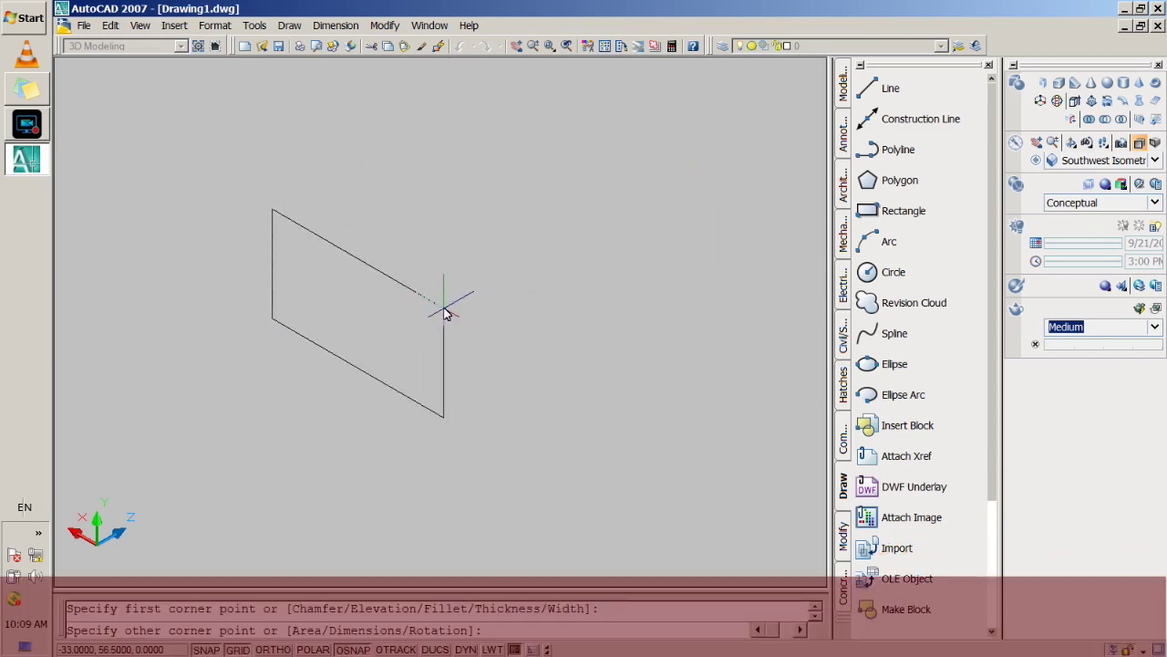
key(Escape)
Switch to the Northeast Isometric view and abandon another half-drawn rectangle.
click(1131, 160)
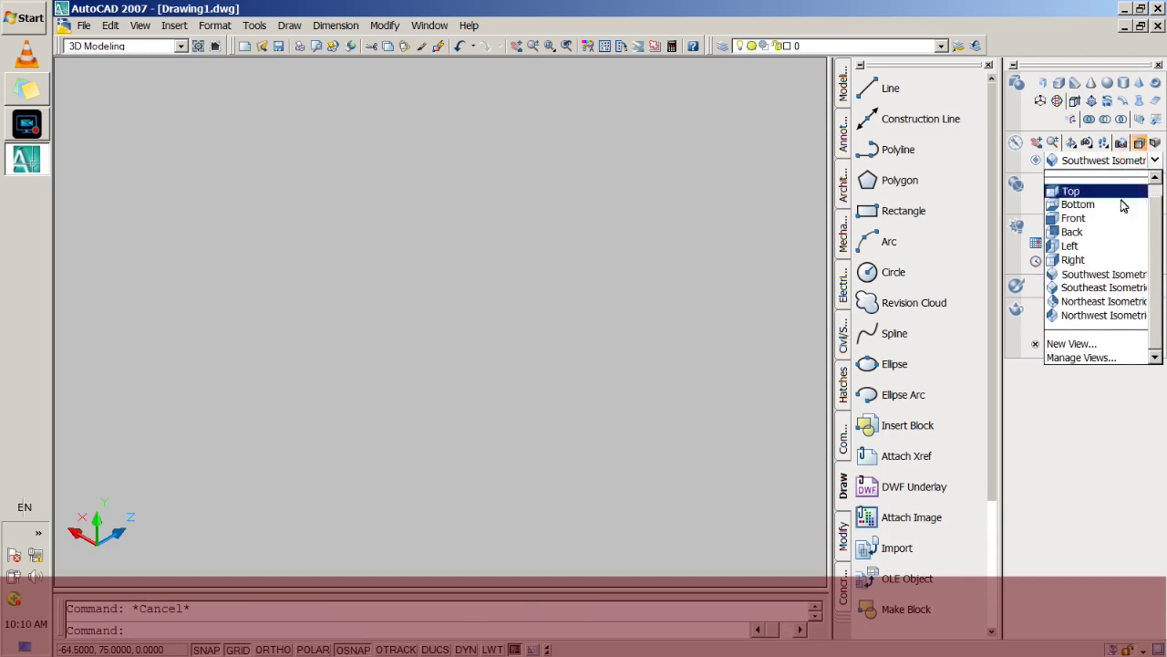
click(1101, 302)
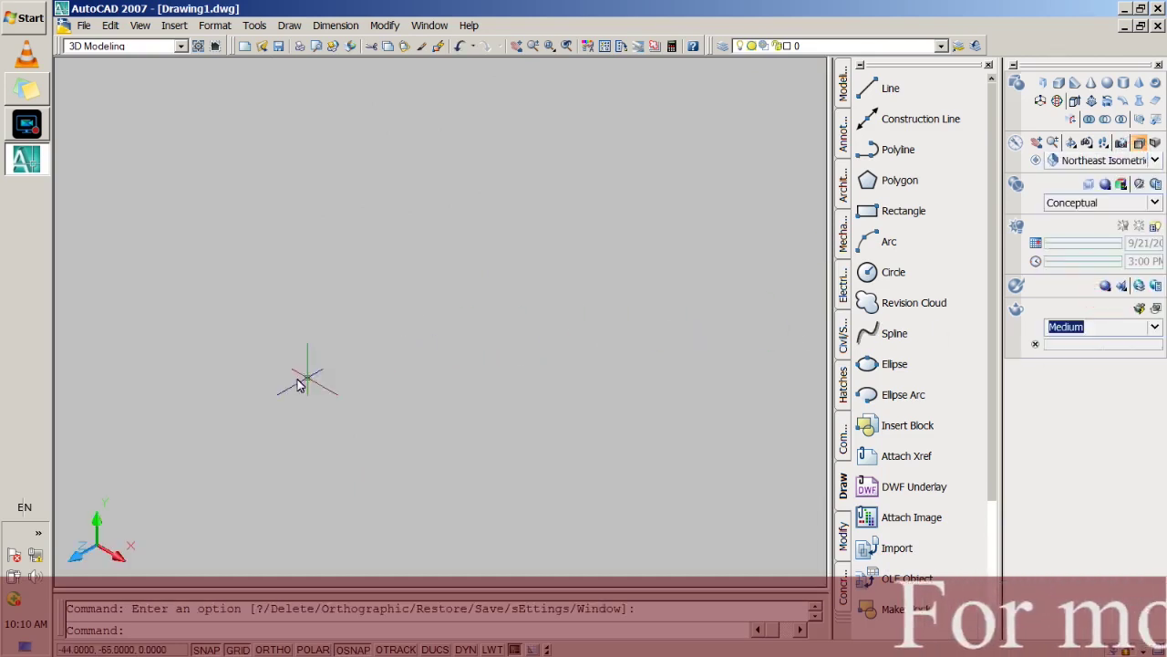
click(228, 415)
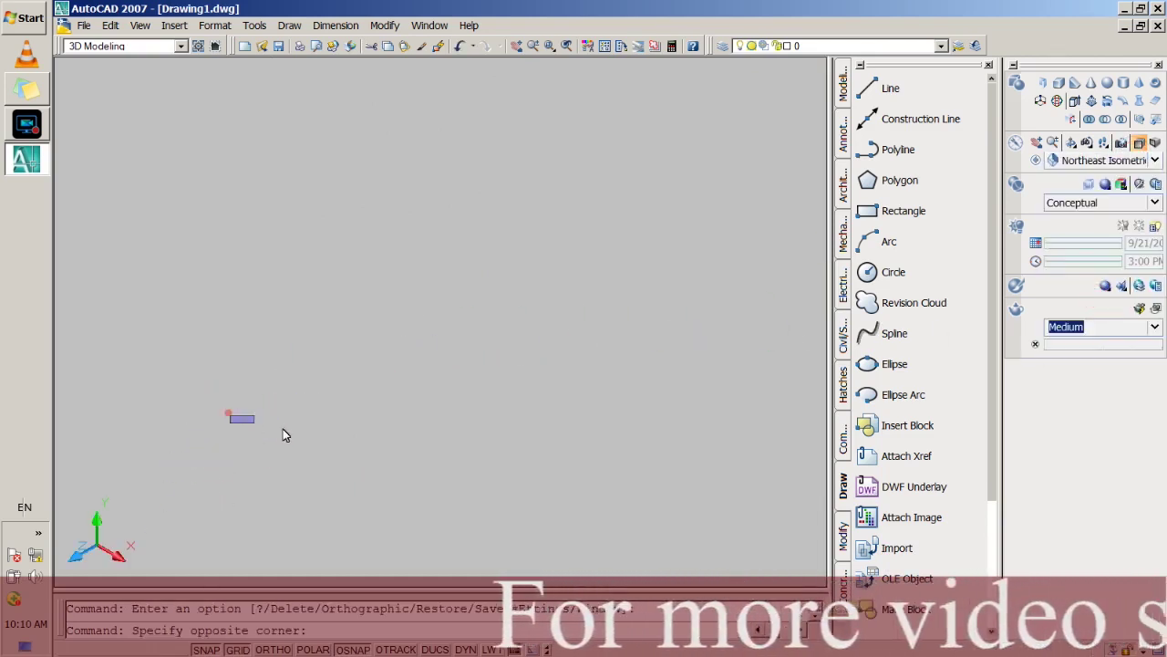
click(700, 335)
click(907, 210)
click(281, 245)
key(Escape)
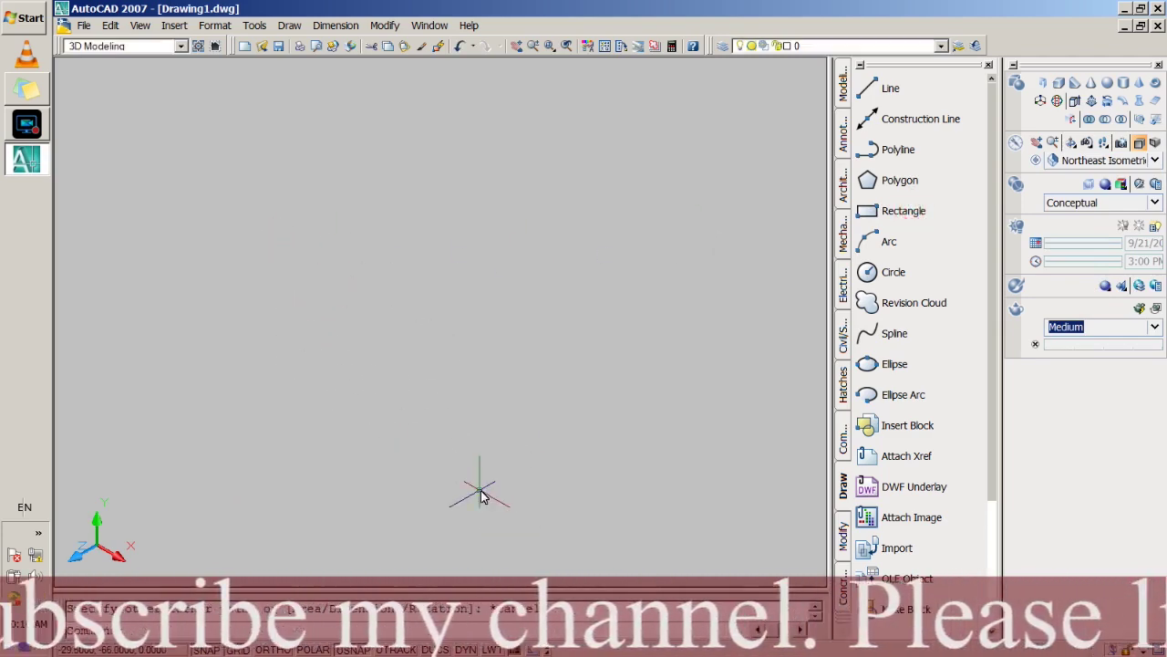
Switch to the Top view, cancel a third rectangle, and close Drawing1.dwg.
click(1073, 203)
click(1073, 203)
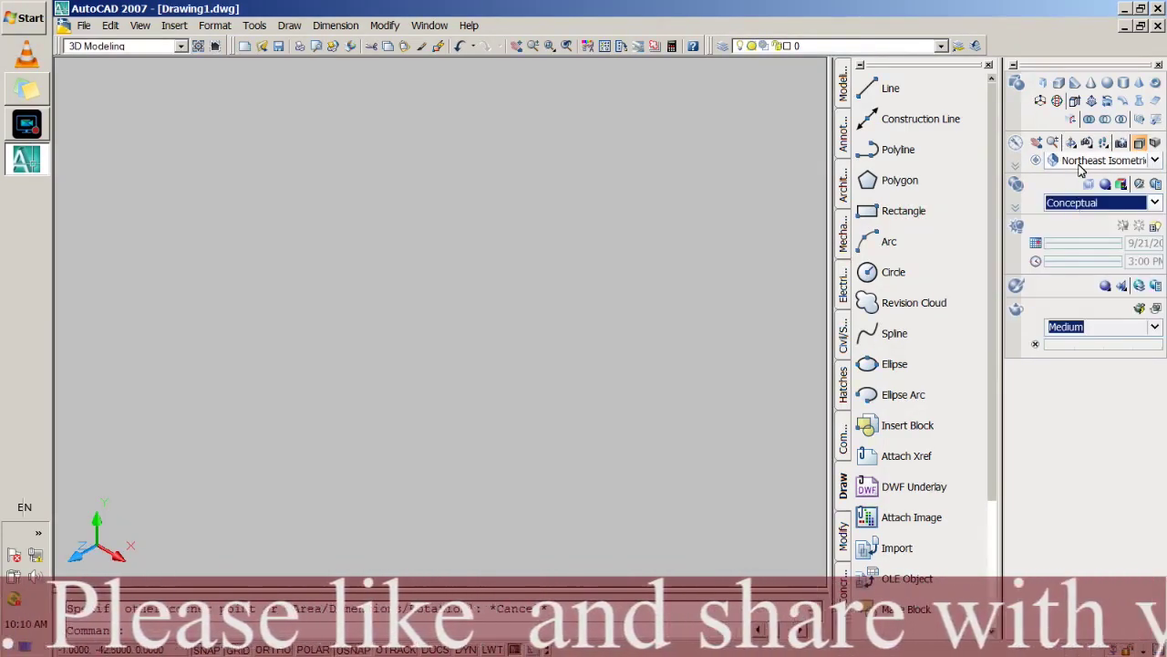
click(1074, 161)
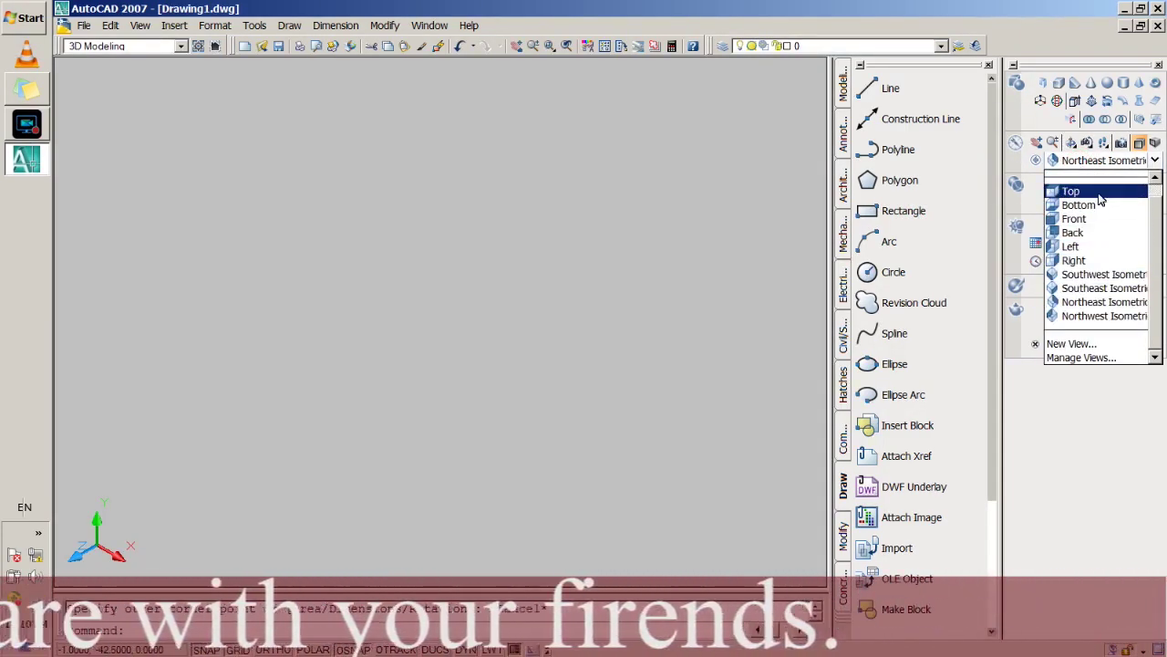
click(1072, 190)
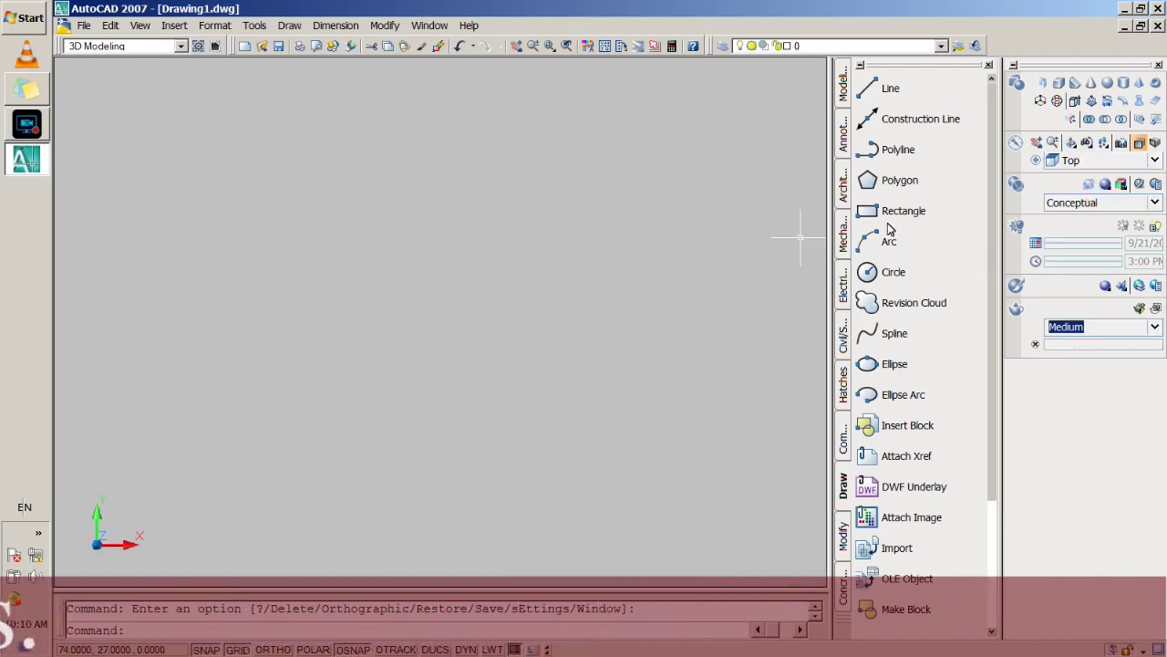
click(903, 210)
click(241, 219)
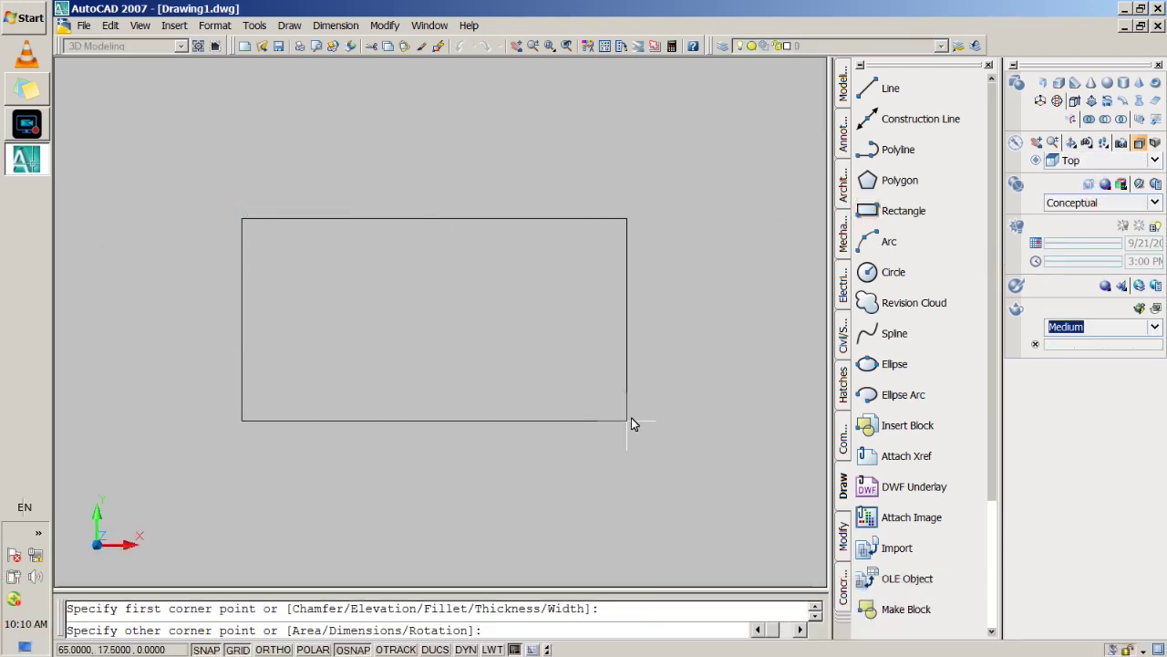
key(Escape)
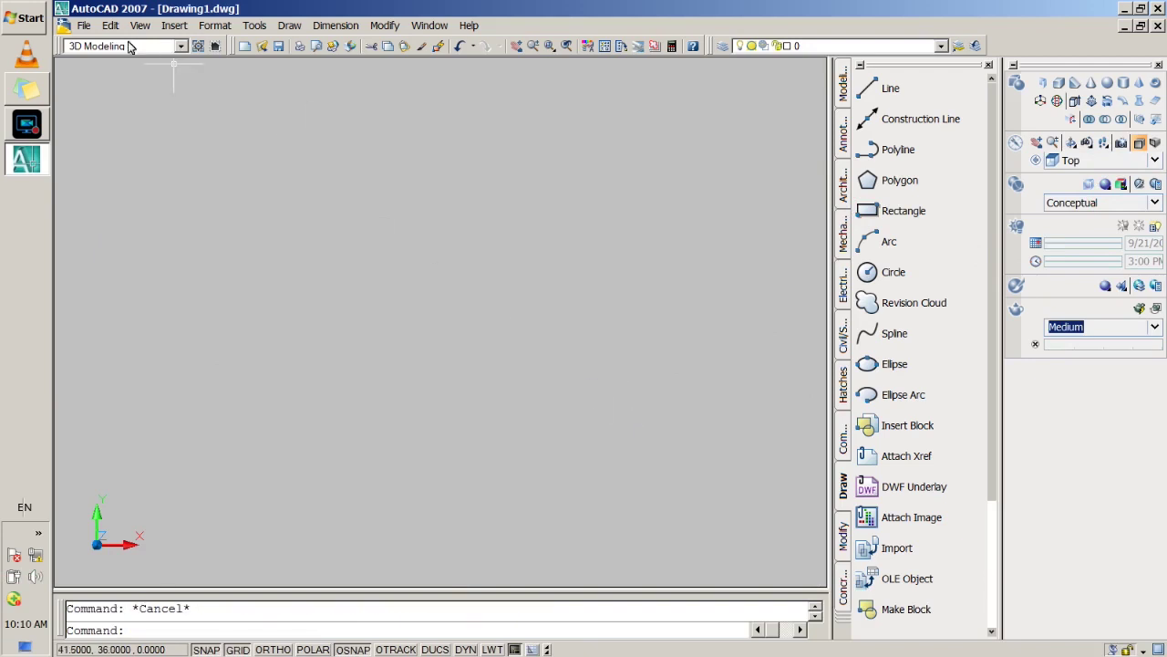
click(84, 25)
click(84, 137)
Answer the save prompt, start a new drawing from acad.dwt, then quit AutoCAD.
click(630, 376)
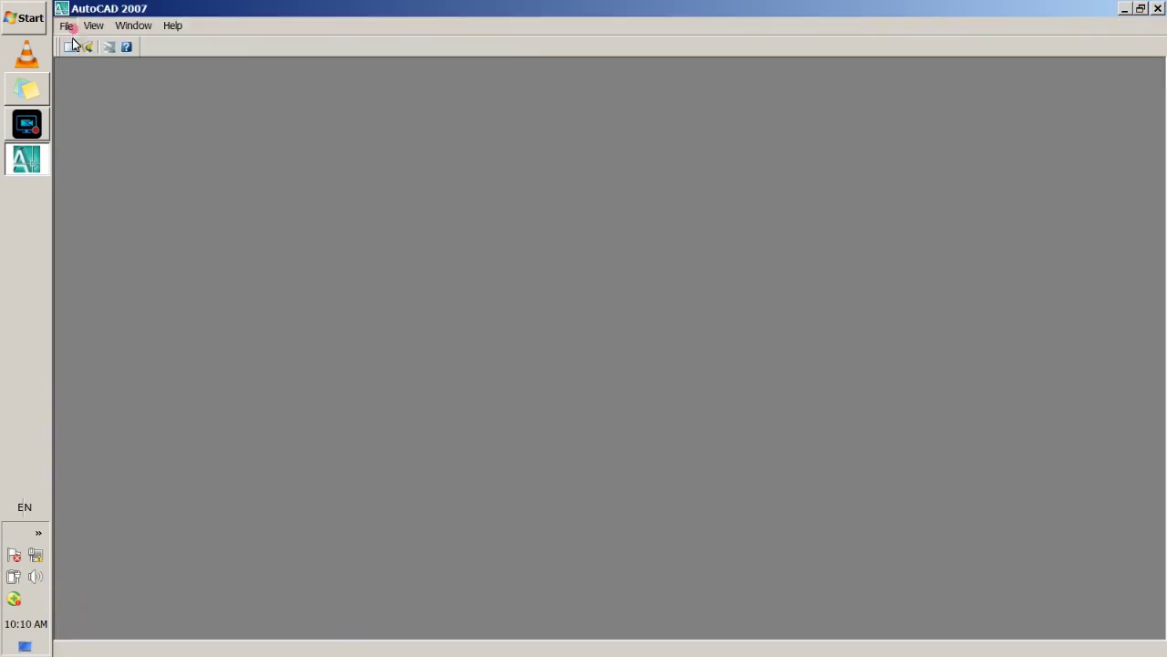
click(68, 26)
click(82, 41)
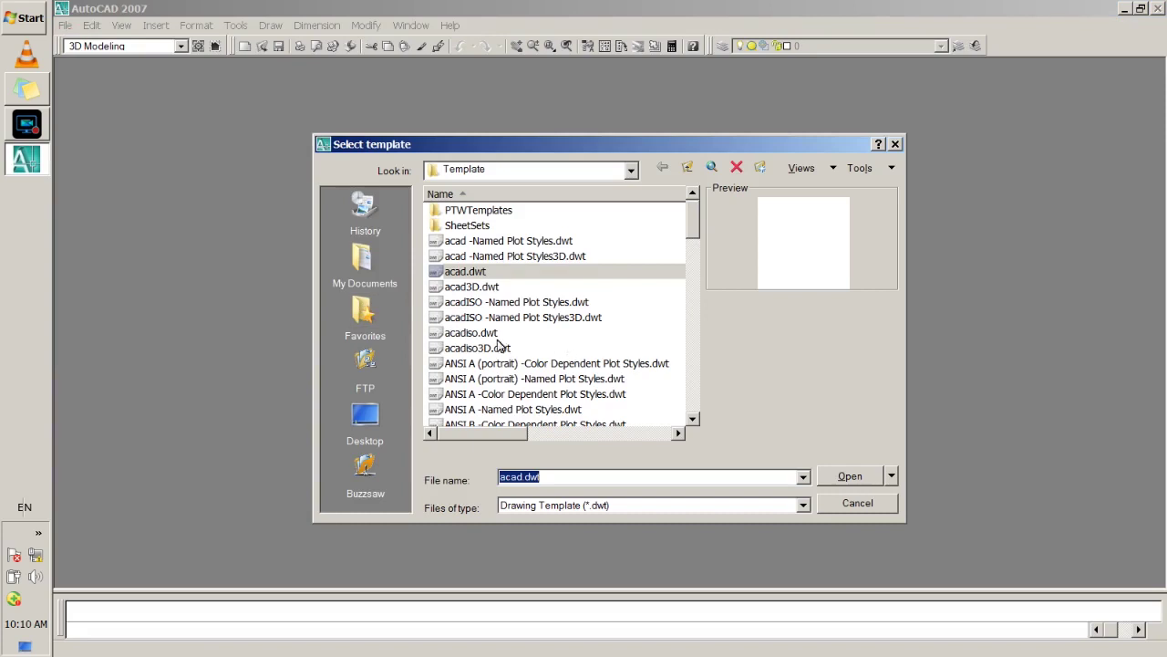
click(485, 273)
click(825, 476)
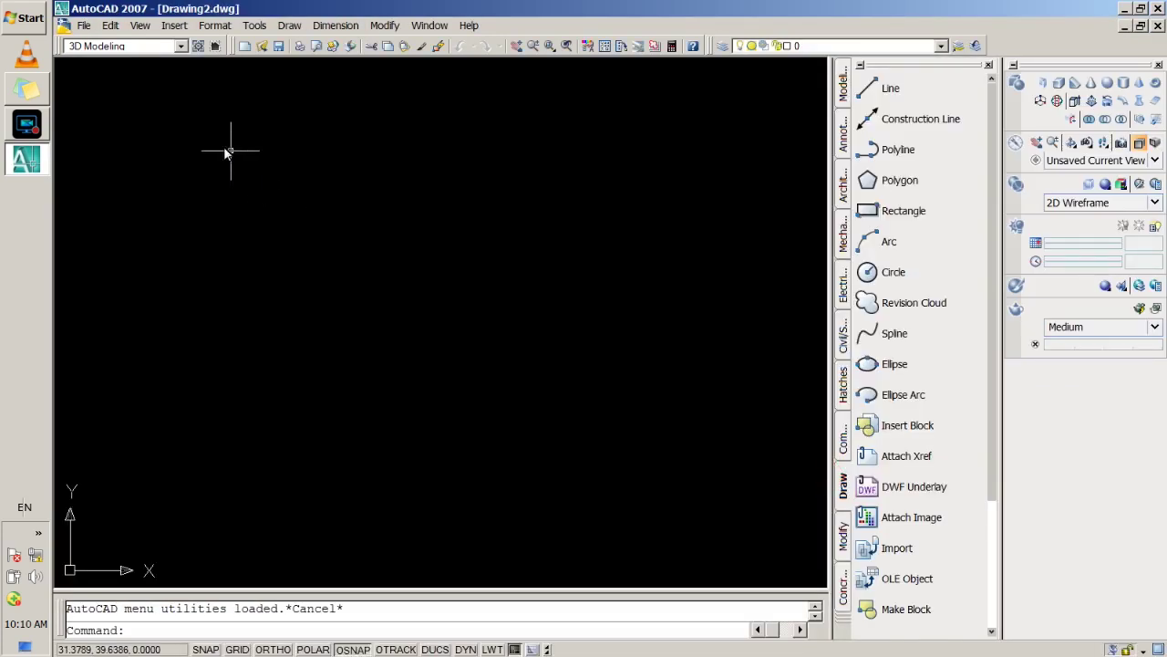
right_click(197, 5)
click(240, 103)
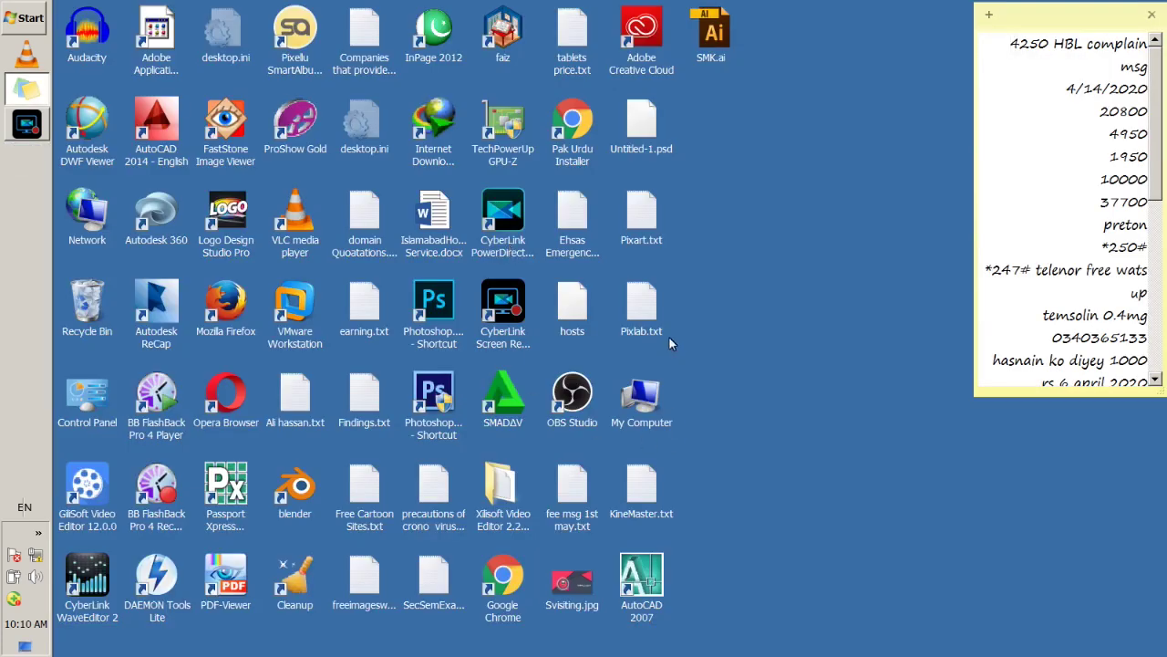
Refresh the desktop, relaunch AutoCAD 2007 past the compatibility warning, and confirm 3D Modeling.
right_click(671, 342)
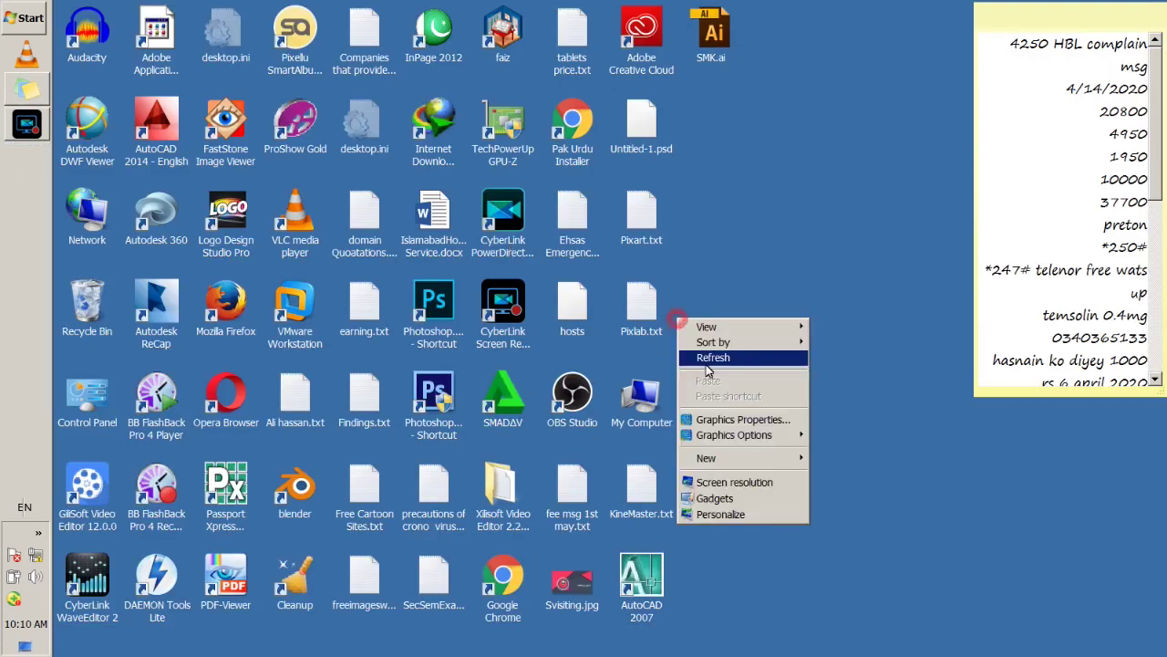
click(710, 358)
click(632, 620)
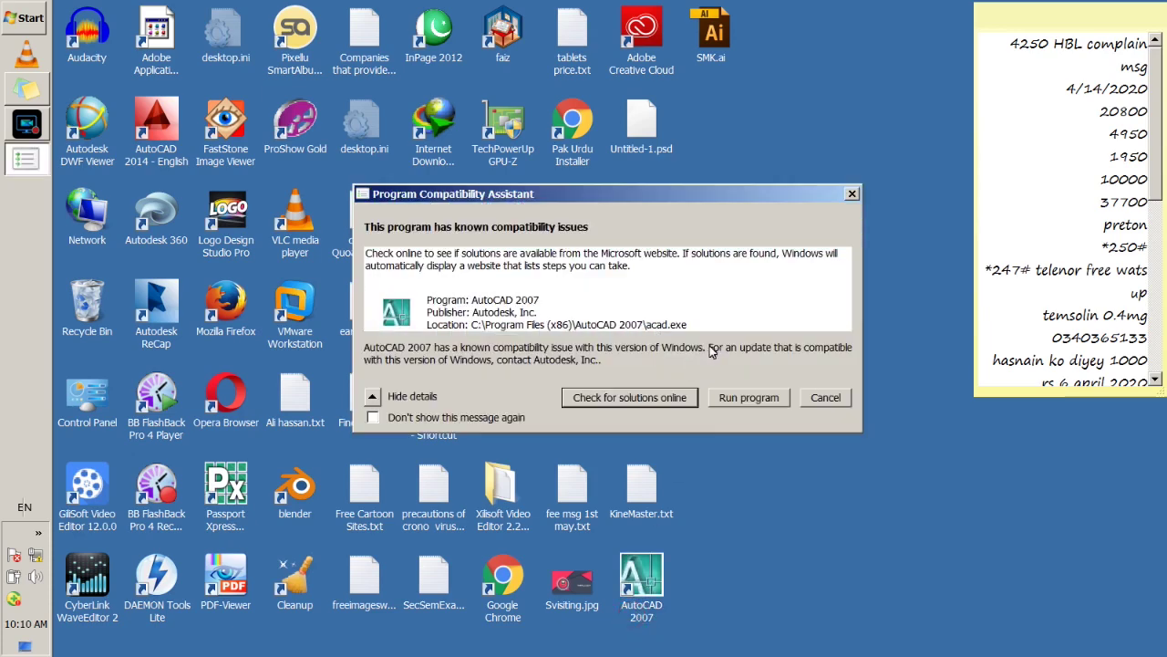
click(733, 399)
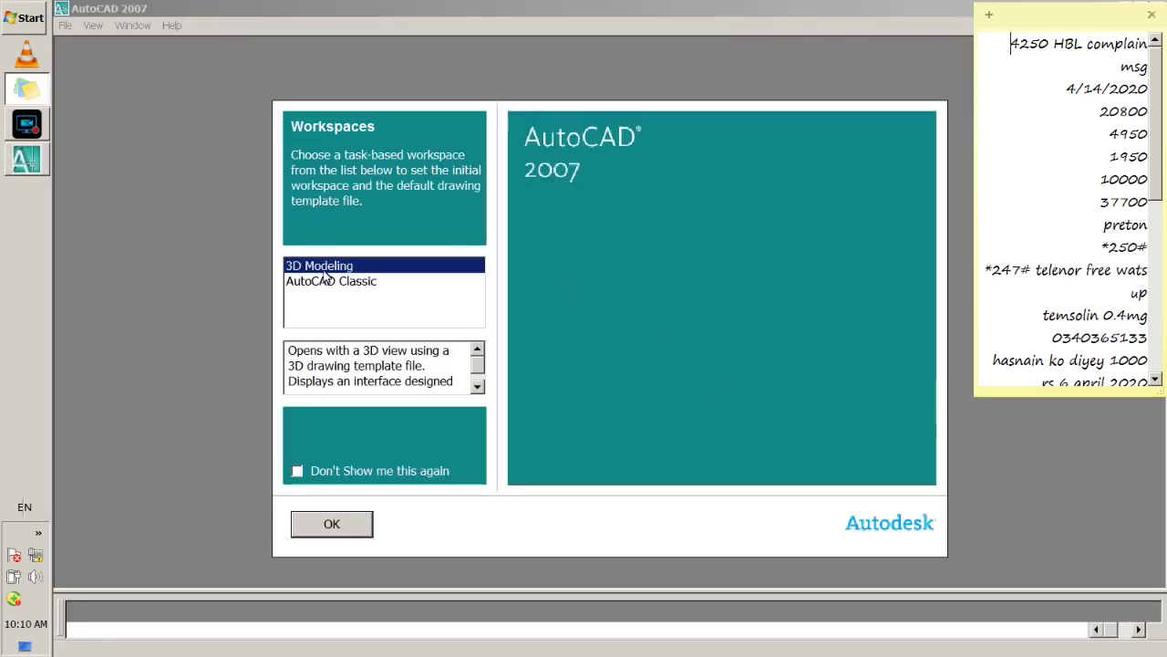
click(334, 523)
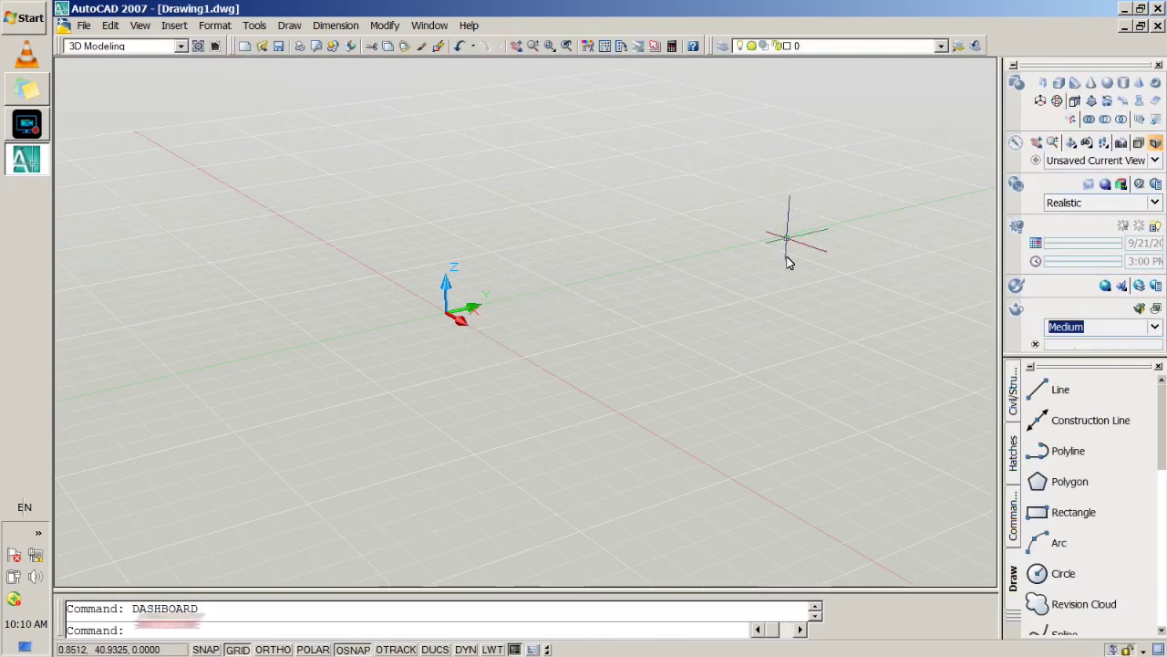
Toggle the grid and glance at the visual style and preset view lists unchanged.
click(235, 649)
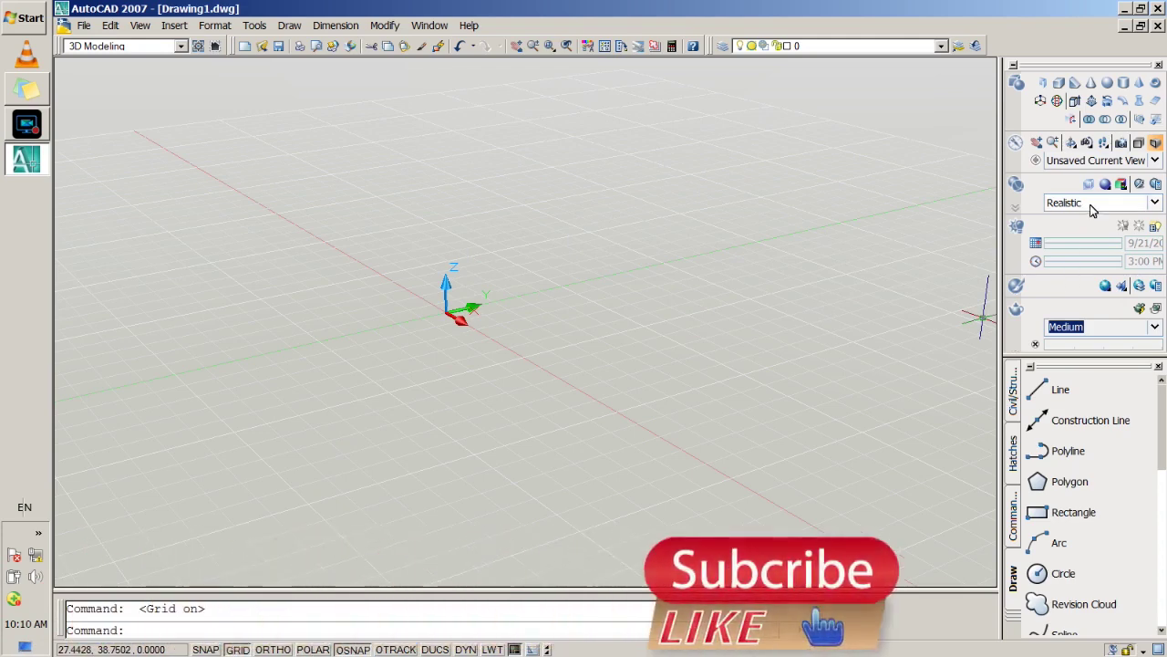
click(1091, 204)
click(1078, 203)
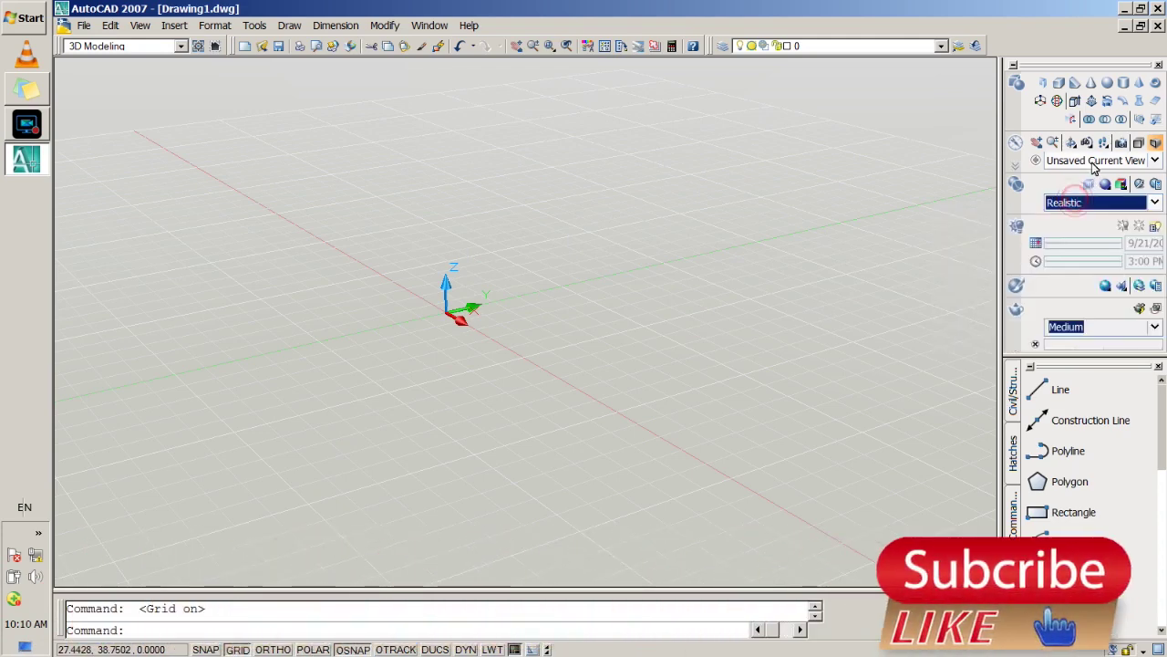
click(1095, 162)
click(1094, 164)
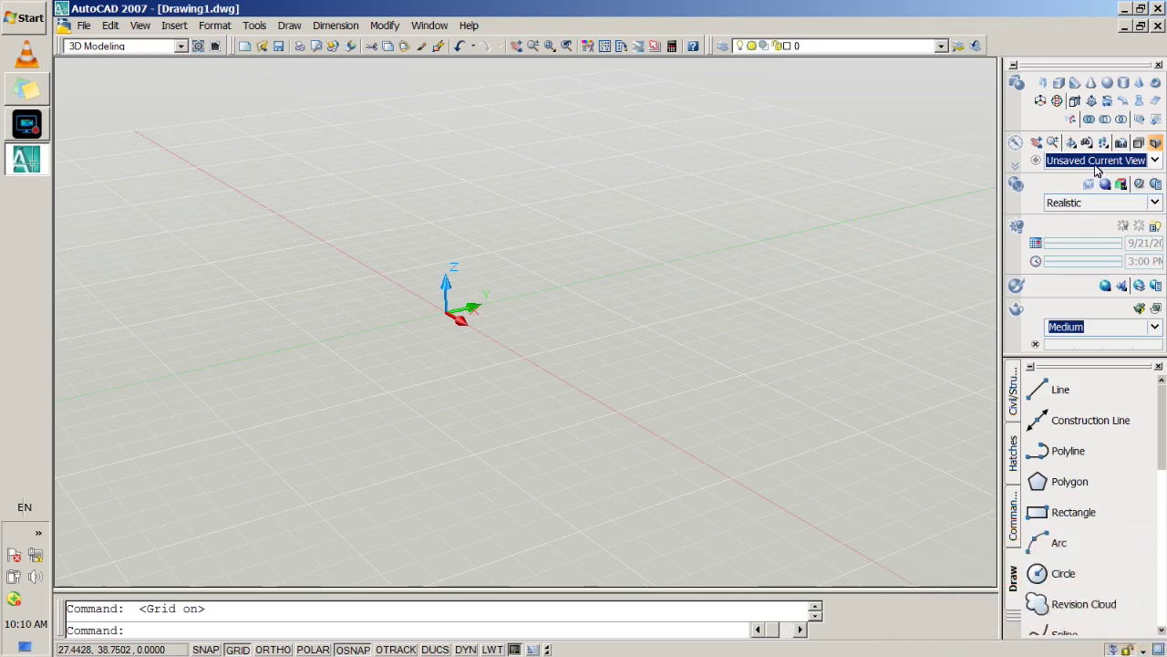
Step through the Top, Bottom, Front and Southwest Isometric views.
click(1095, 169)
click(1096, 174)
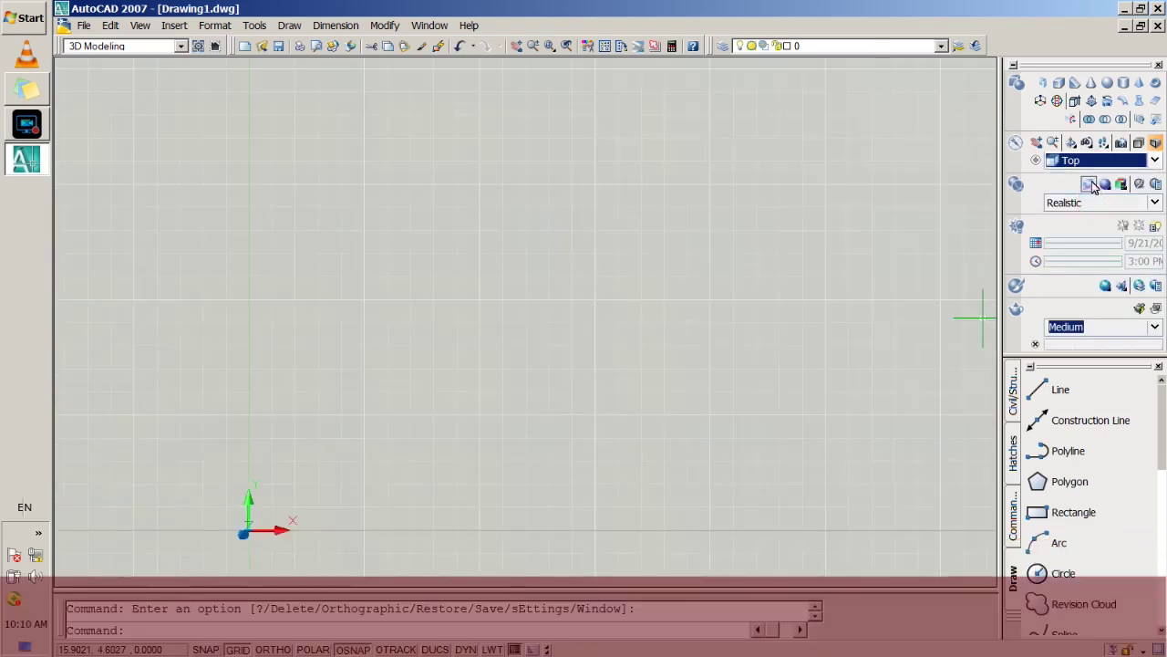
click(1095, 168)
click(1092, 202)
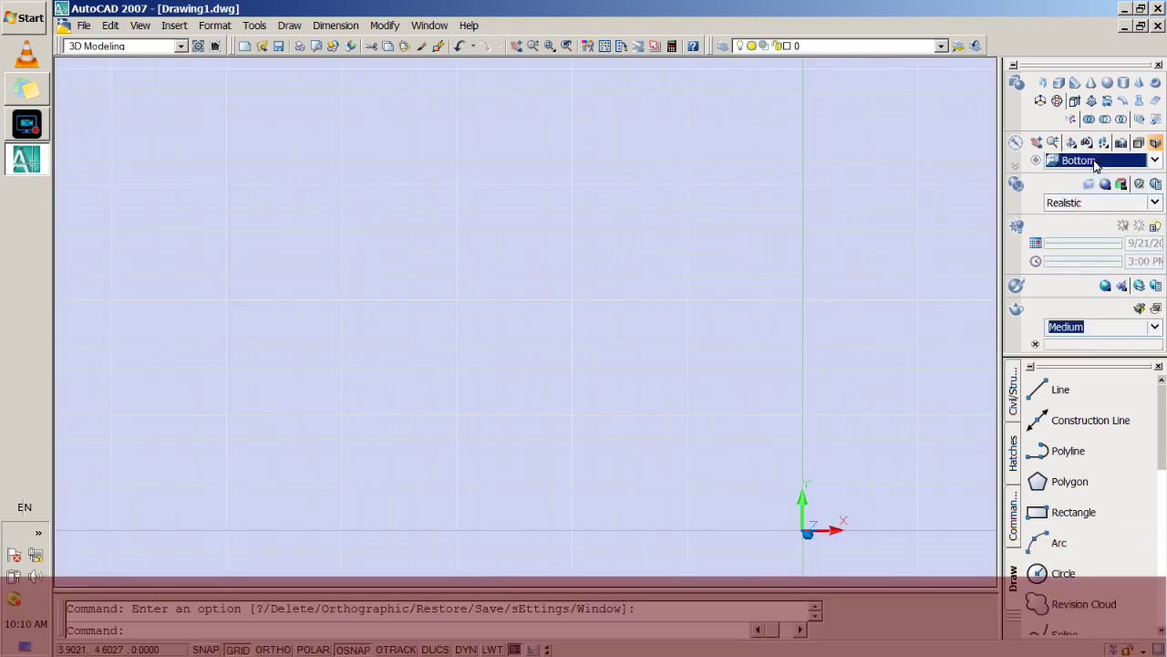
click(1096, 164)
click(1092, 219)
click(1095, 163)
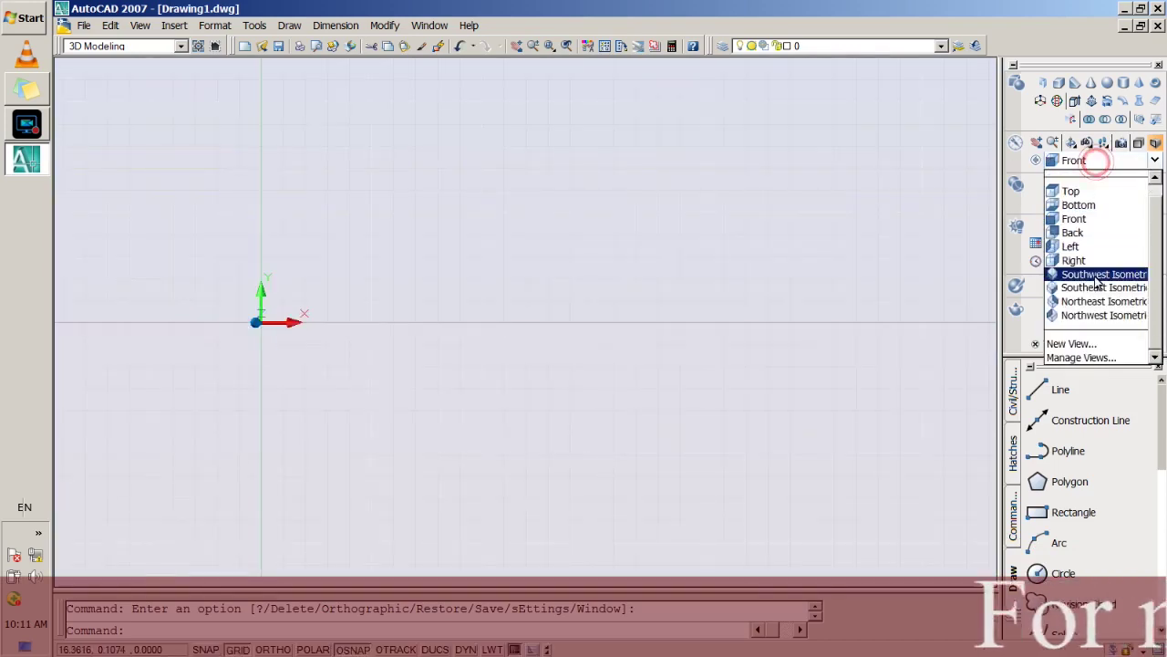
click(1097, 274)
Cycle Southeast, Northeast, Northwest Isometric and Top, undo back to the 3D view, and start a rectangle.
click(1095, 163)
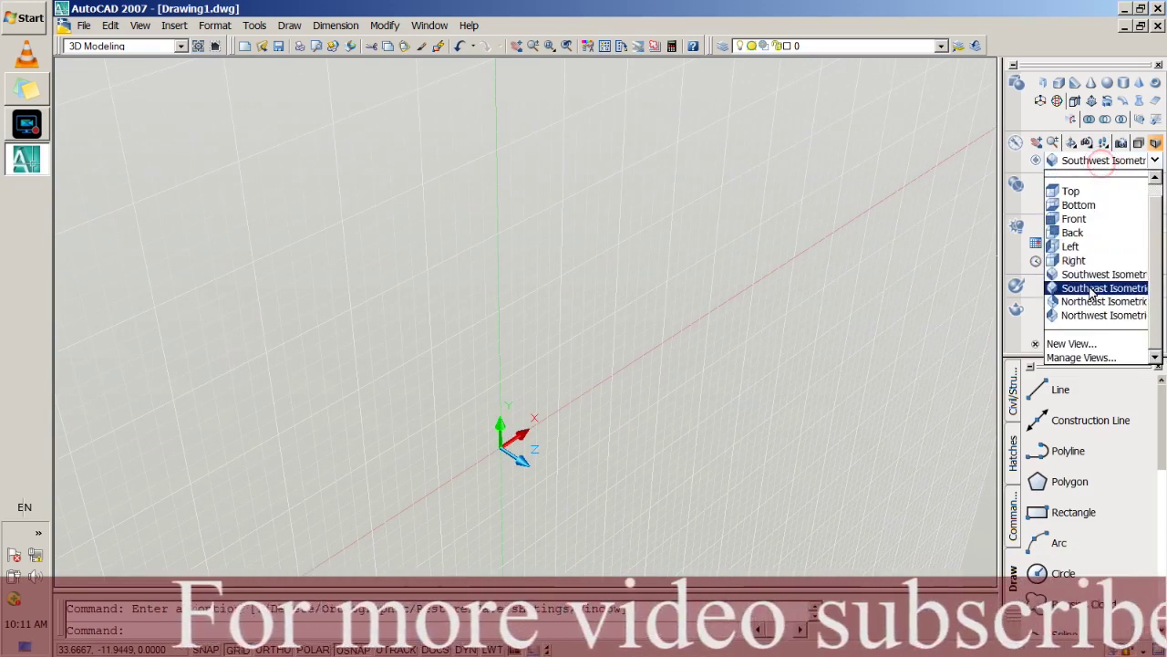
click(1092, 289)
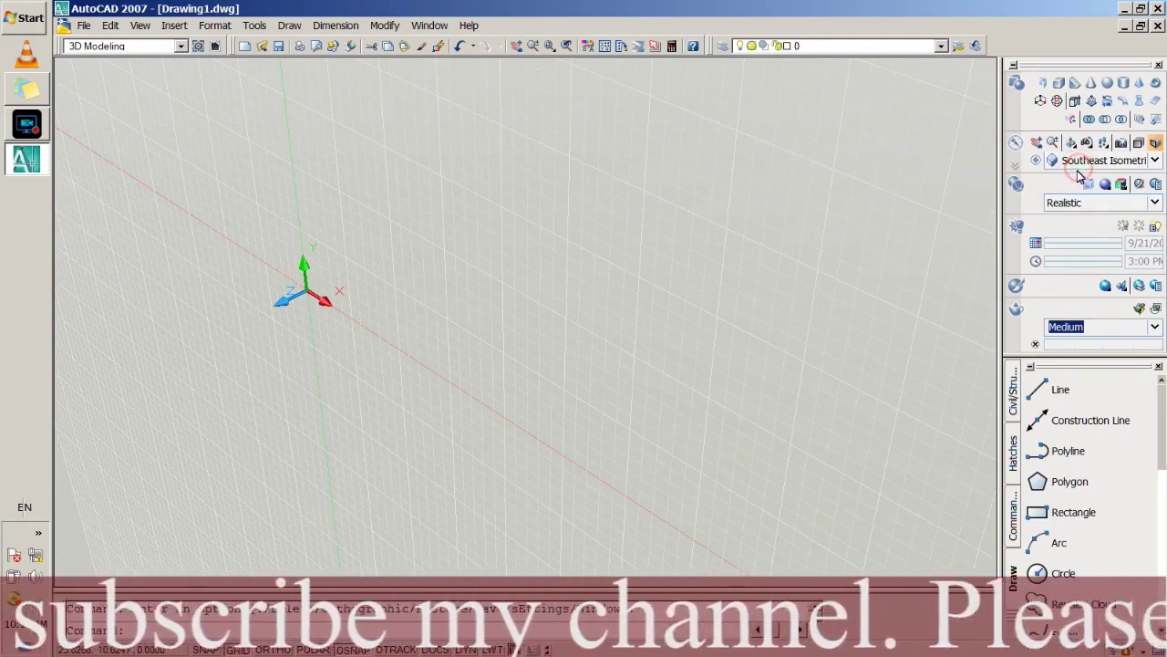
click(1090, 162)
click(1091, 301)
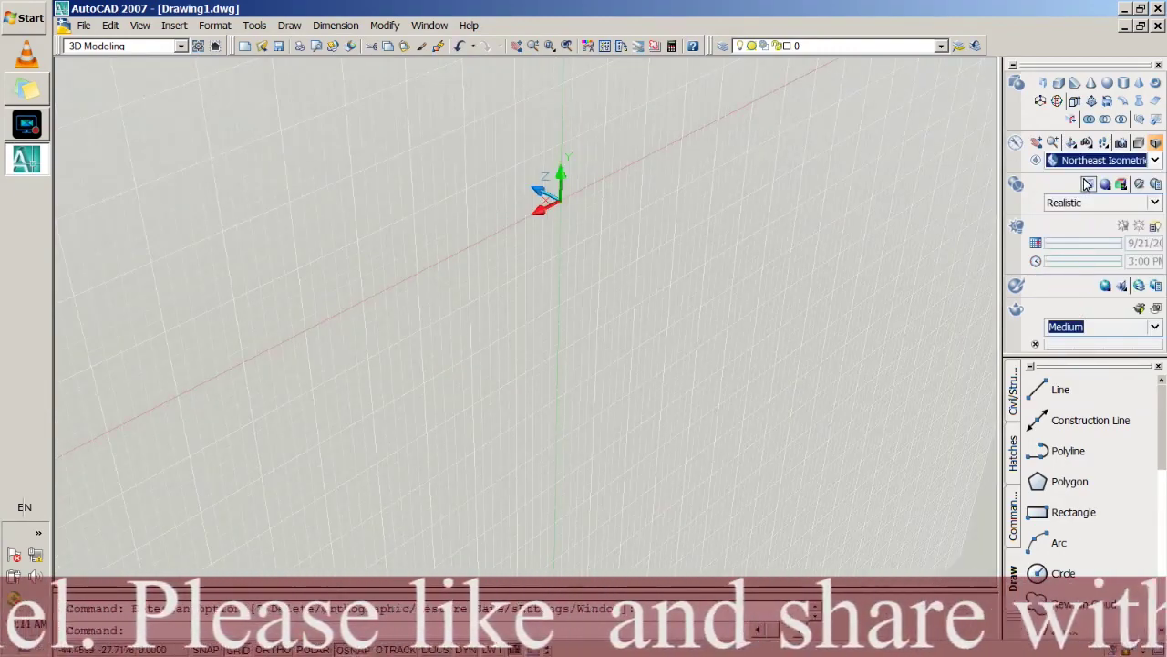
click(1090, 162)
click(1092, 316)
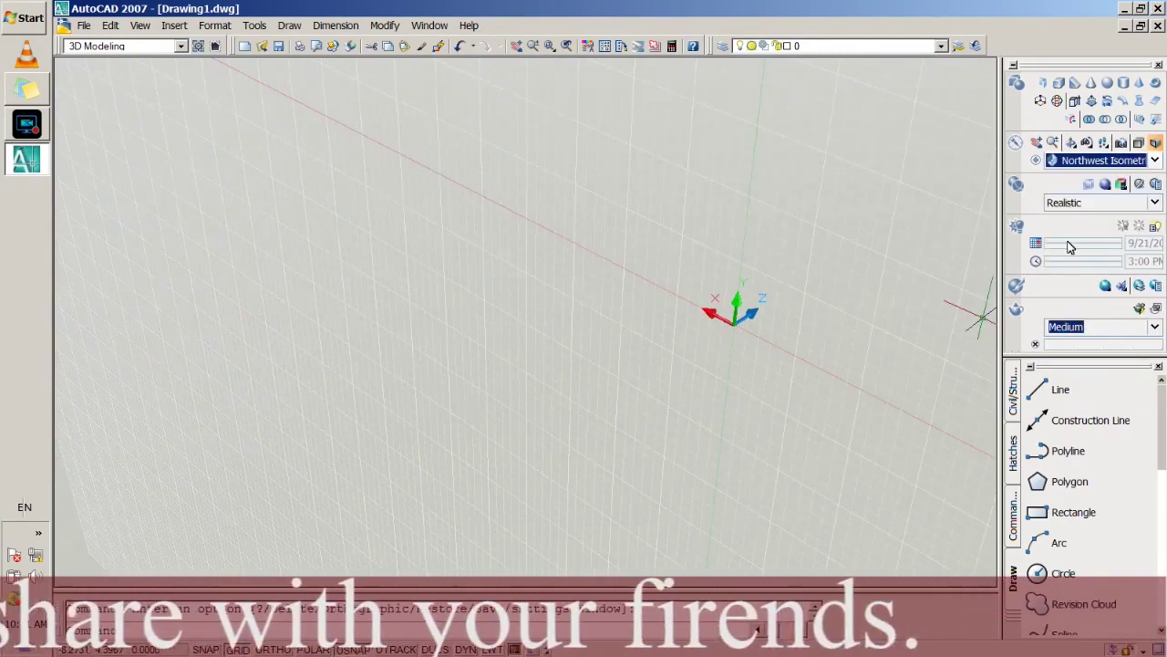
click(1090, 163)
click(1083, 190)
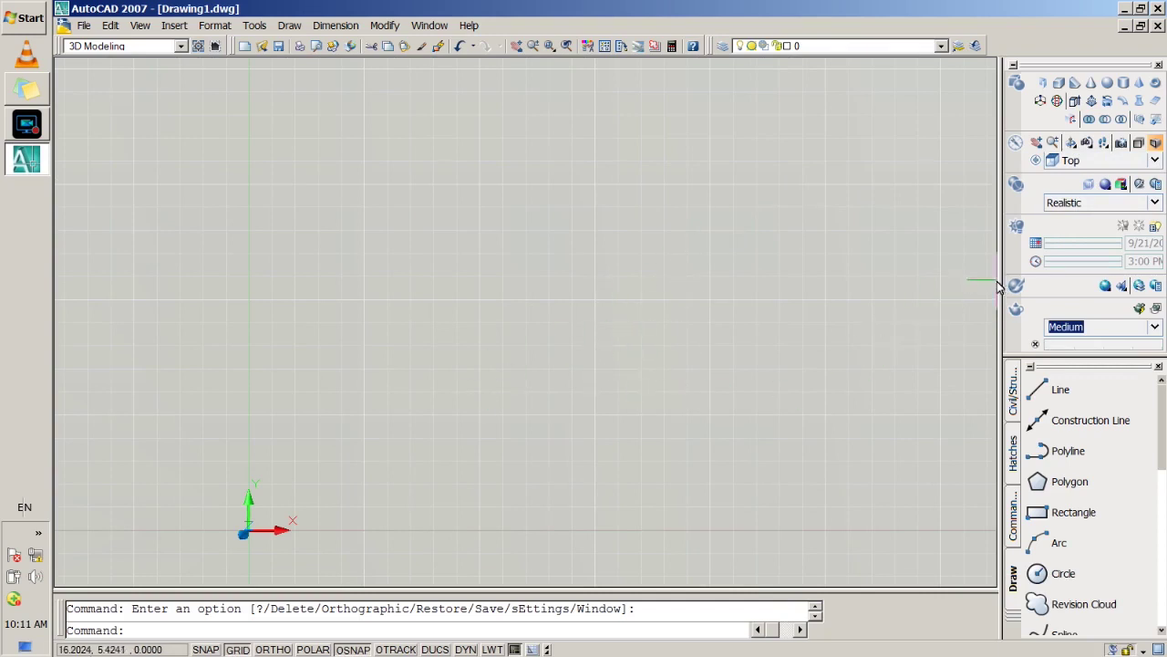
key(ctrl+z)
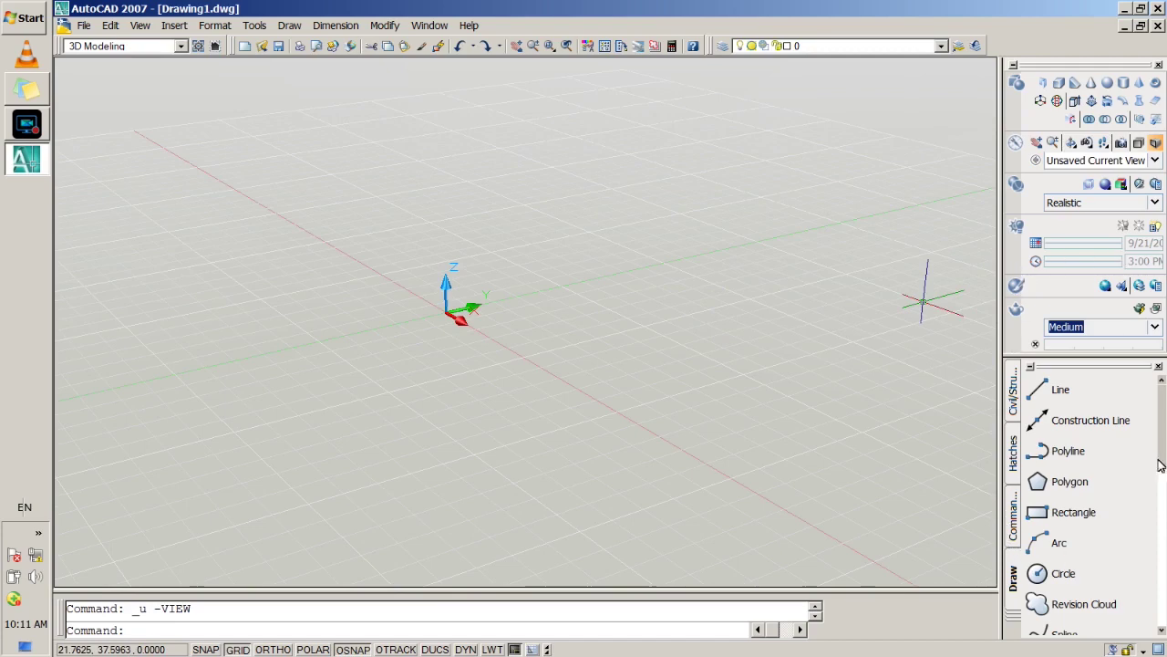
click(1058, 516)
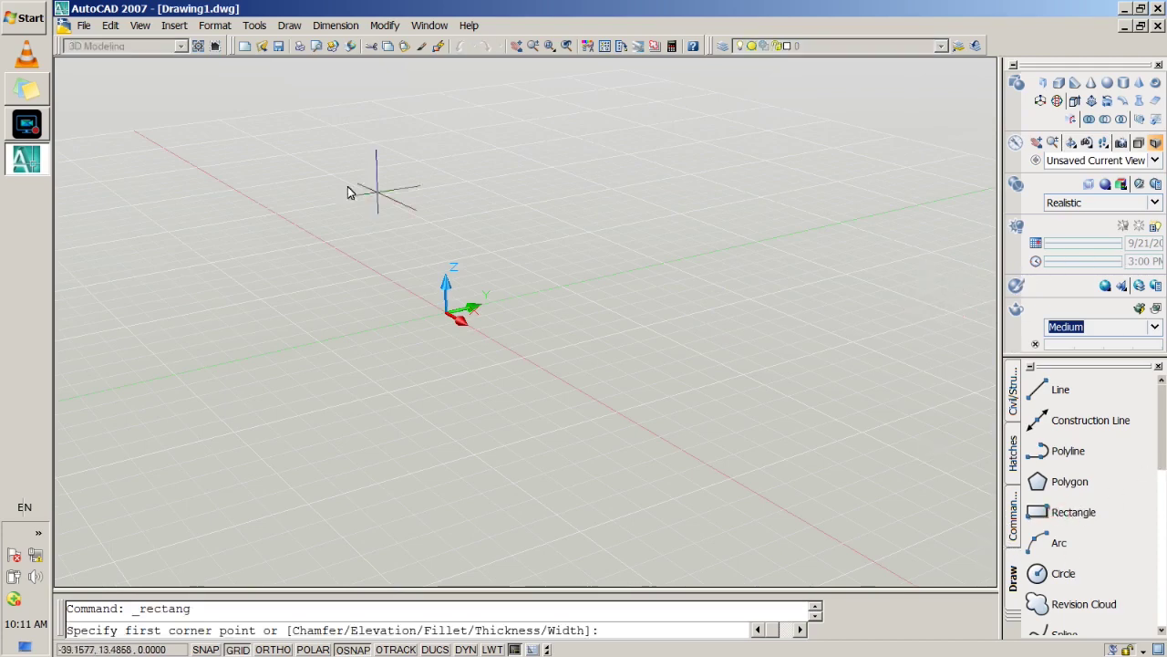
Place the rectangle's two corners, then apply the Conceptual visual style.
click(493, 255)
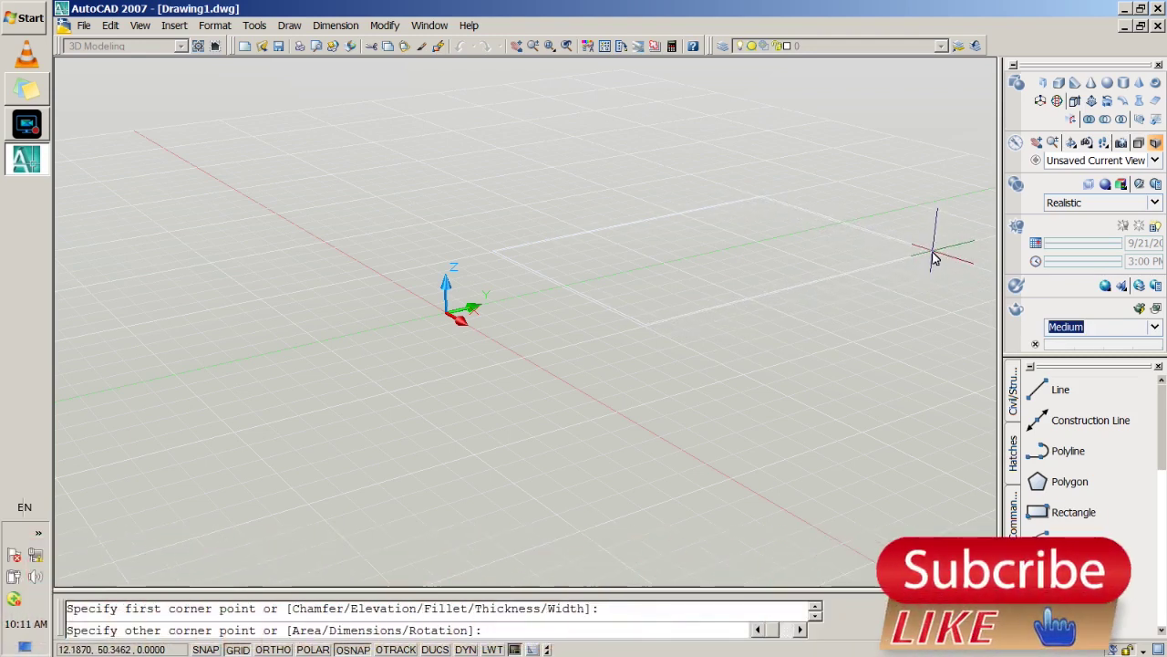
click(925, 253)
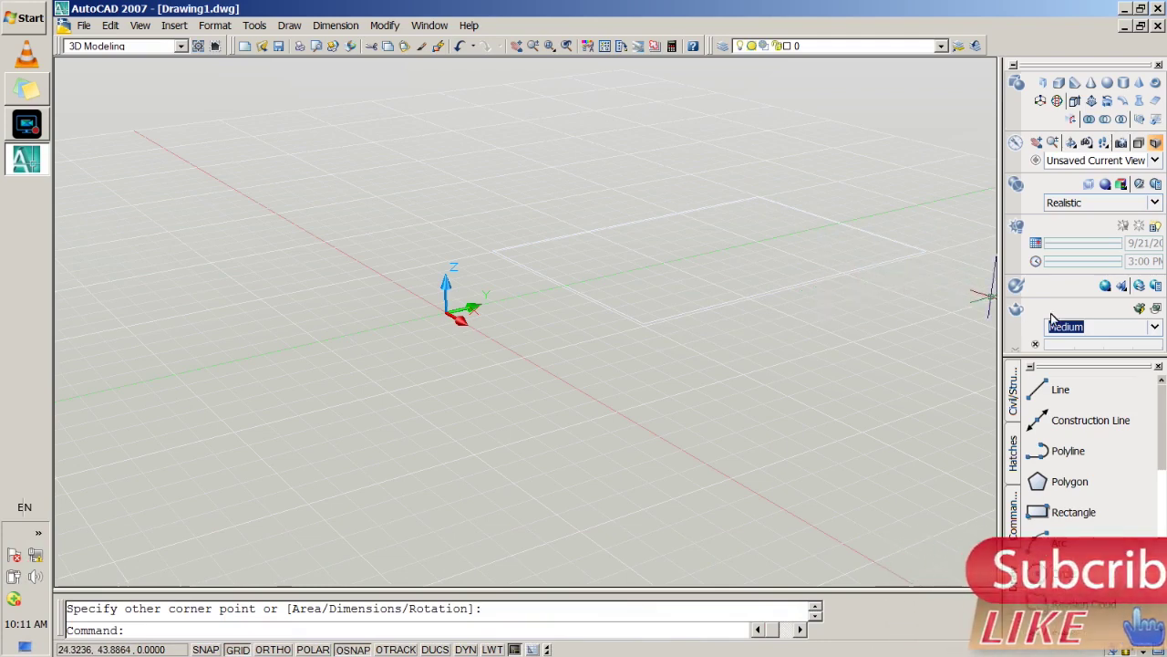
click(1086, 201)
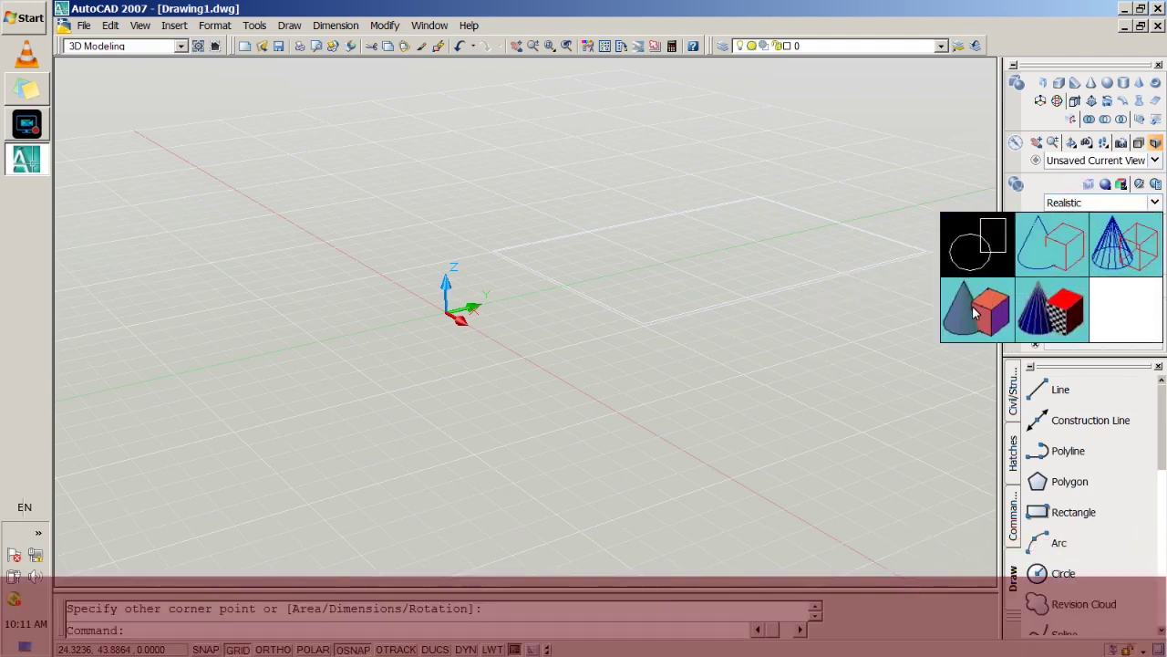
click(974, 311)
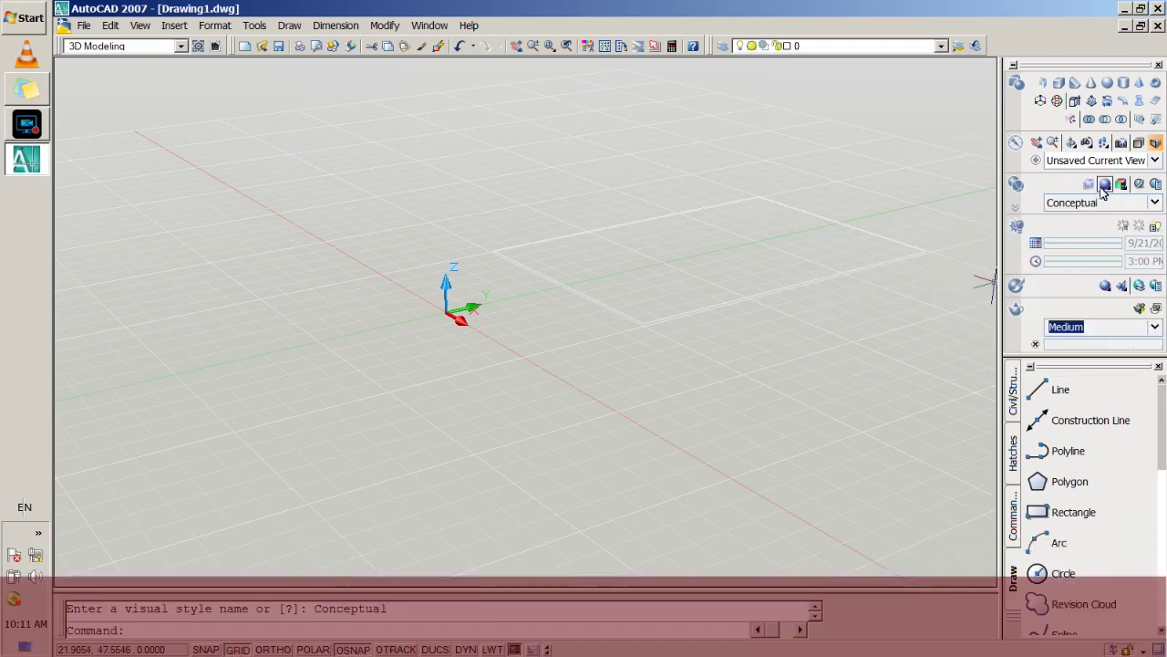
Extrude the rectangle on the grid upward into a solid box, picking its height.
click(1075, 101)
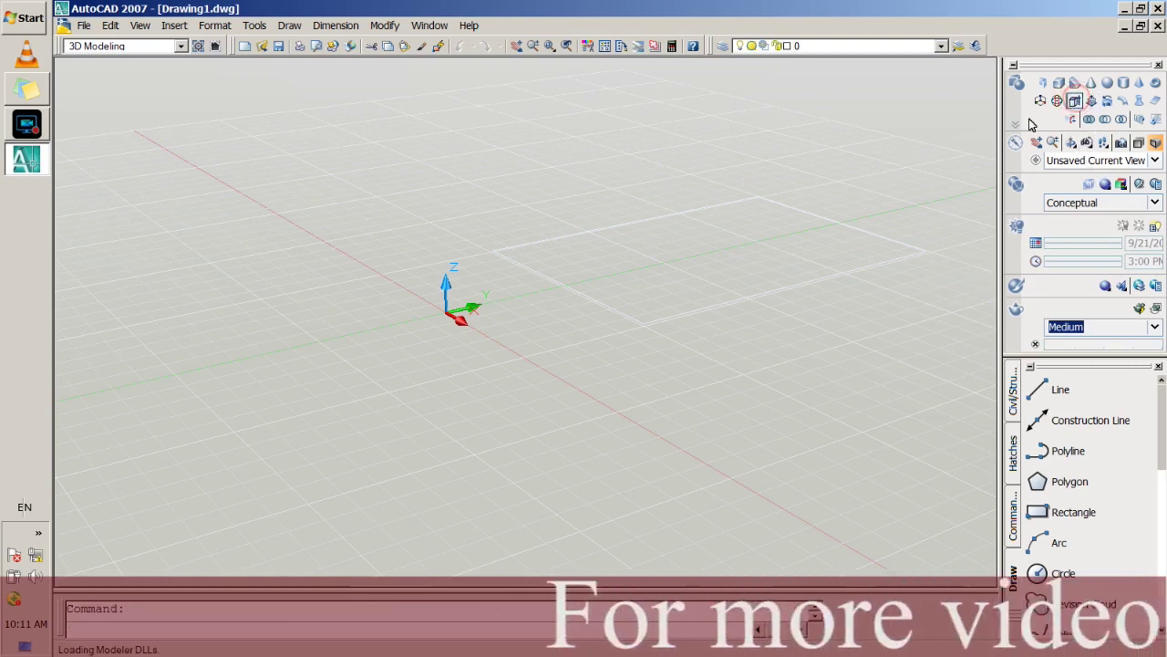
click(756, 297)
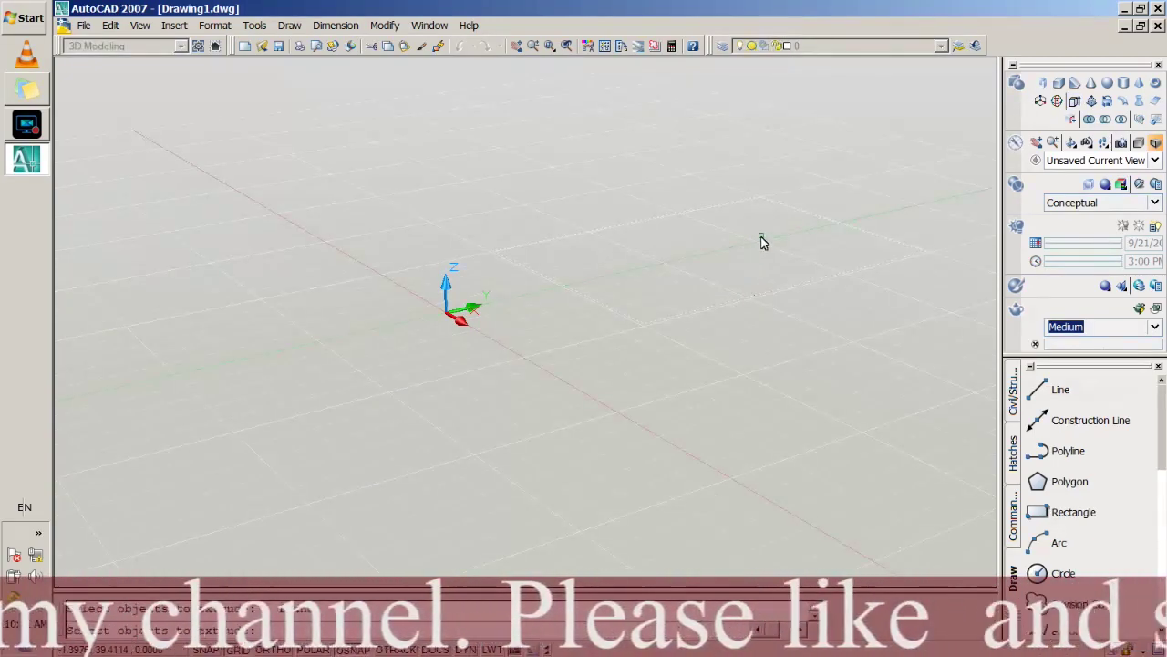
key(Return)
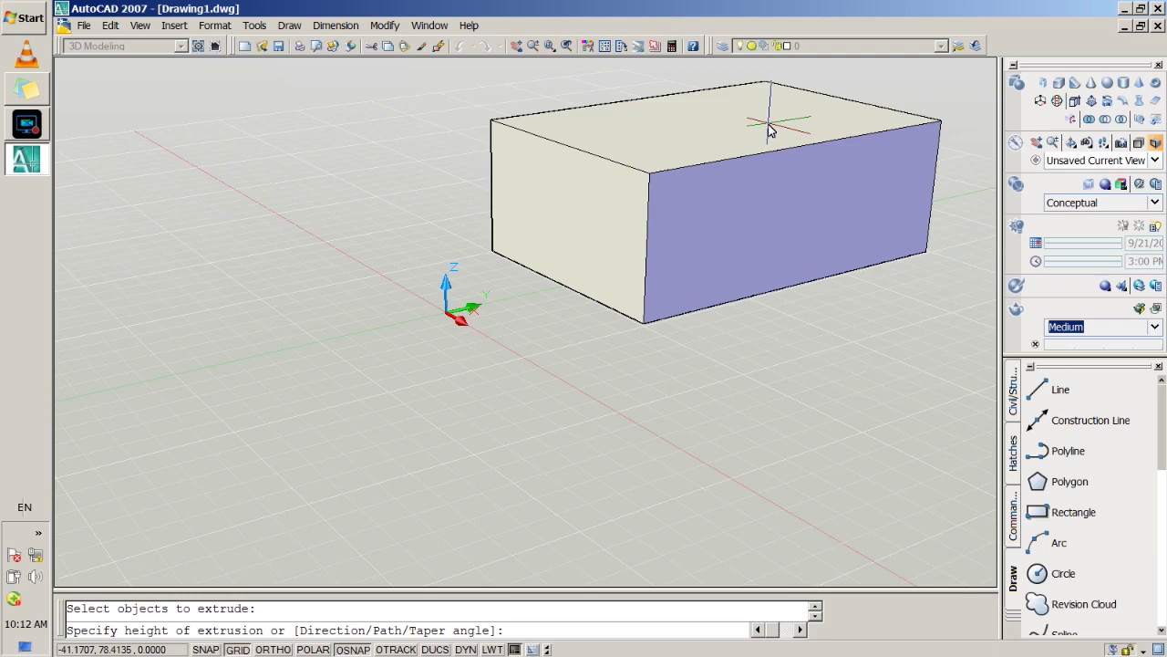
click(768, 125)
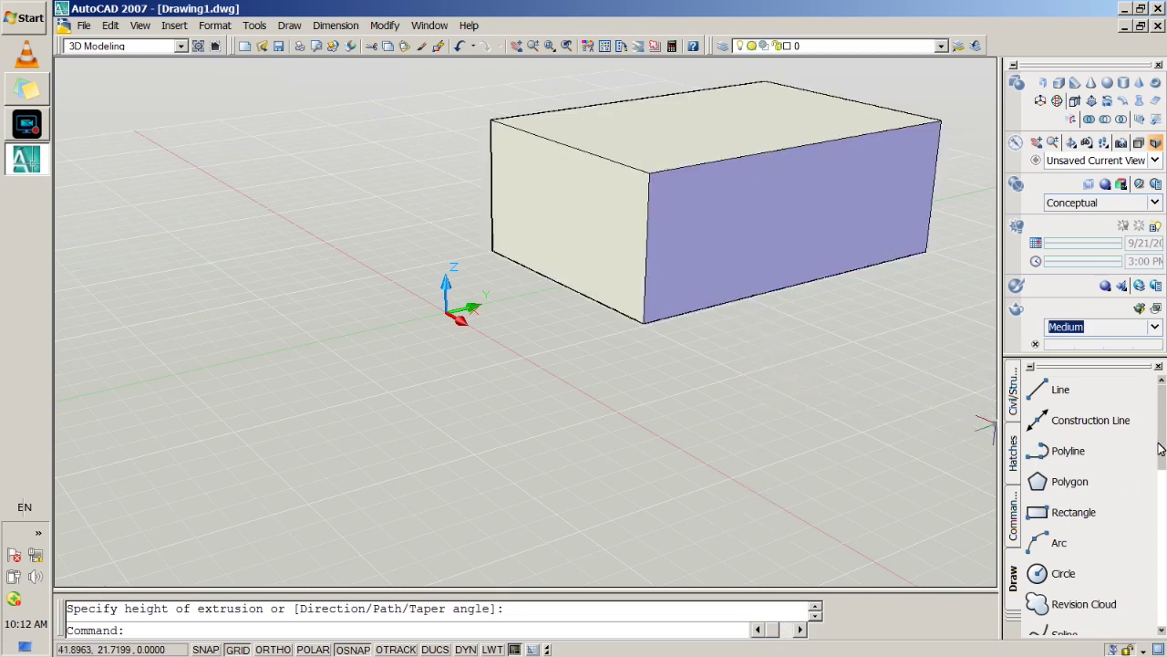
mouse_move(1160, 448)
mouse_down()
mouse_move(1155, 597)
mouse_move(1160, 368)
mouse_up()
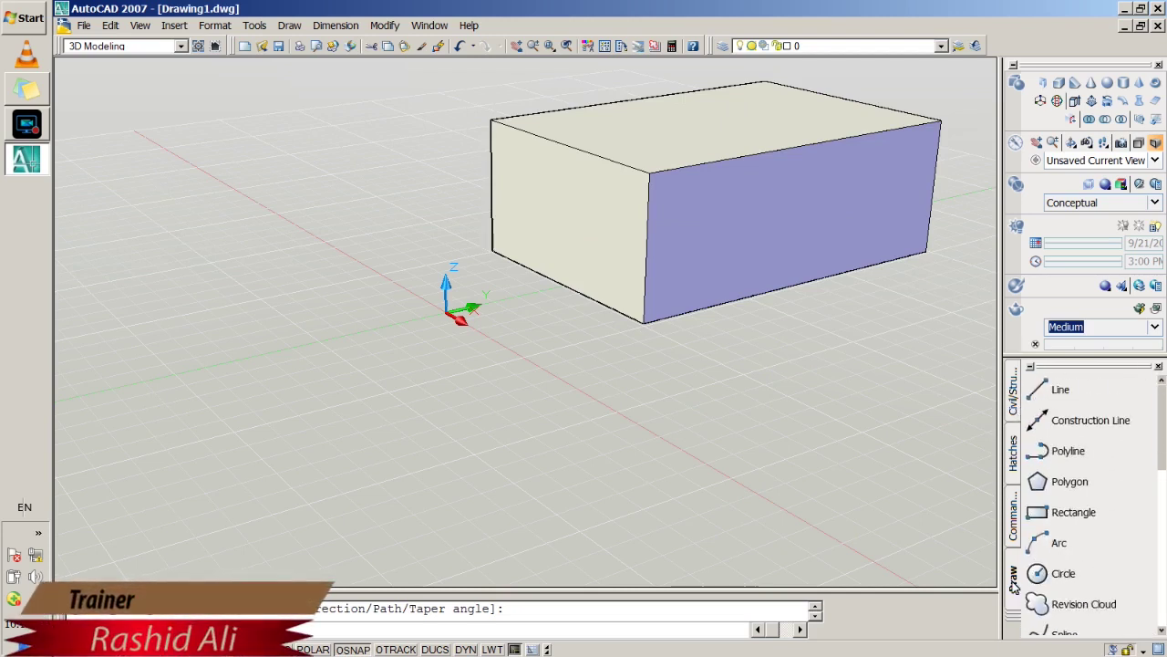
Move the box left toward the origin with the M command, using ORTHO.
text(move)
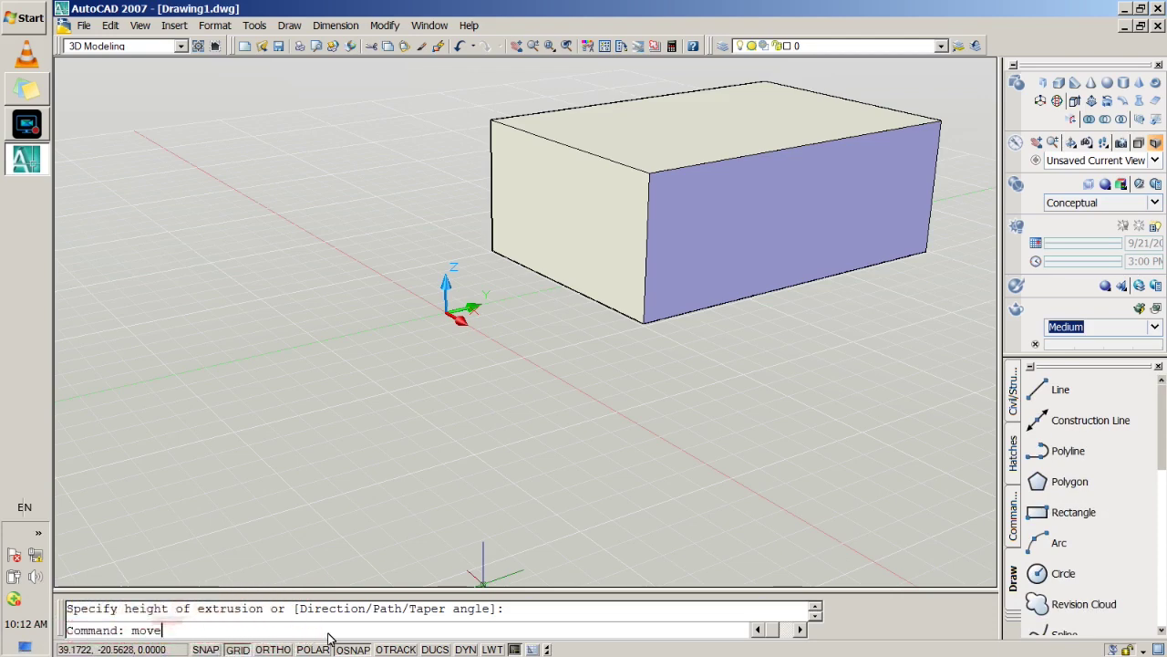
key(Return)
click(725, 234)
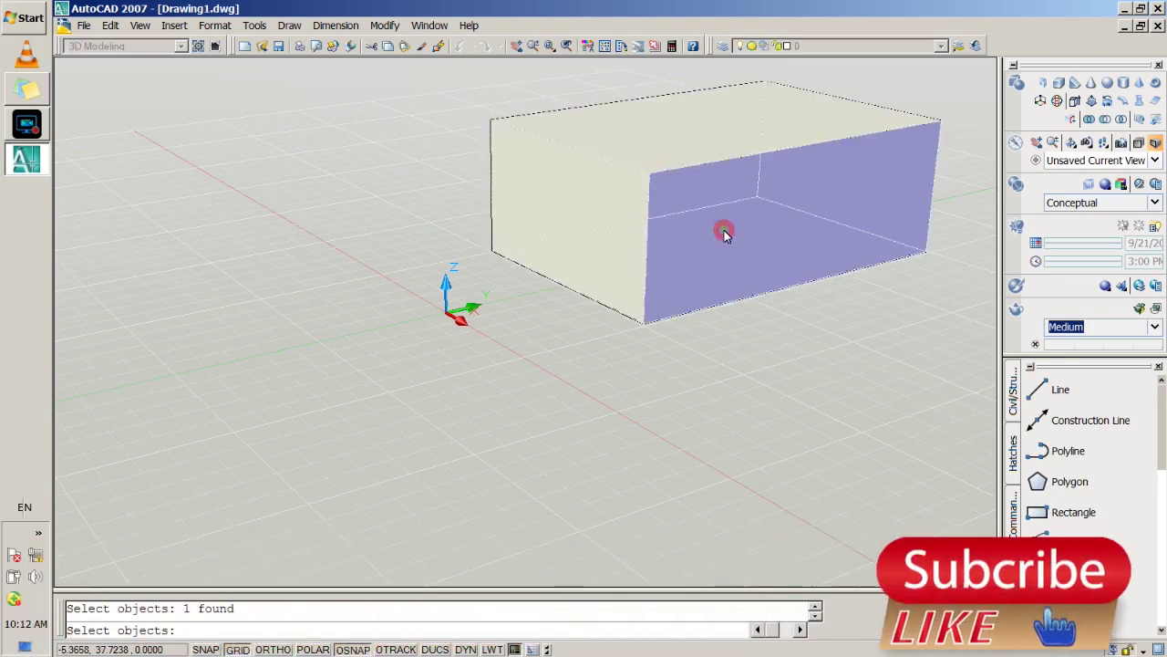
click(643, 327)
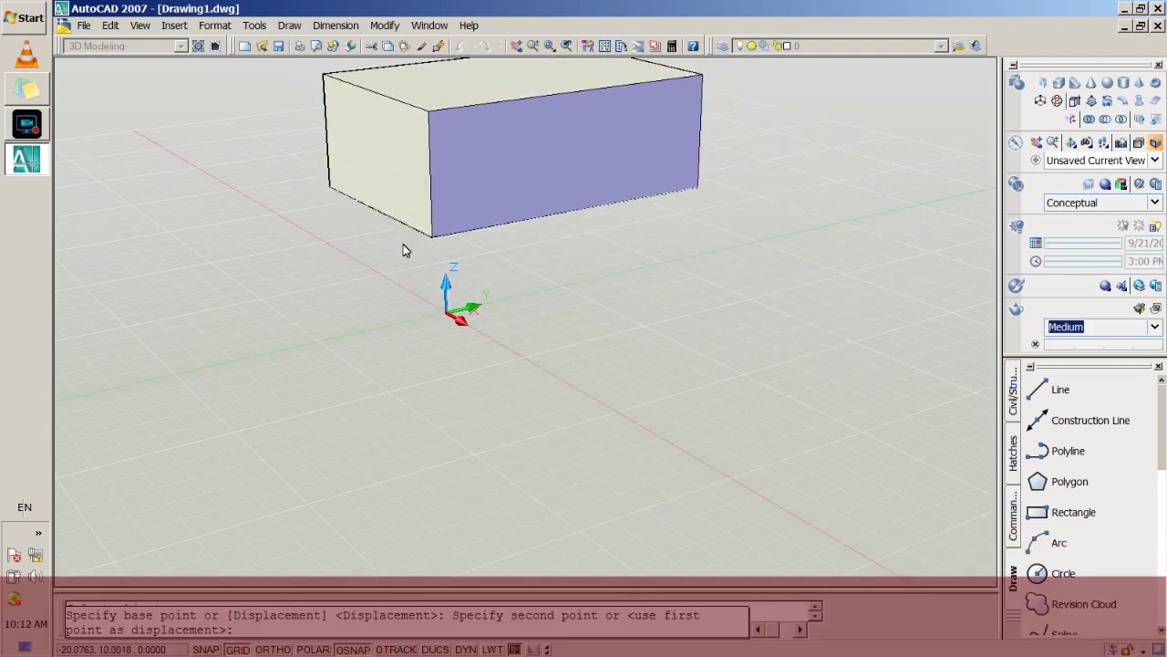
click(265, 648)
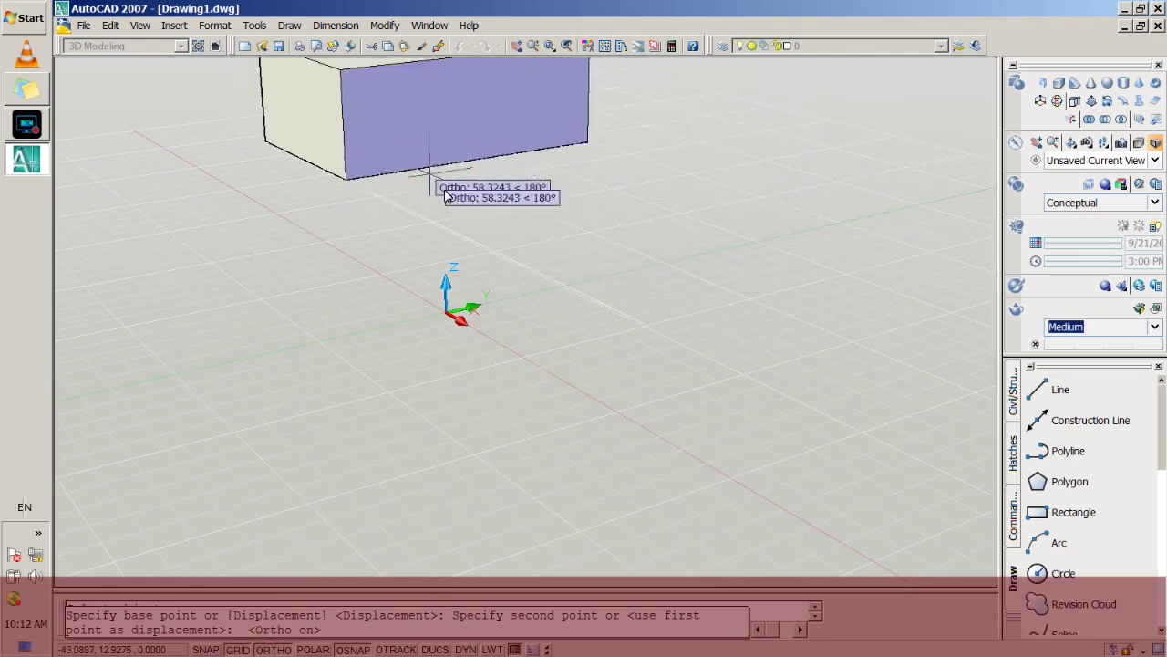
click(559, 394)
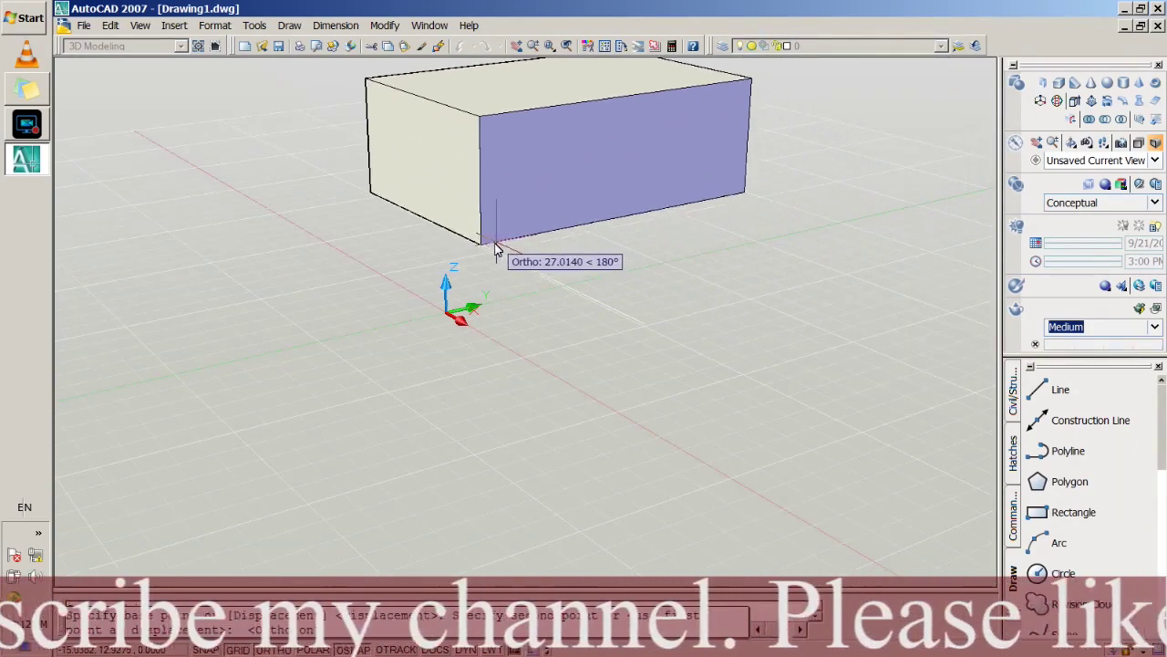
click(493, 248)
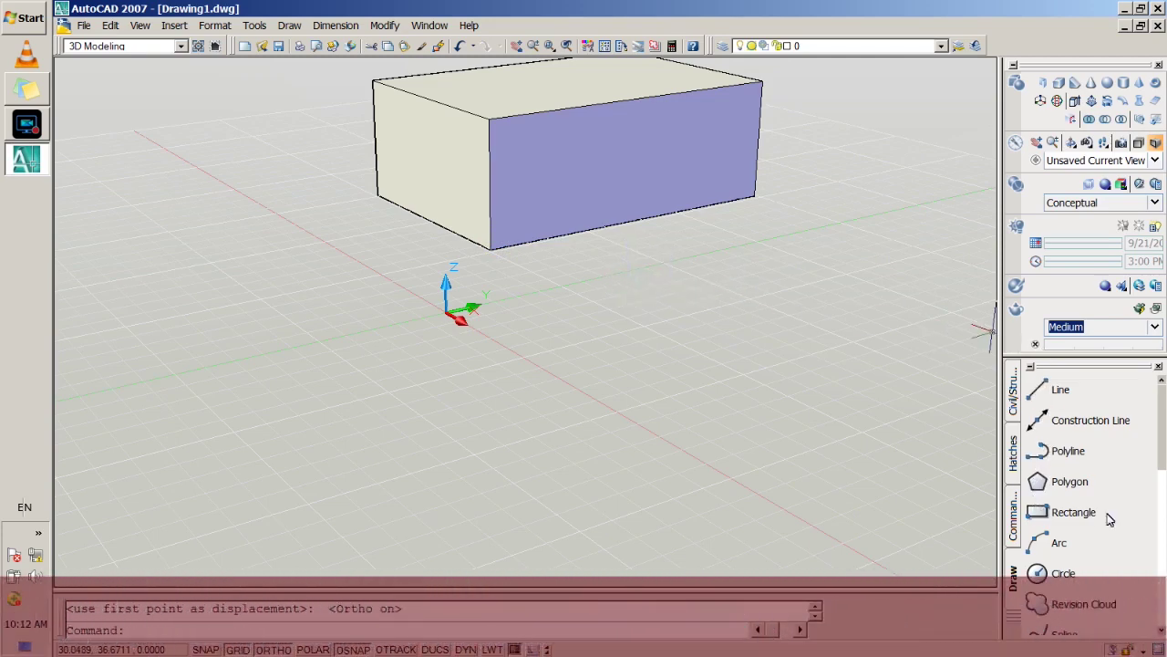
Draw a six-sided inscribed polygon in front of the box.
scroll(1140, 456, down, 1)
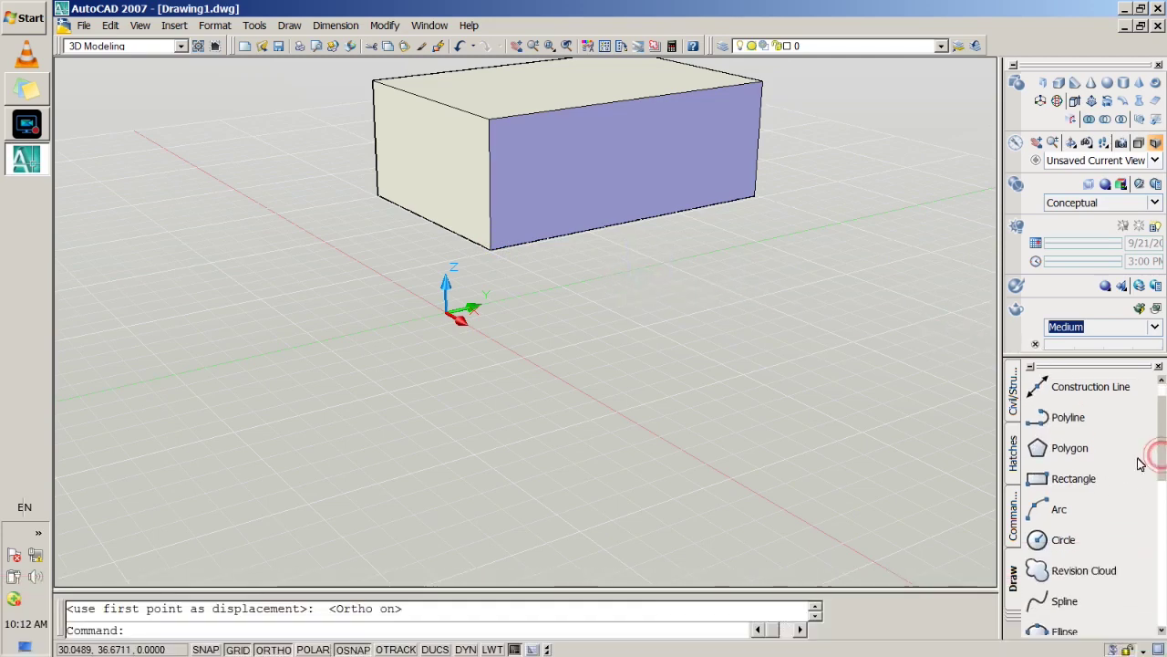
click(1047, 452)
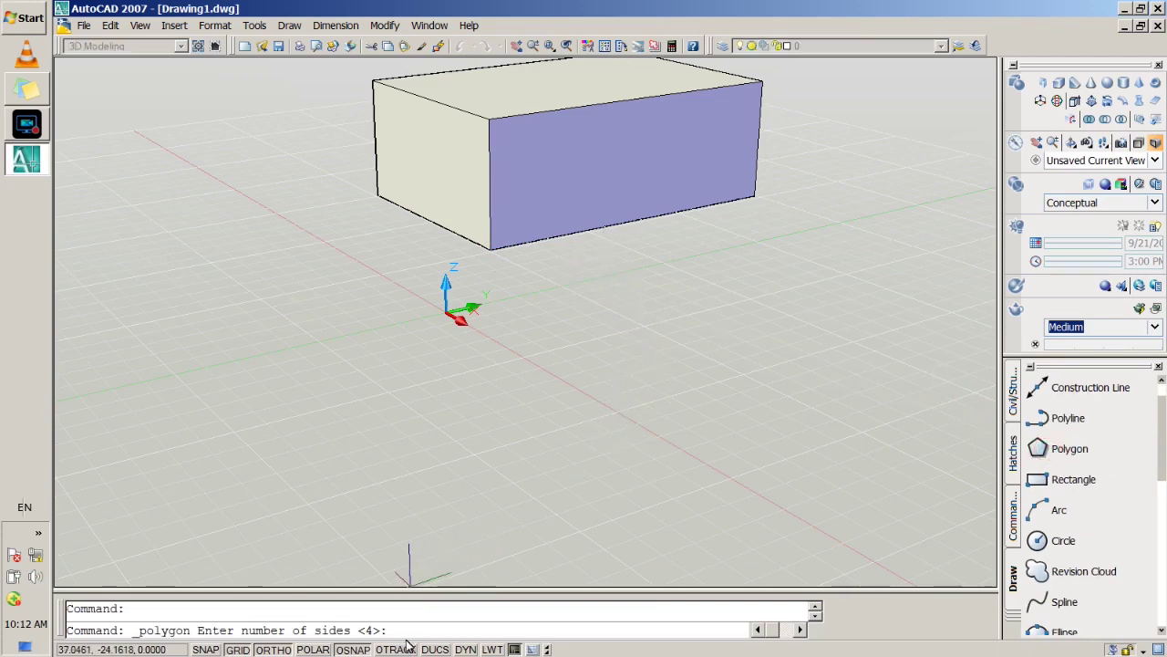
text(6)
key(Return)
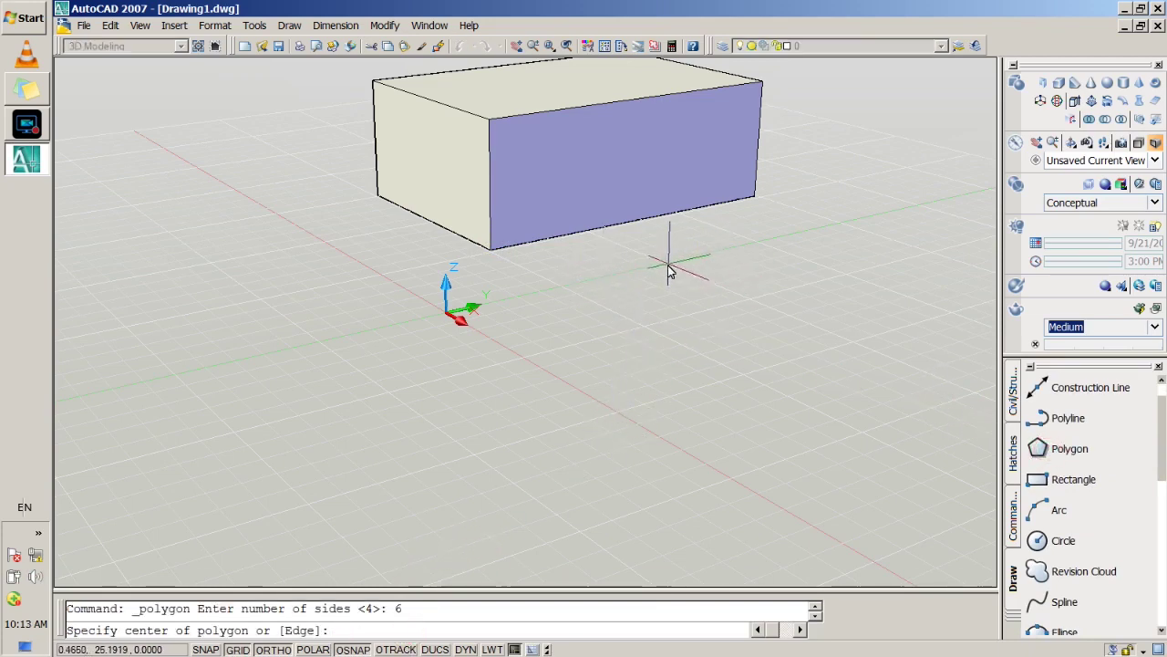
click(666, 266)
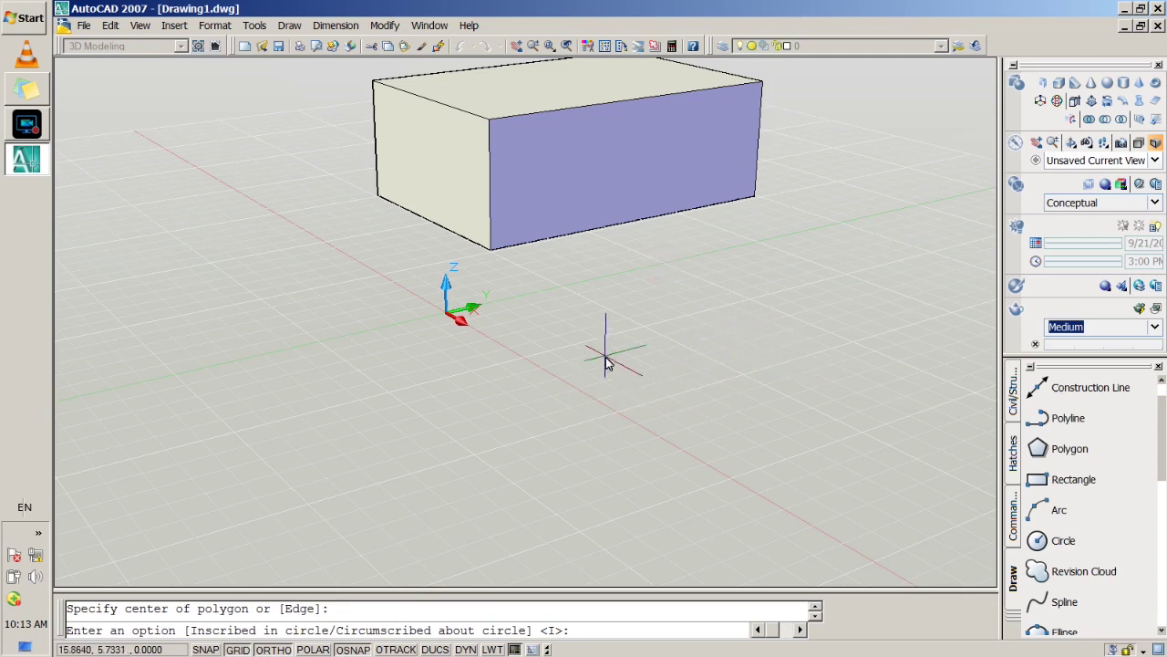
text(i)
key(Return)
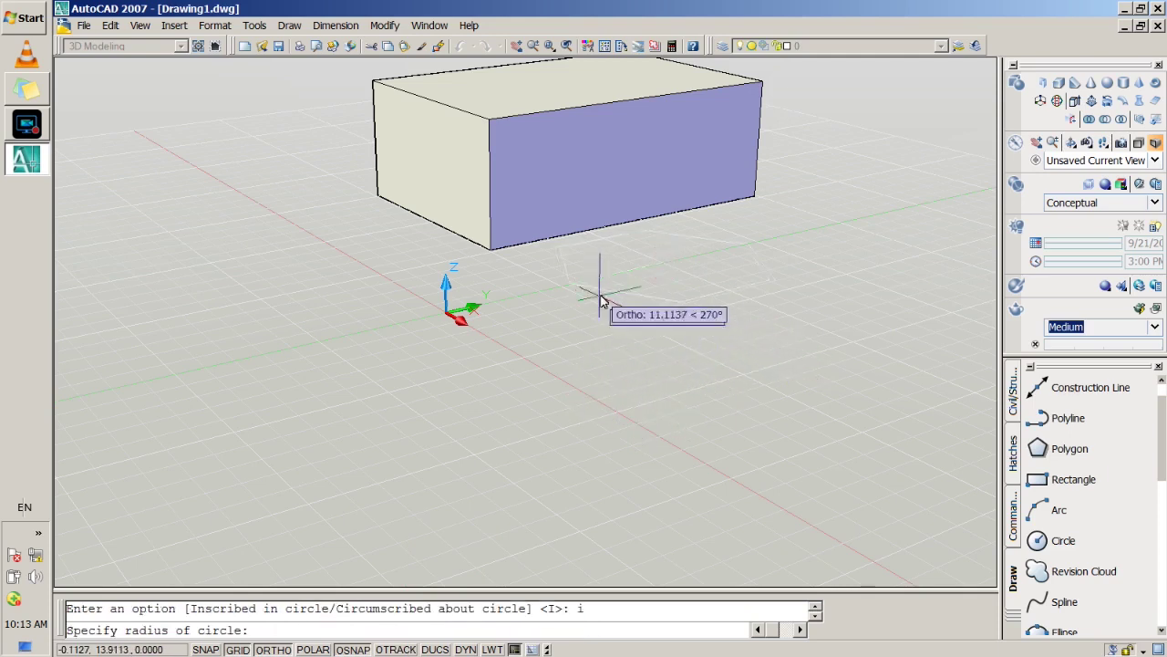
click(613, 271)
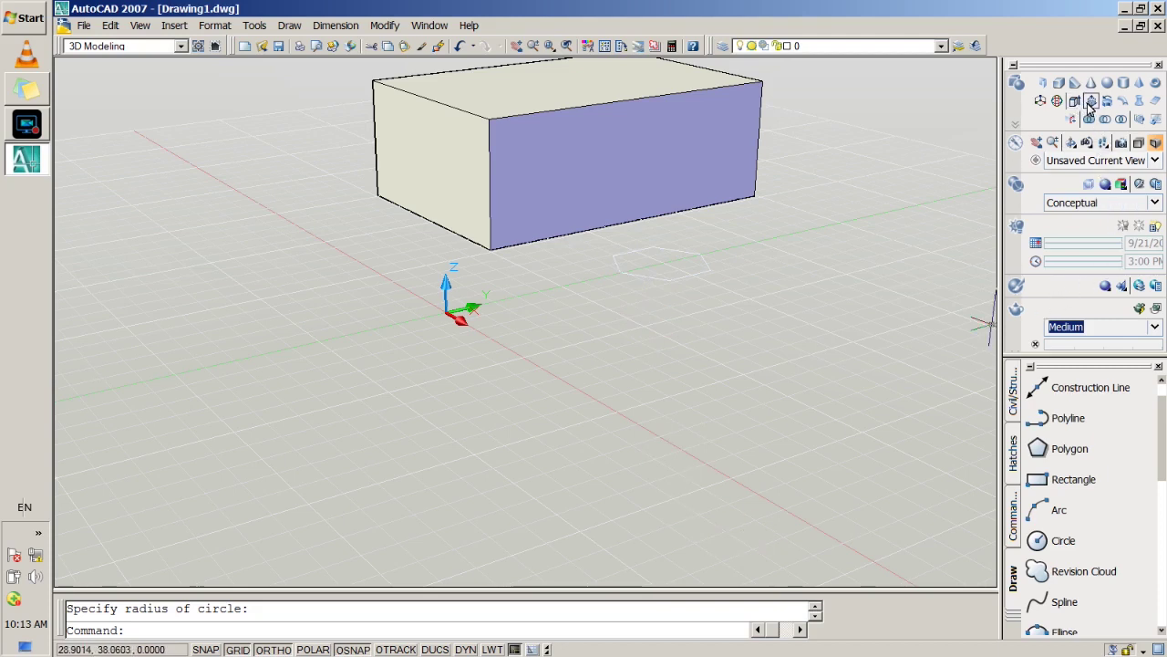
Presspull the hexagon upward into a short hexagonal prism.
click(1091, 101)
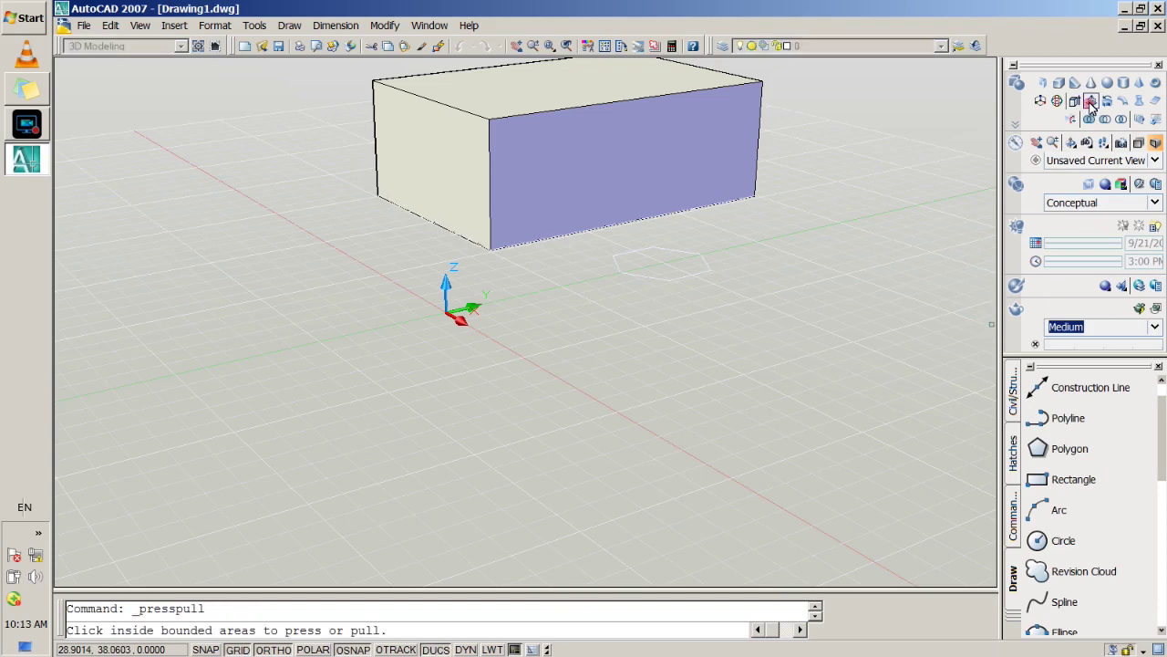
click(691, 275)
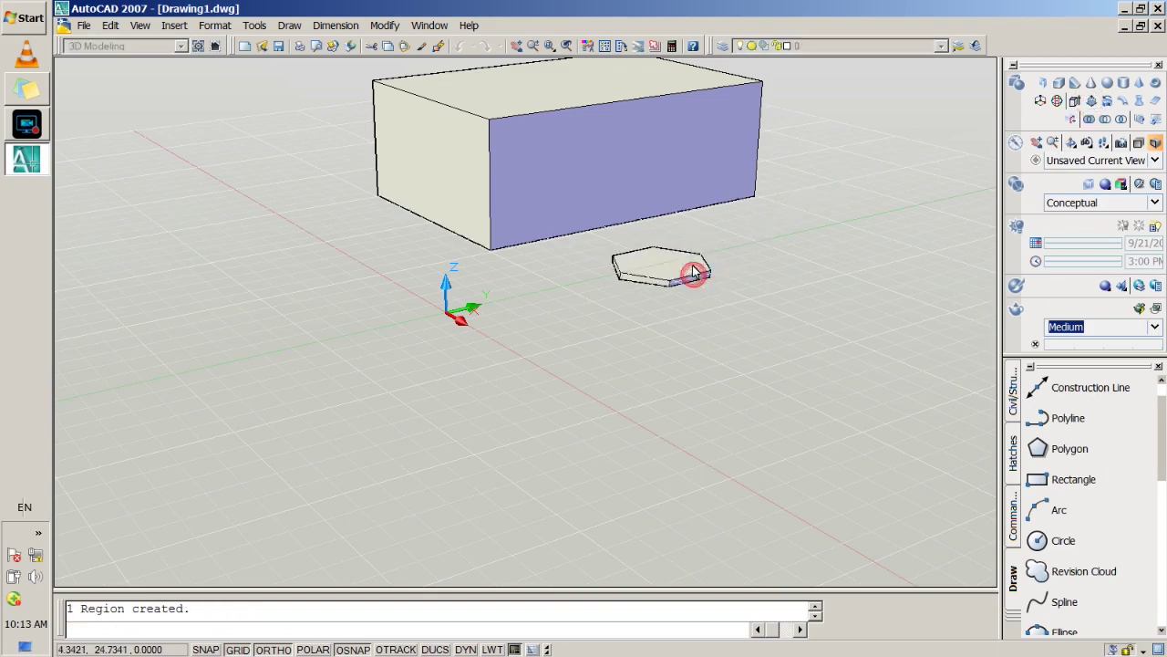
click(716, 82)
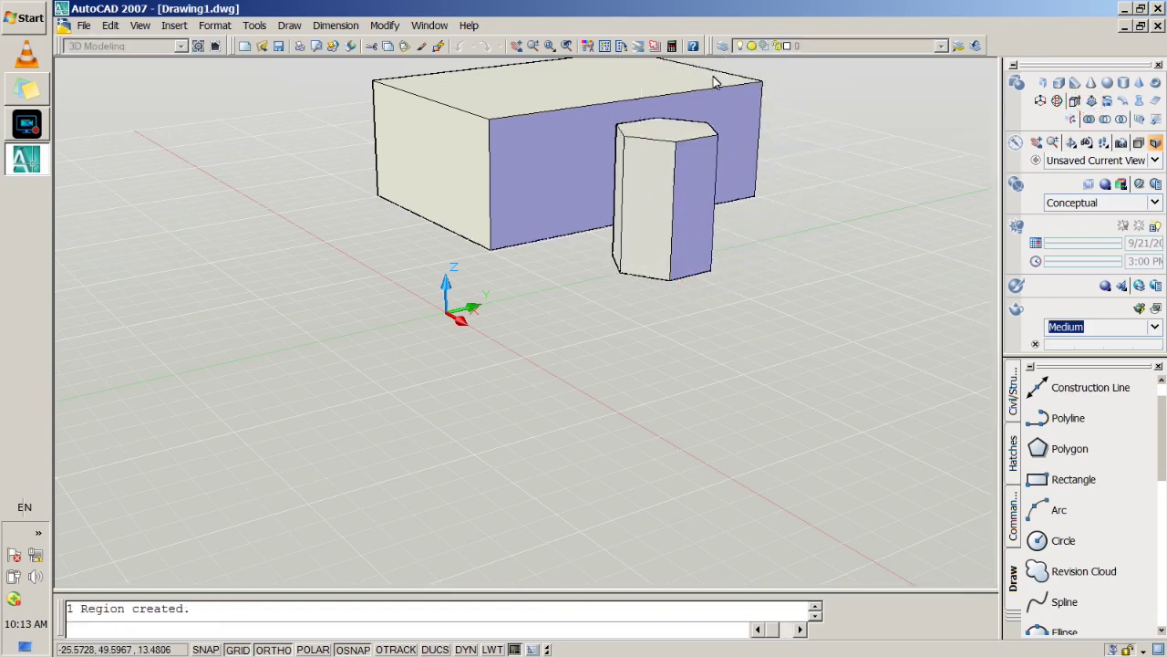
click(709, 92)
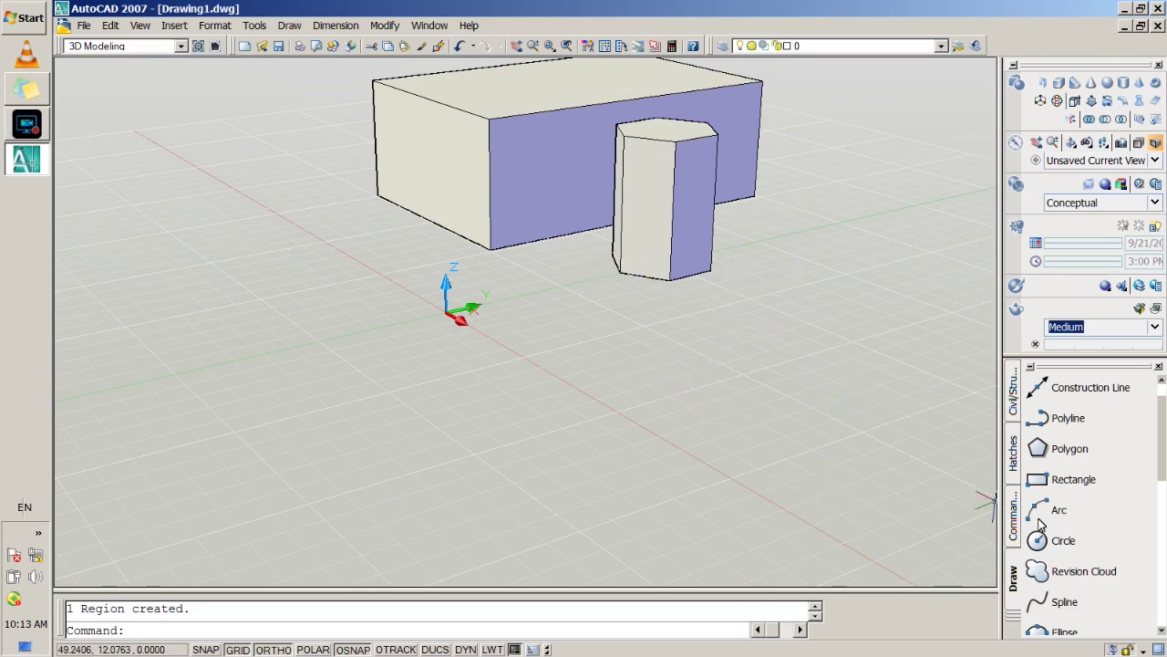
click(1061, 544)
click(752, 329)
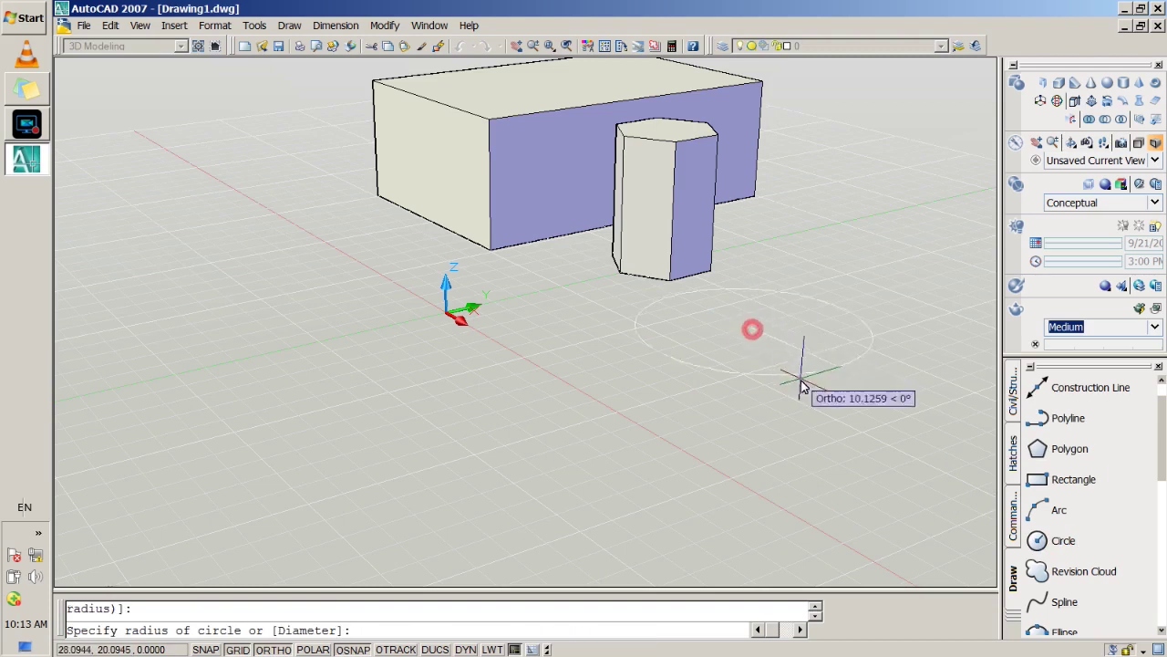
click(756, 356)
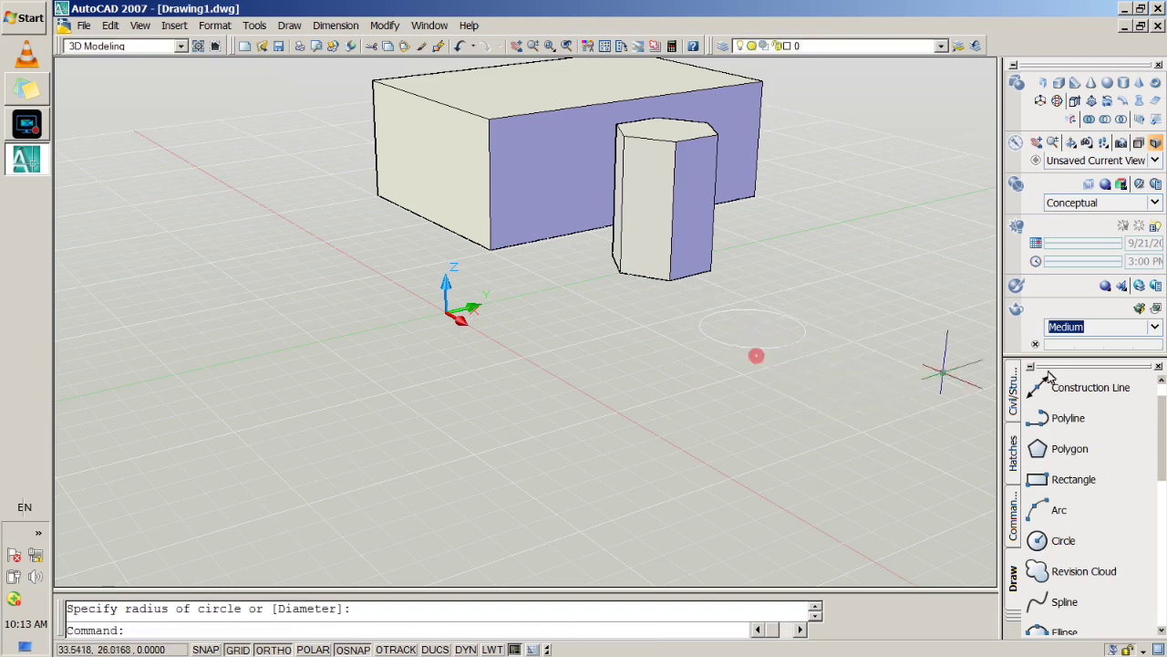
click(1074, 102)
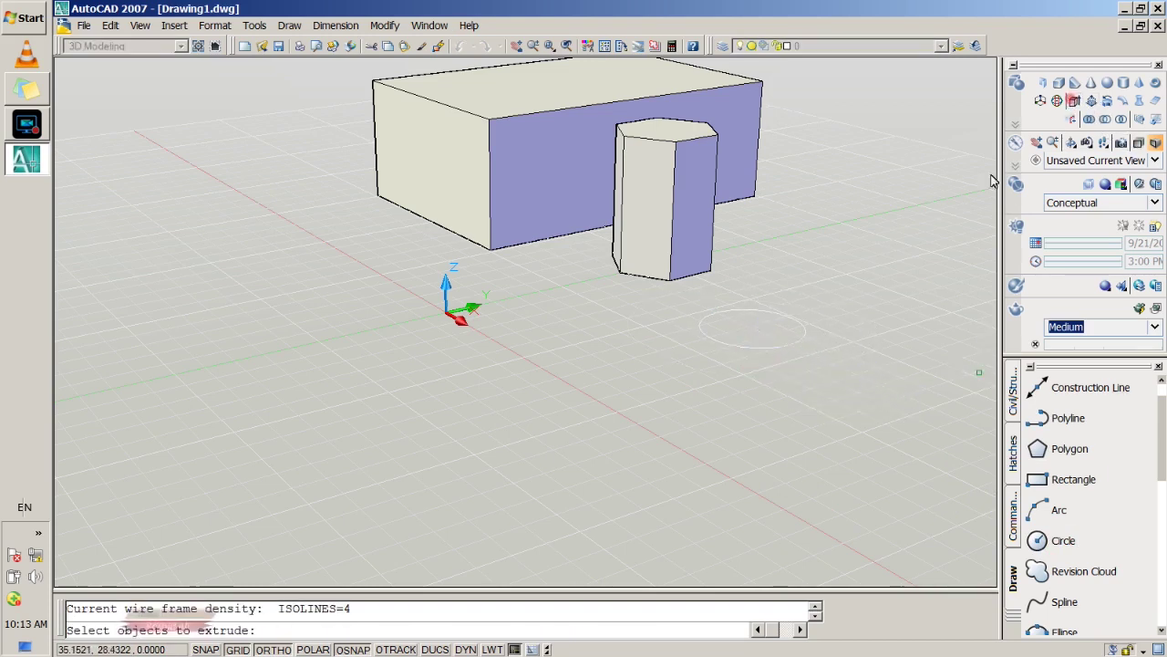
click(736, 348)
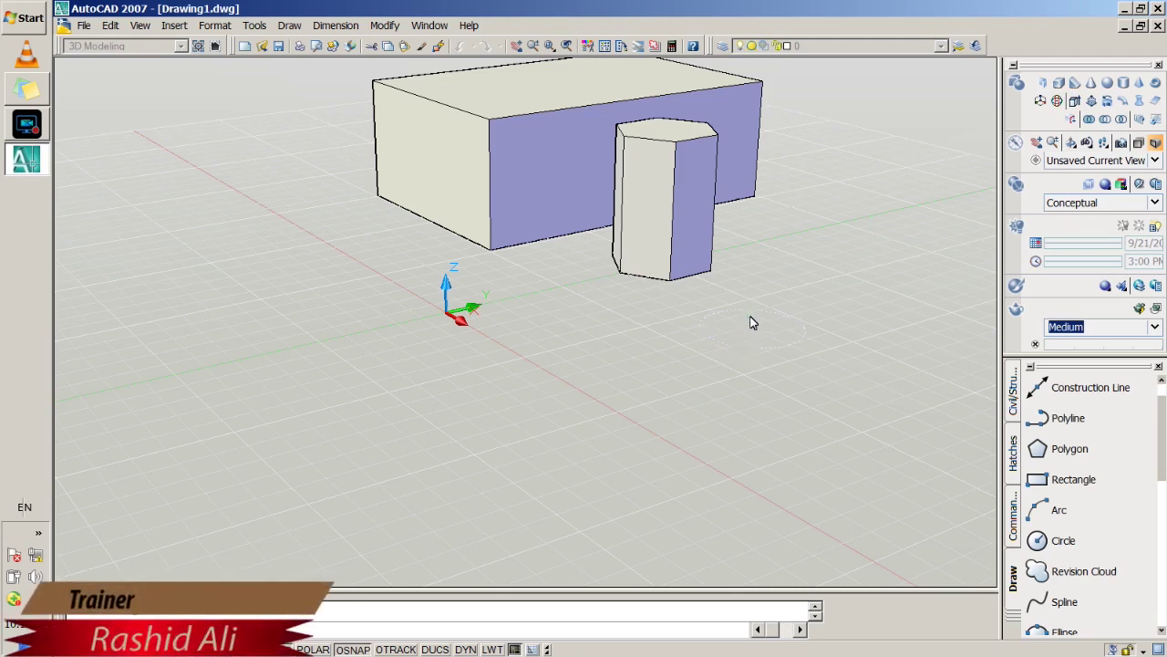
key(Return)
click(744, 140)
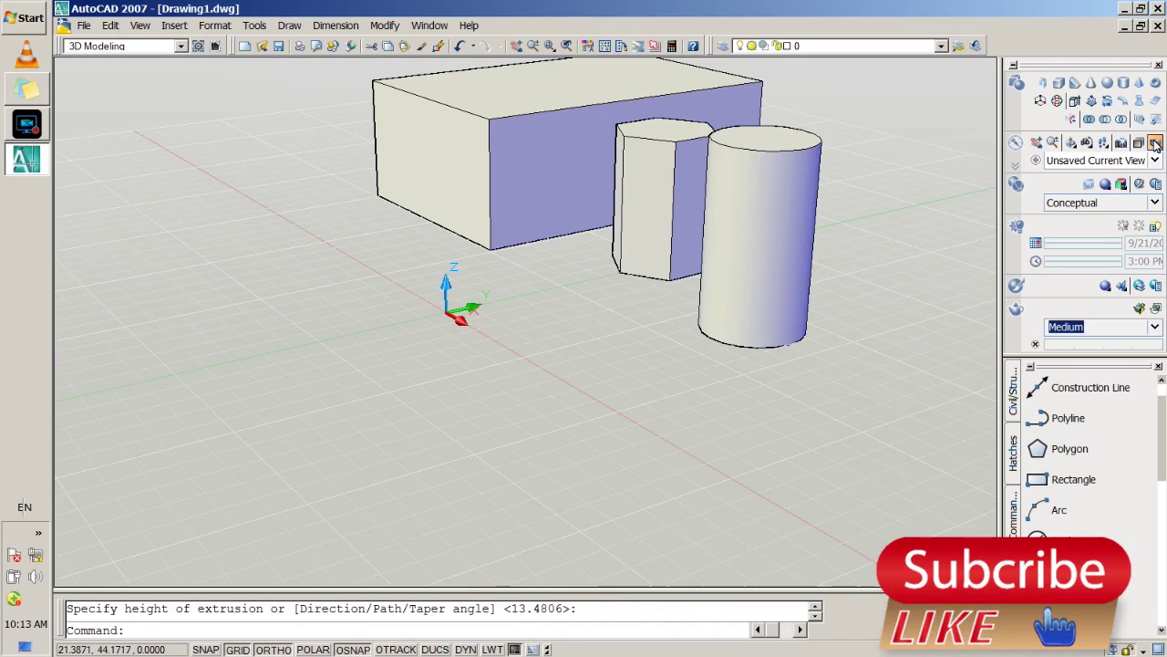
click(1140, 143)
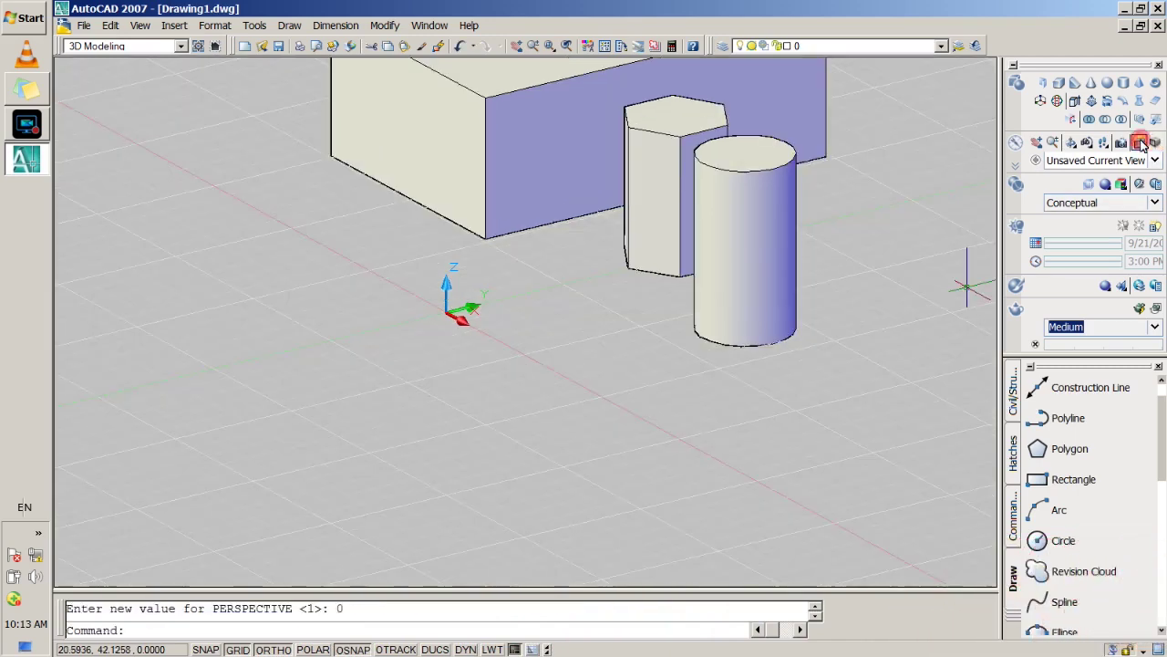
click(1146, 145)
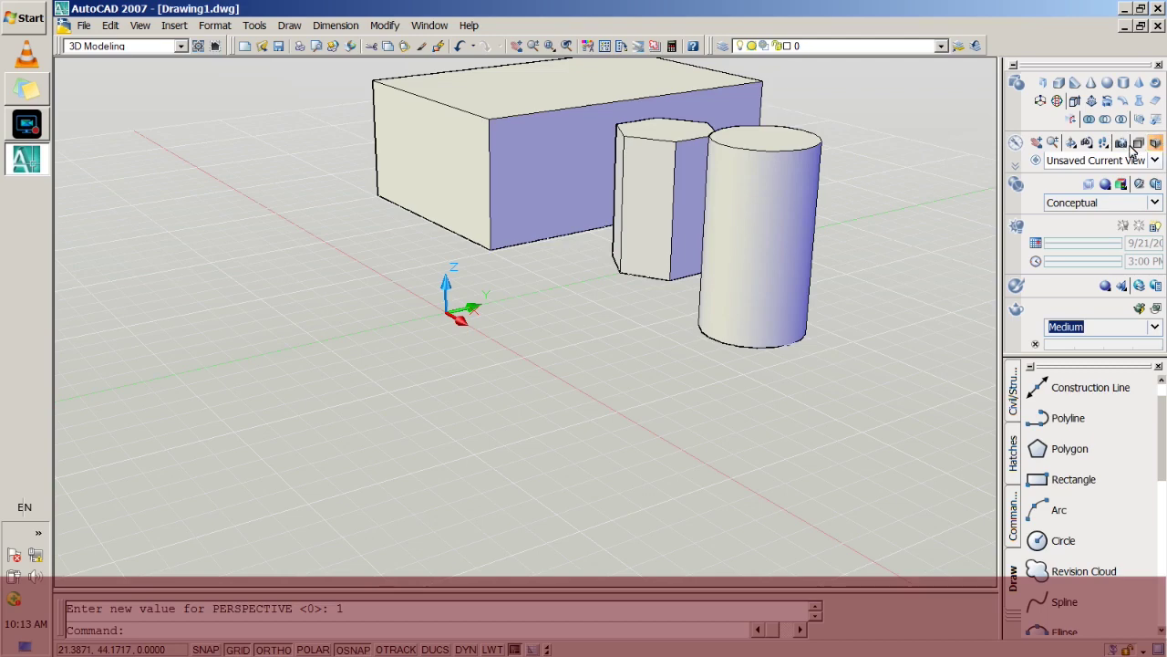
click(1140, 143)
click(1140, 143)
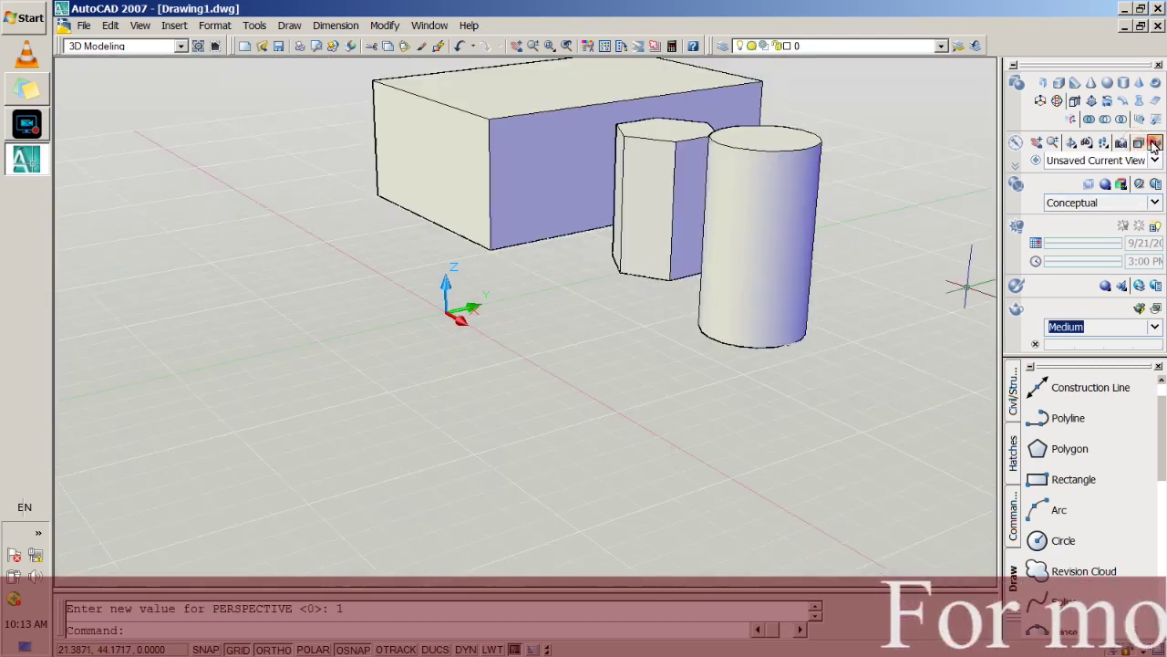
View the scene from the Top, Bottom, Front, Left and Back presets in turn.
click(1138, 160)
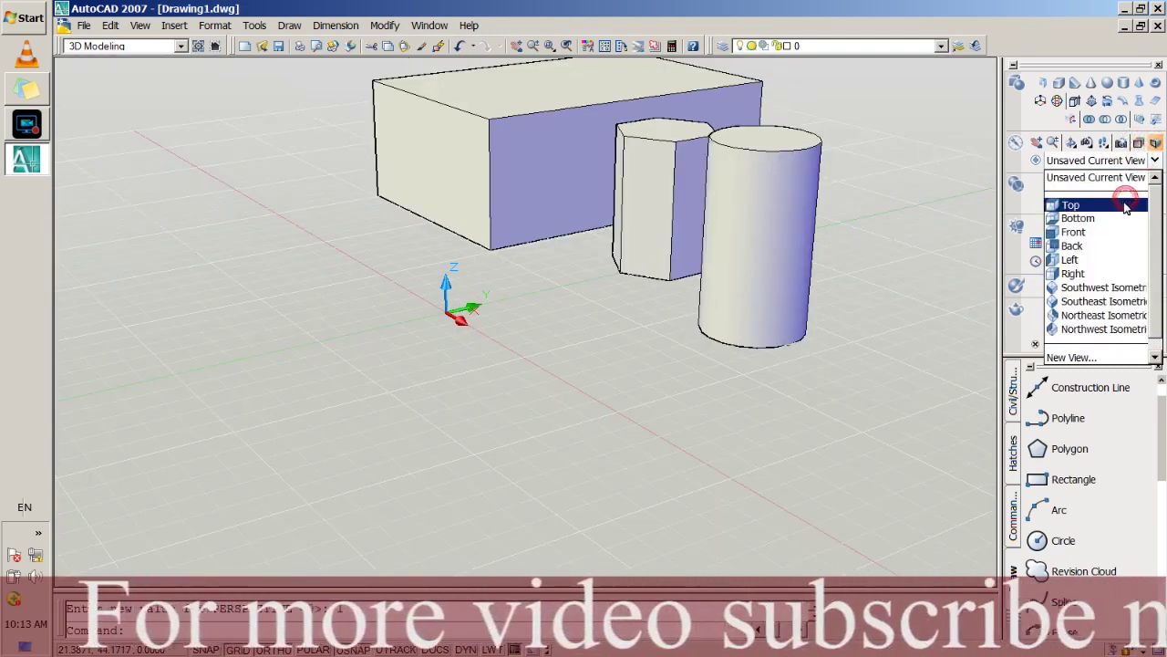
click(1123, 204)
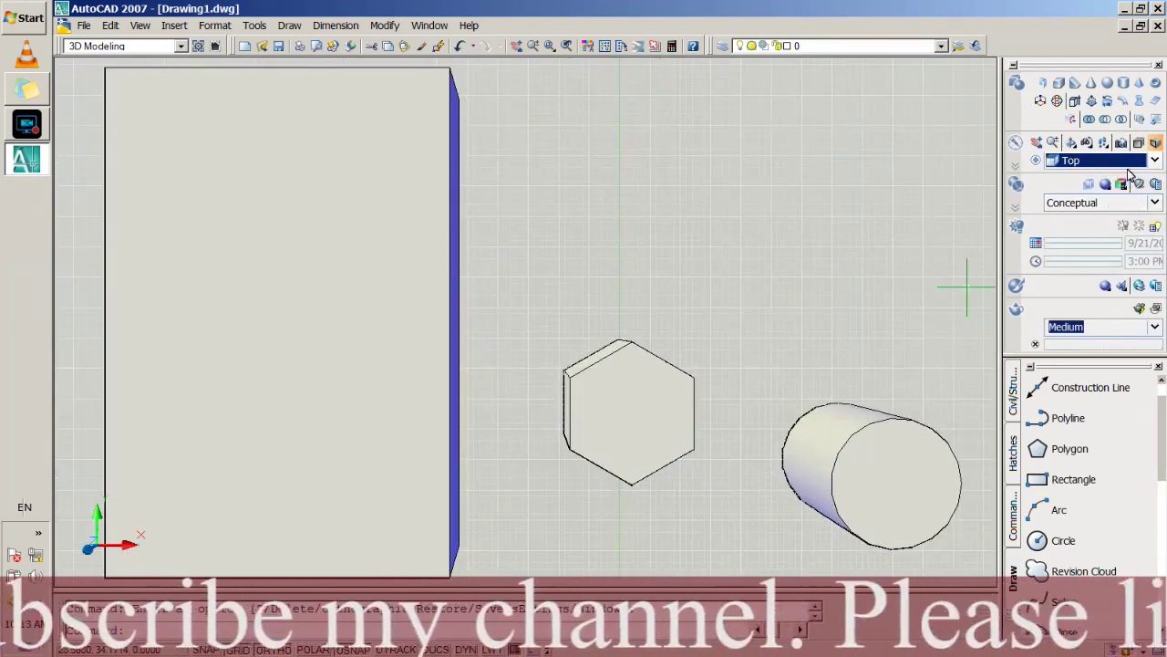
click(1129, 161)
click(1125, 204)
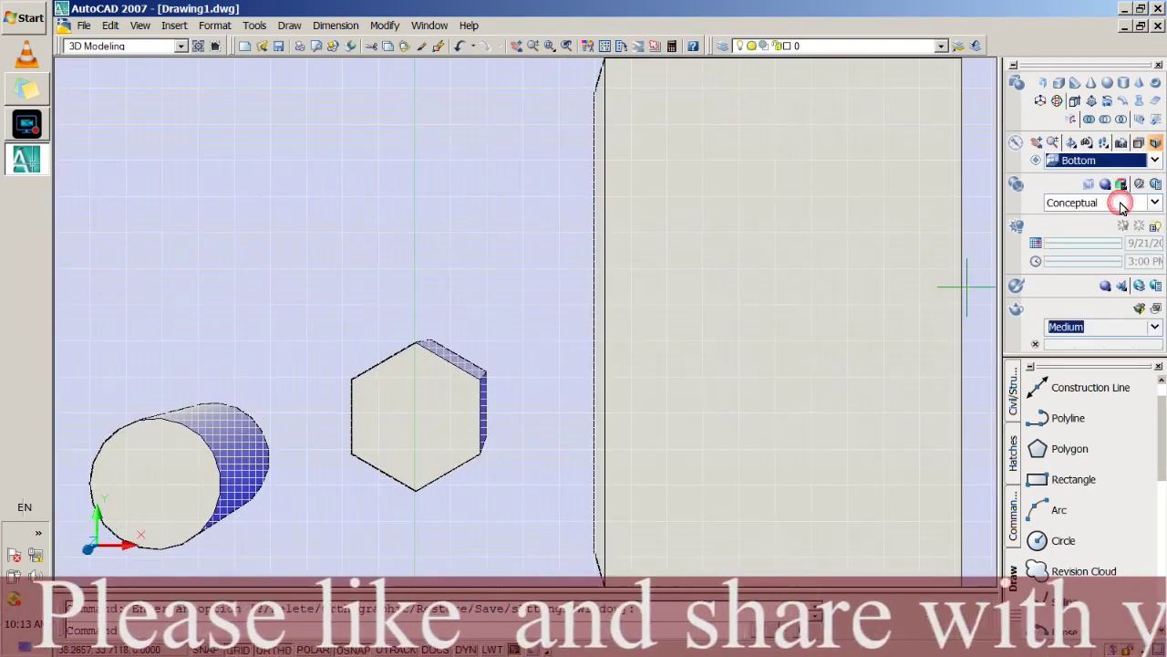
click(1121, 160)
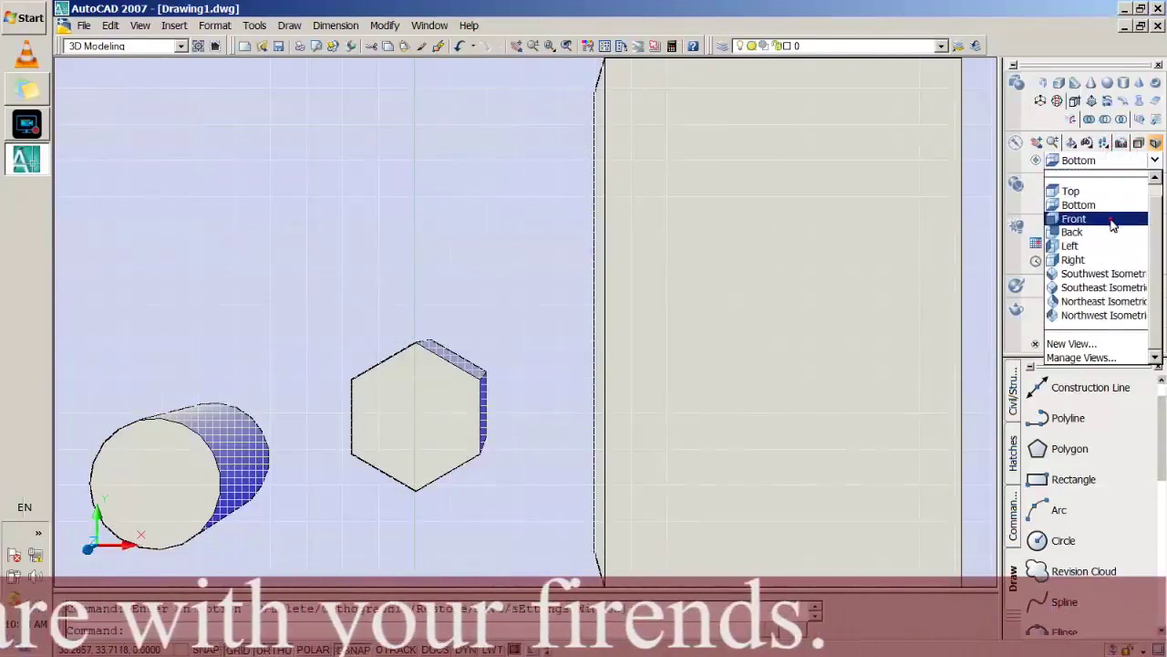
click(1115, 219)
click(1115, 161)
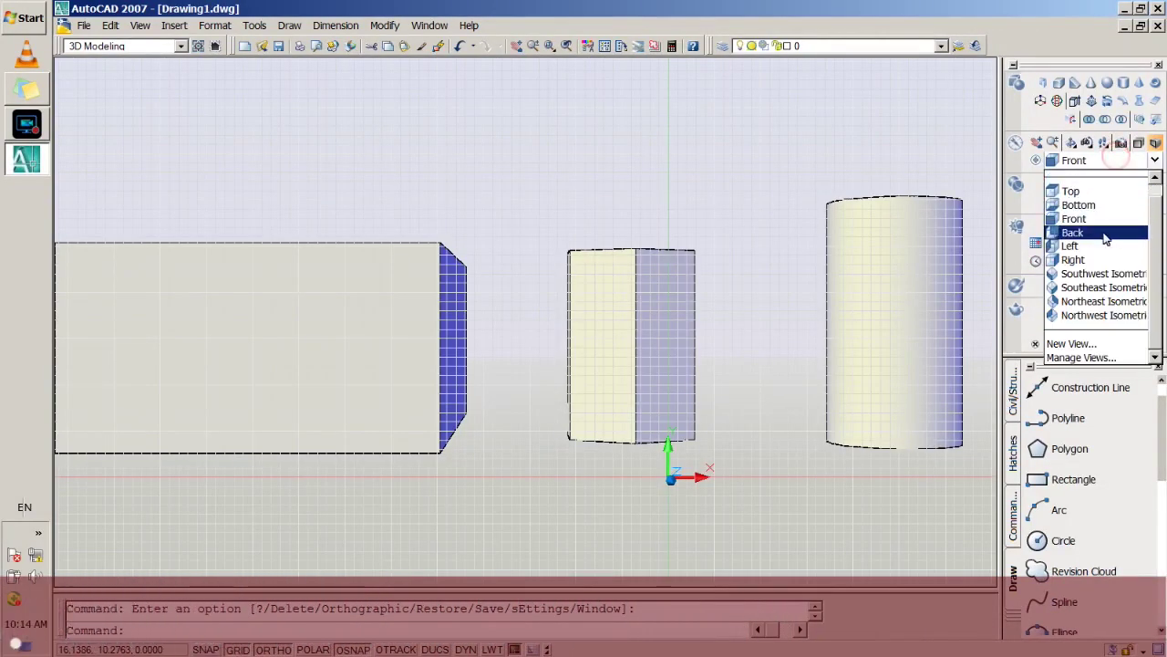
click(1102, 246)
click(1115, 160)
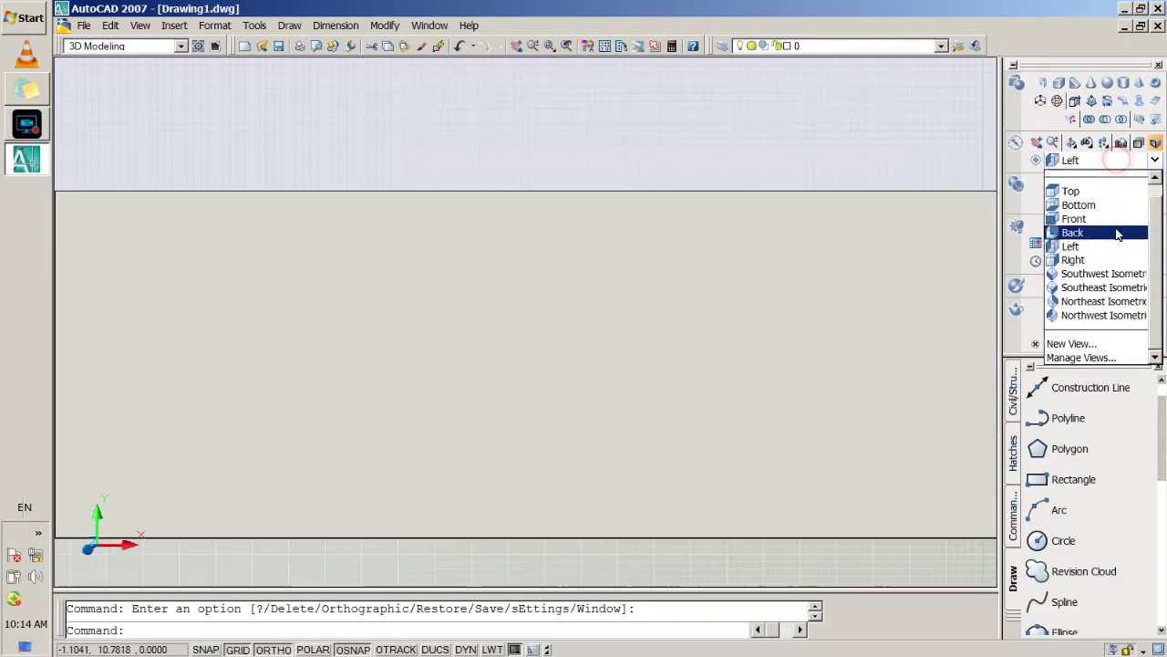
click(1114, 228)
Step through Southwest, Southeast and Northwest Isometric, ending on Northeast Isometric.
click(1116, 162)
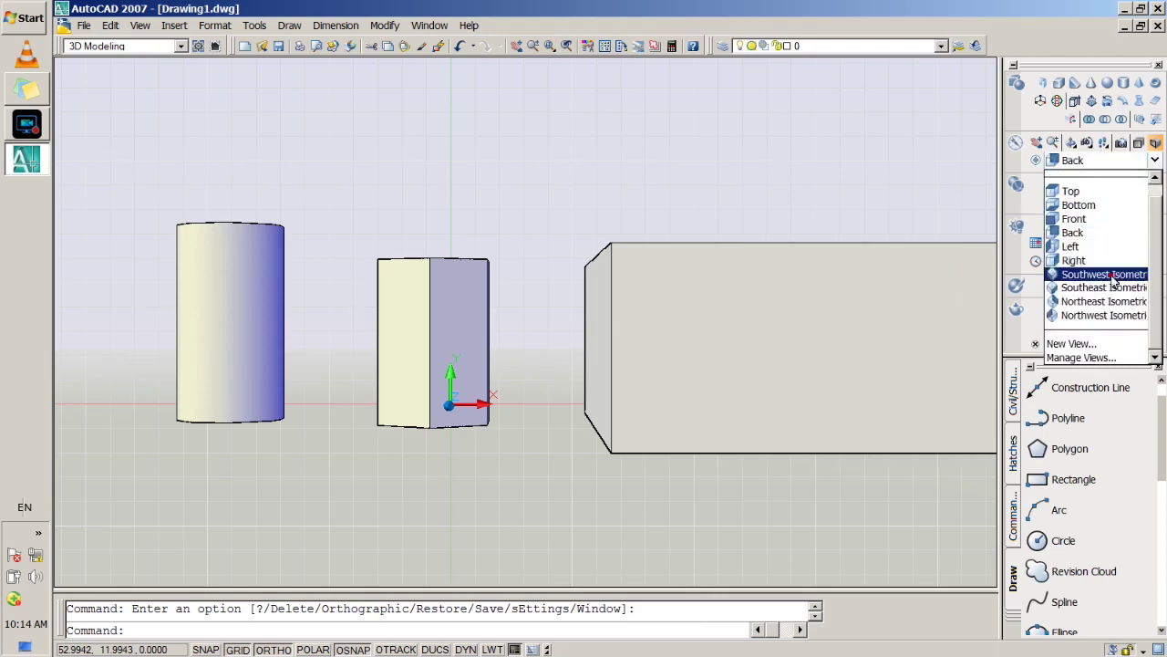
click(1115, 276)
click(1114, 169)
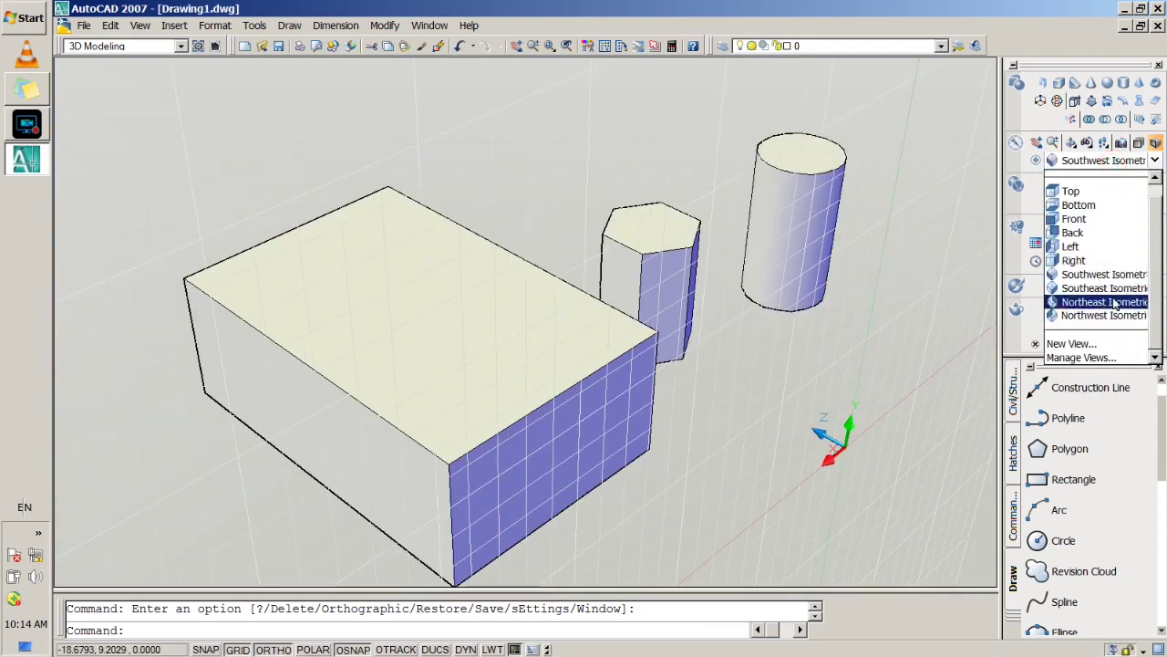
click(1114, 288)
click(1118, 164)
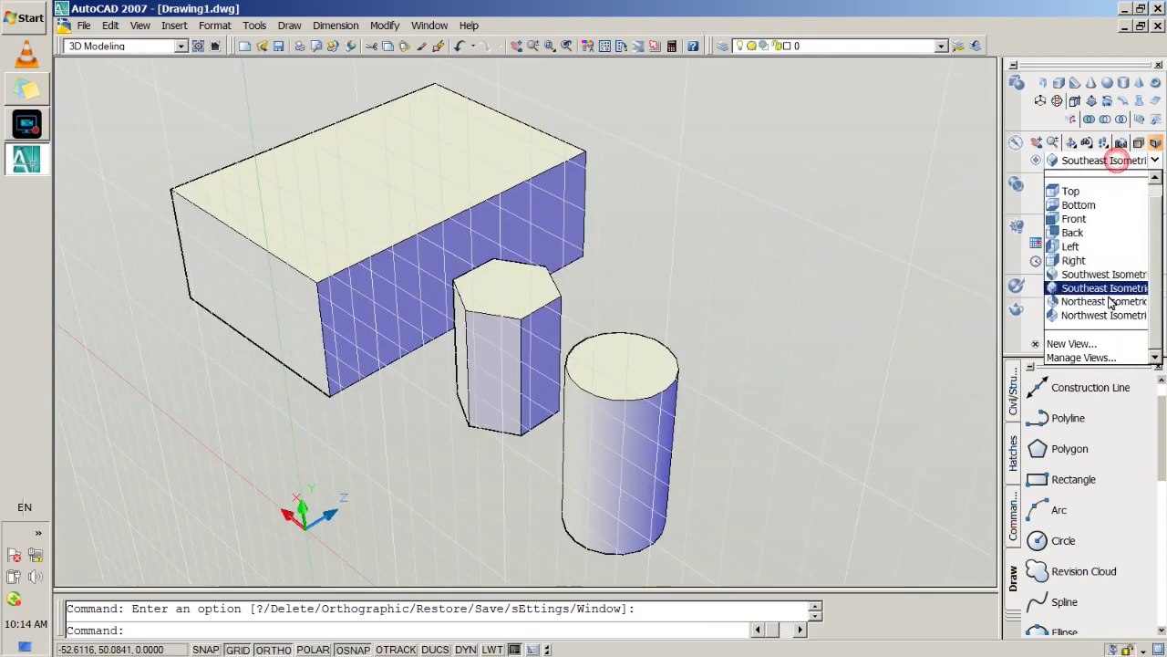
click(1109, 316)
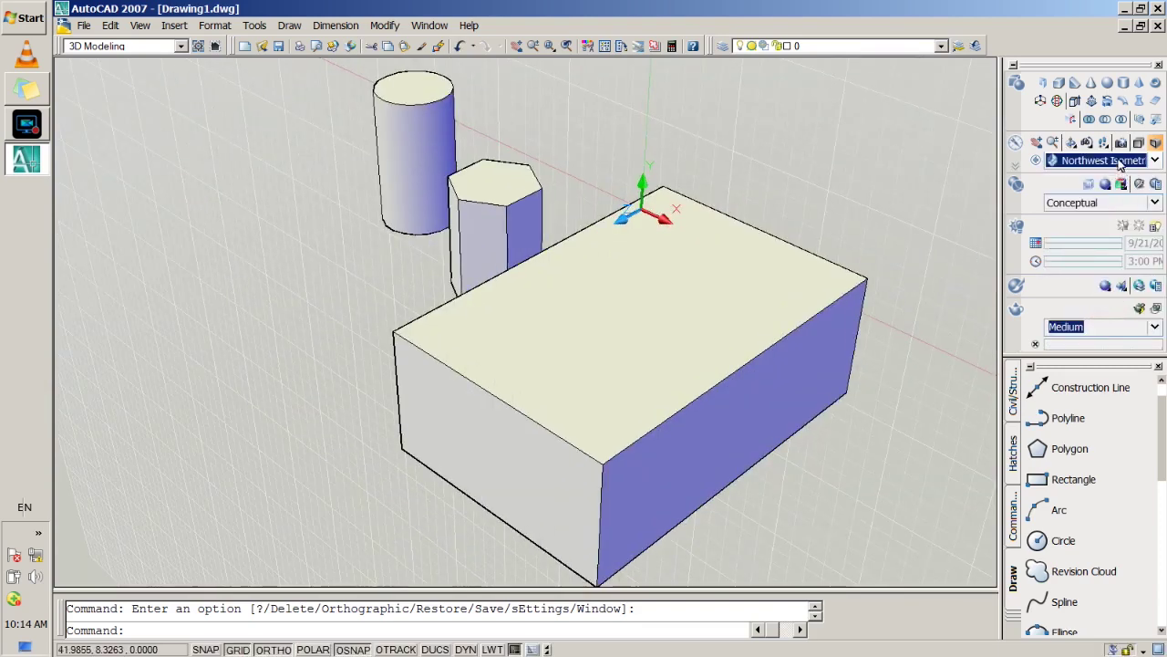
click(1120, 164)
click(1101, 304)
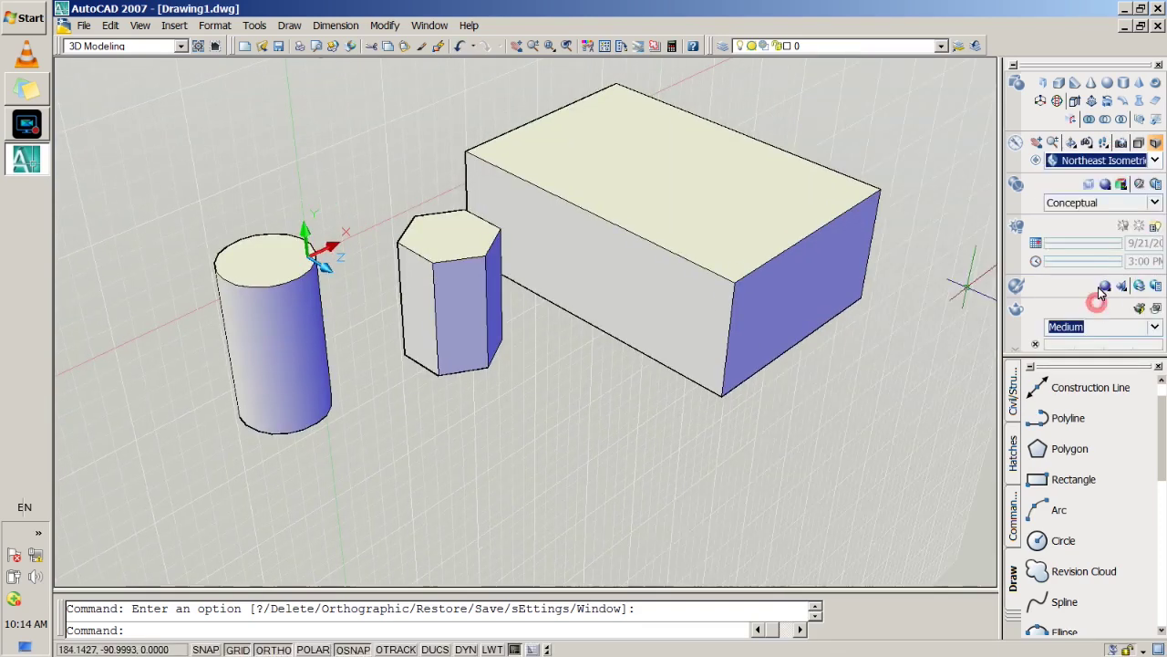
Toggle perspective off and on, orbit to a new angle, and turn the grid off.
click(1140, 144)
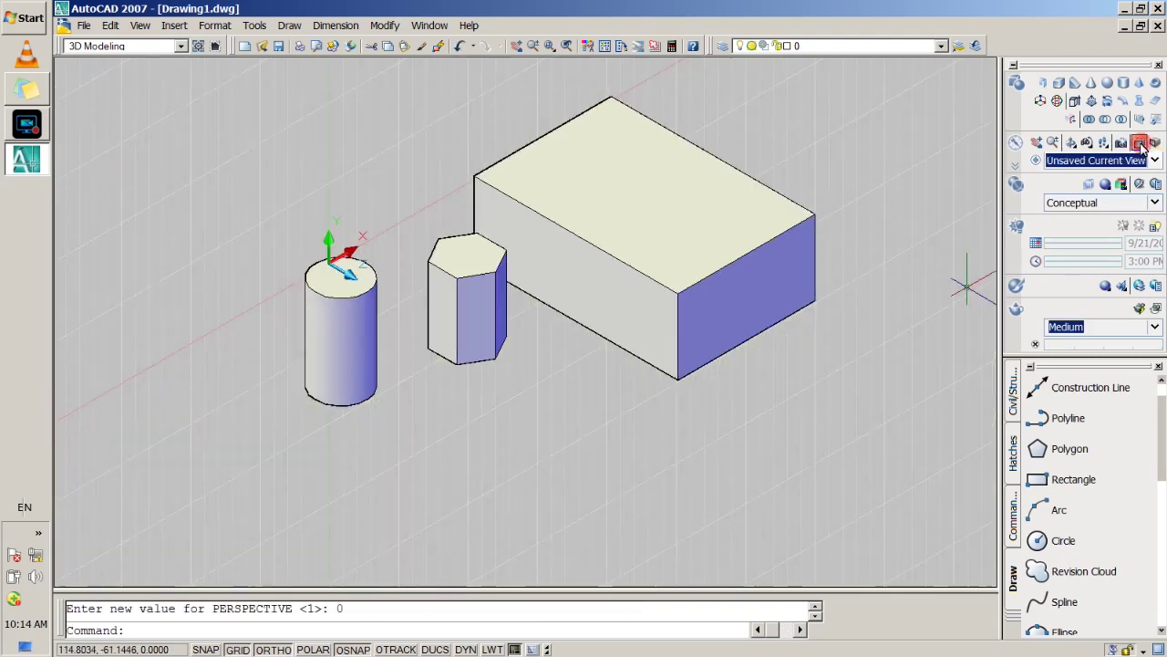
click(1156, 144)
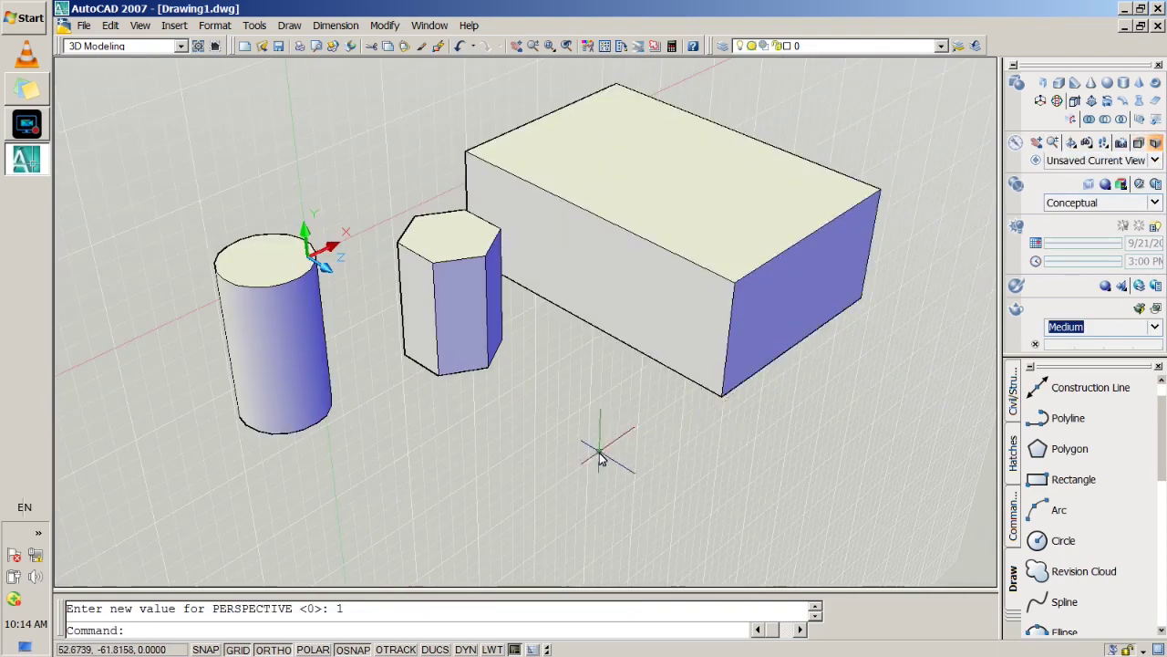
shift+middle_drag(599, 456, 487, 505)
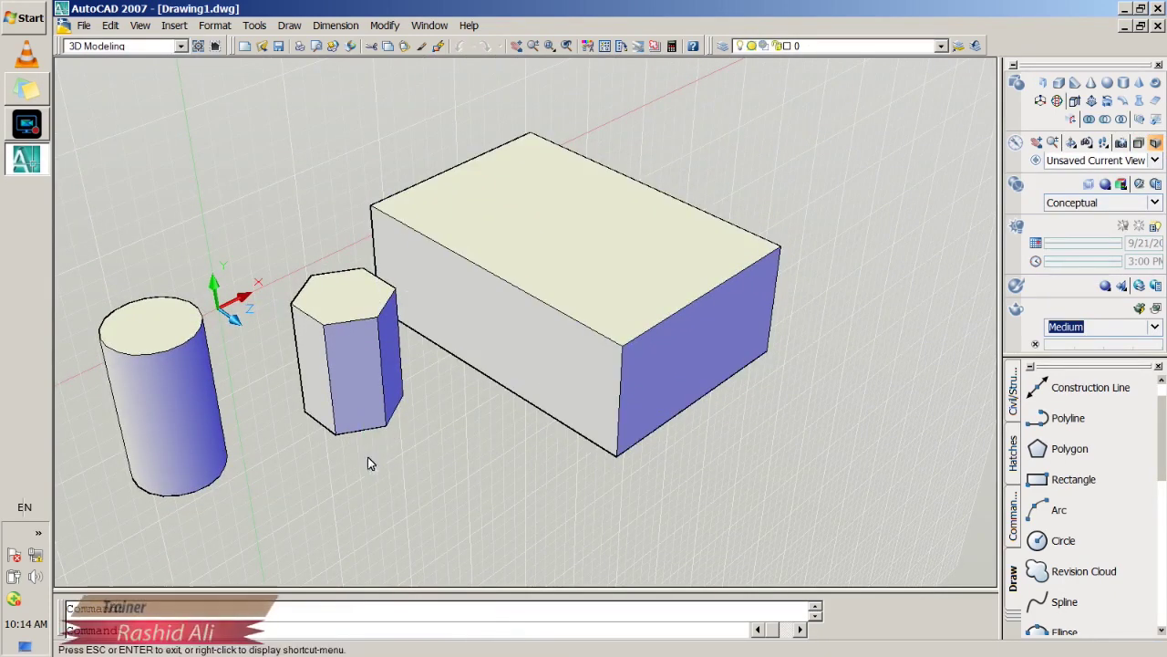
mouse_move(368, 456)
shift+middle_down()
mouse_move(491, 376)
mouse_move(404, 342)
shift+middle_up()
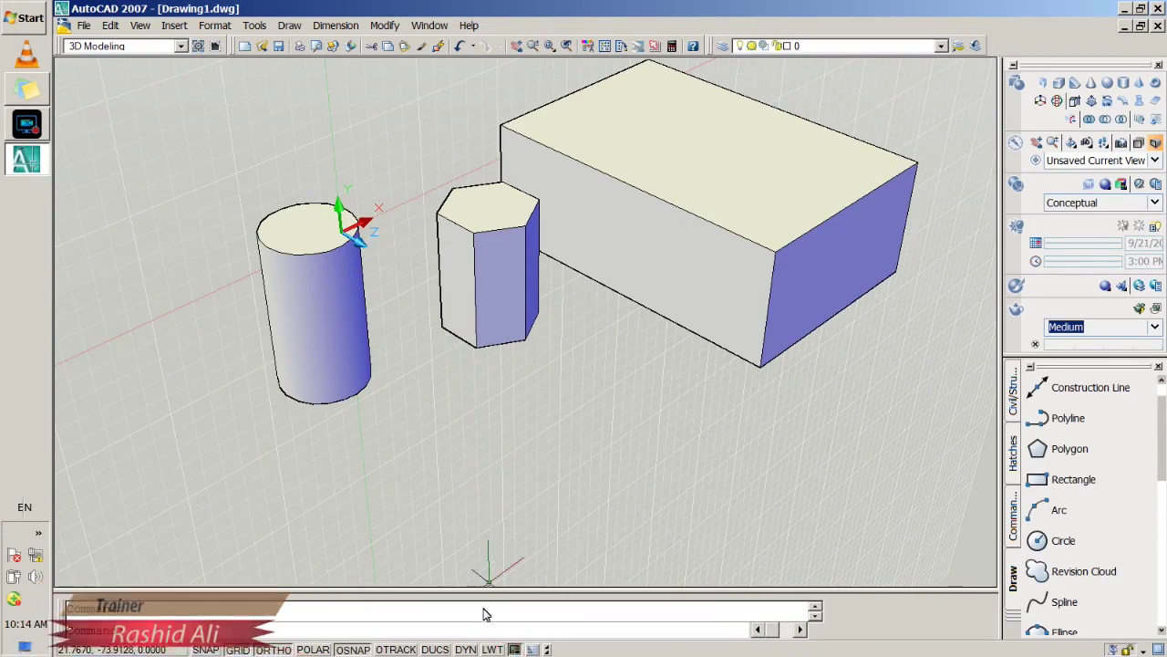
click(237, 649)
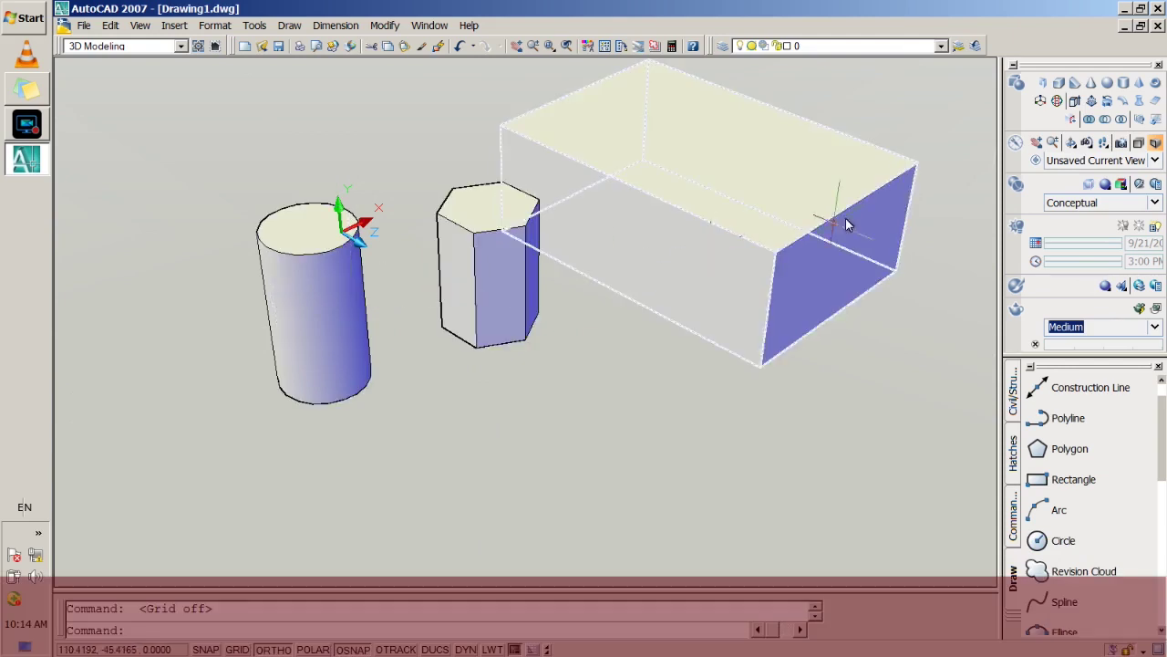
Rotate the upright cylinder with 3DROTATE about its bottom centre so it lies on its side.
click(1056, 101)
click(328, 276)
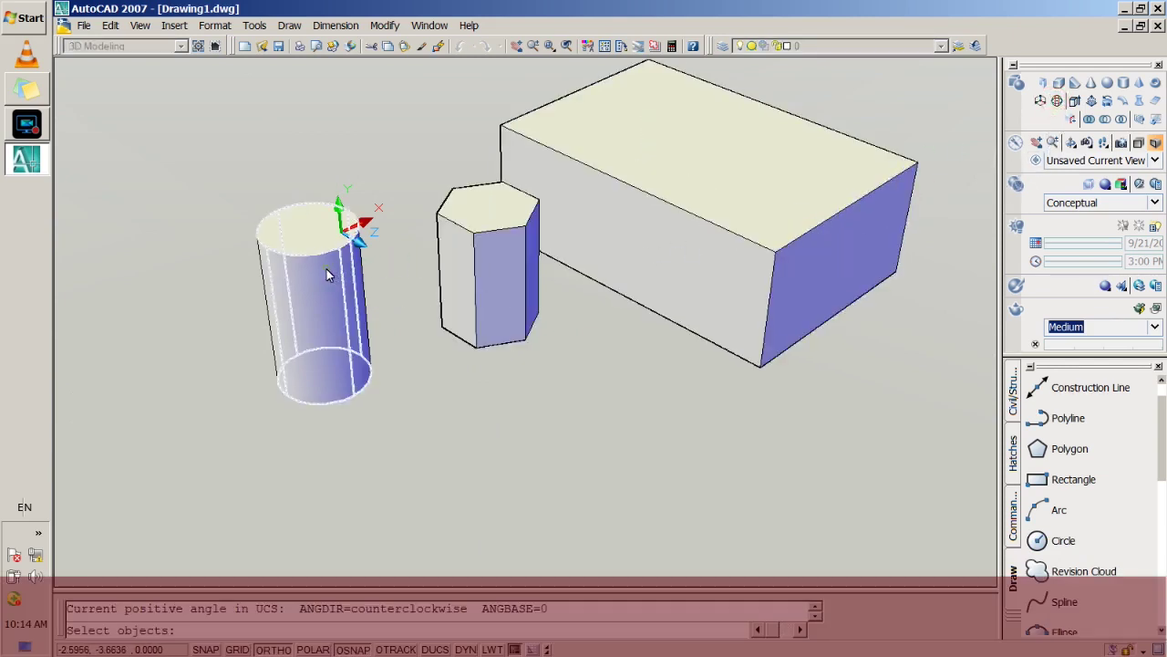
key(Return)
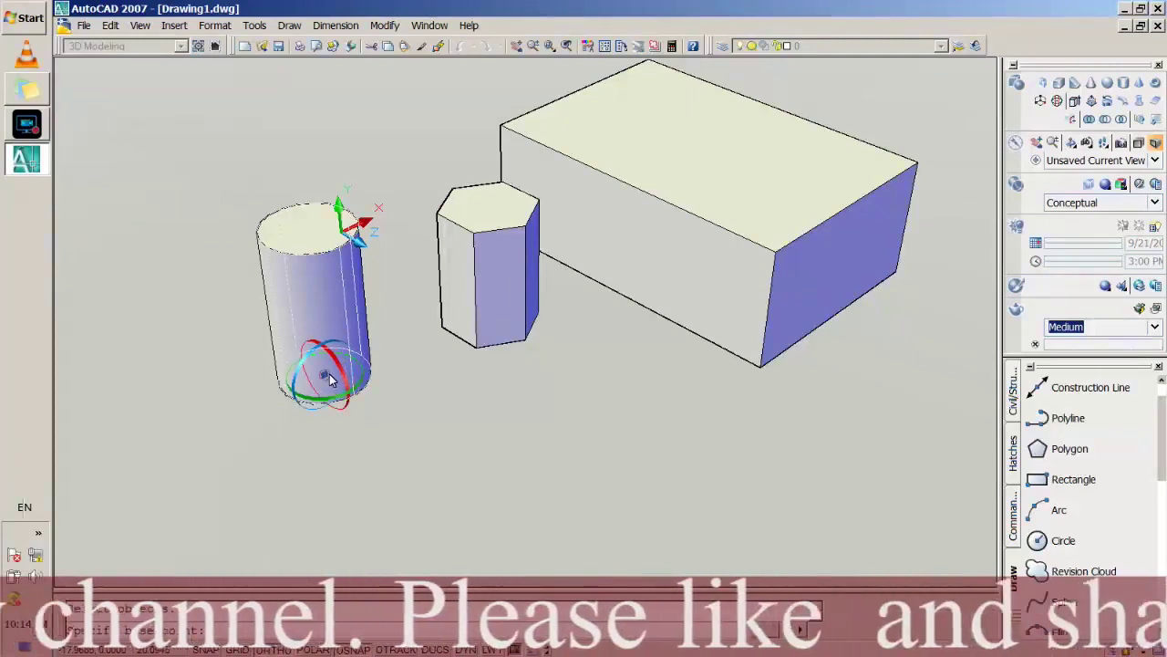
click(328, 377)
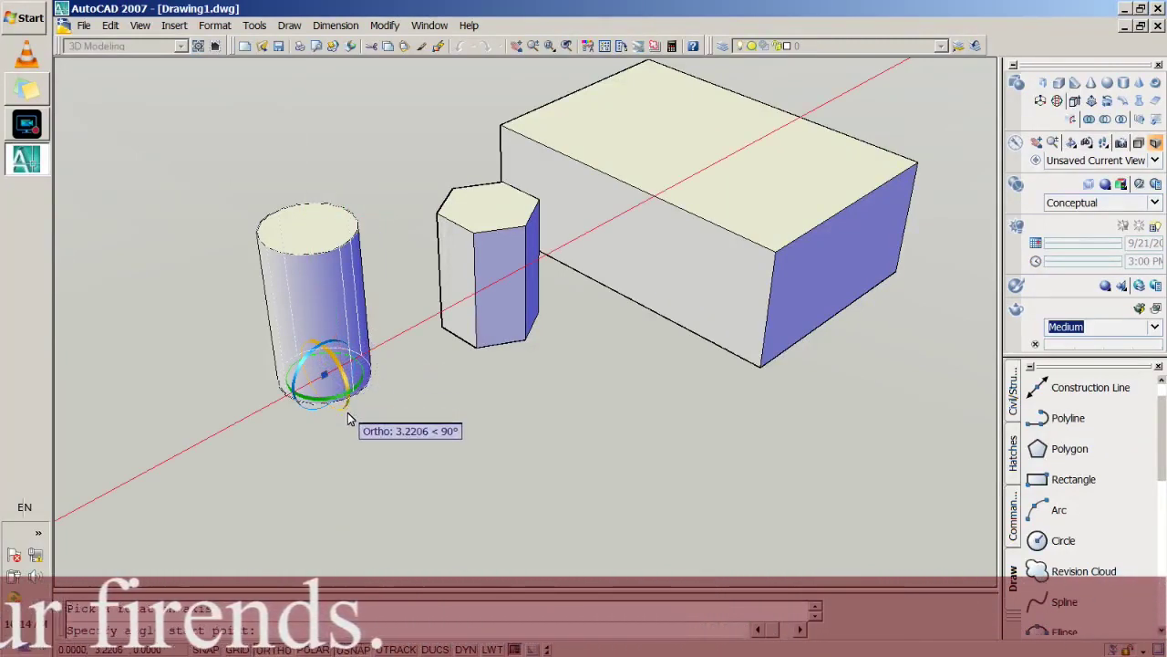
click(333, 351)
click(290, 328)
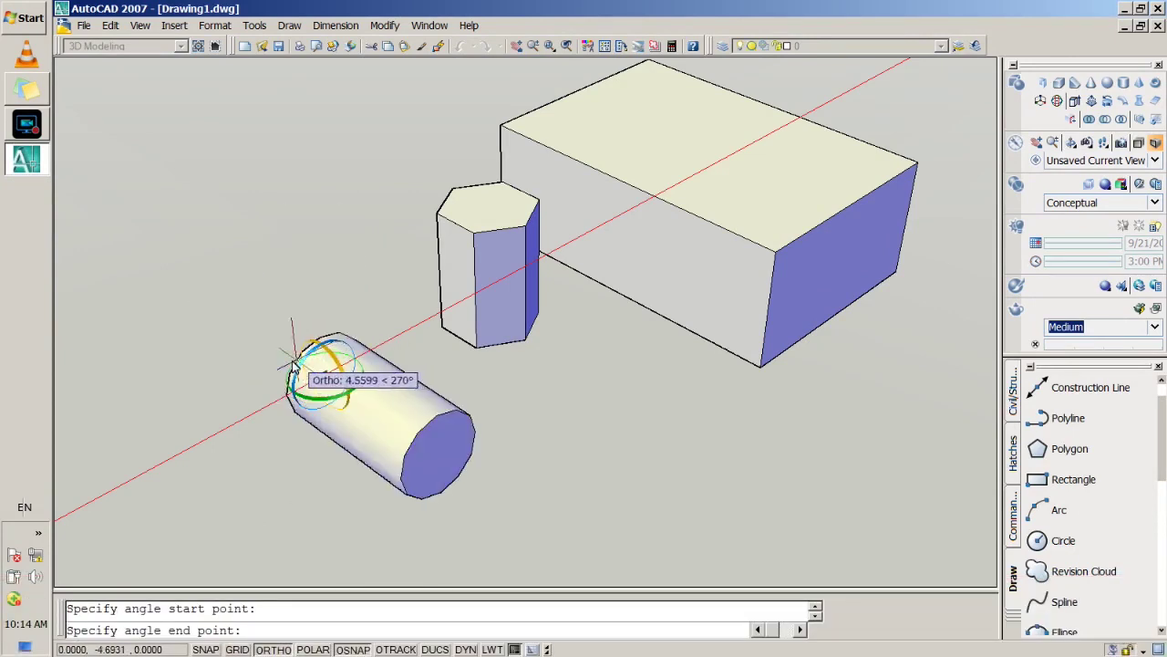
key(F8)
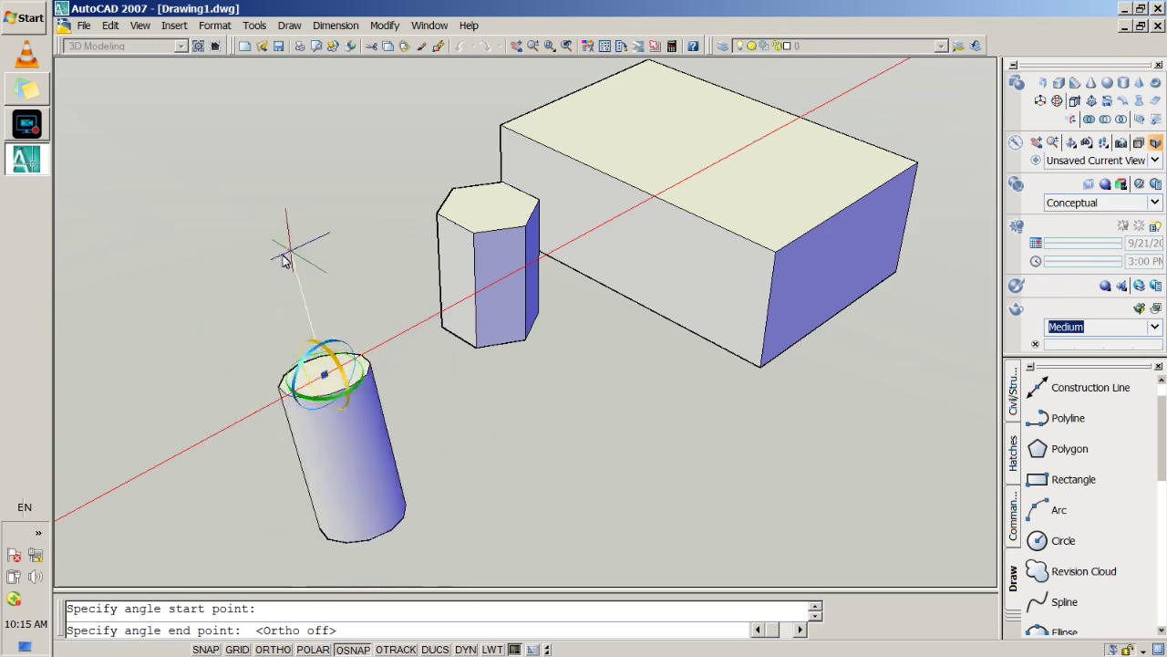
click(257, 345)
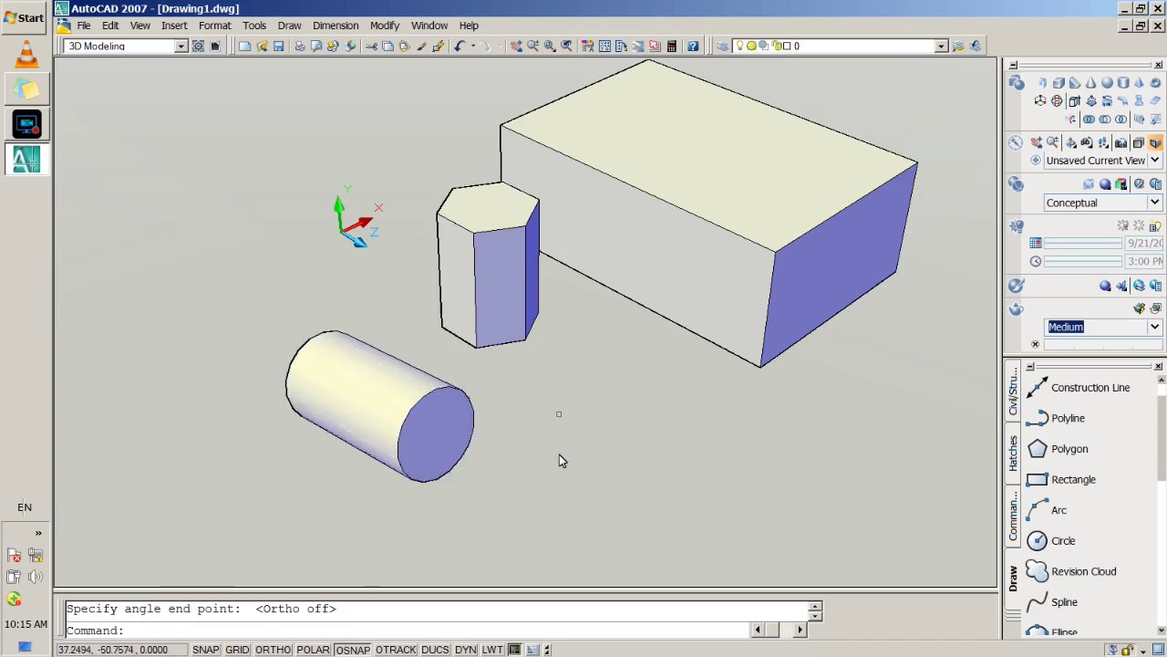
Rotate the large box with 3DROTATE about its bottom corner so it stands upright.
click(1057, 101)
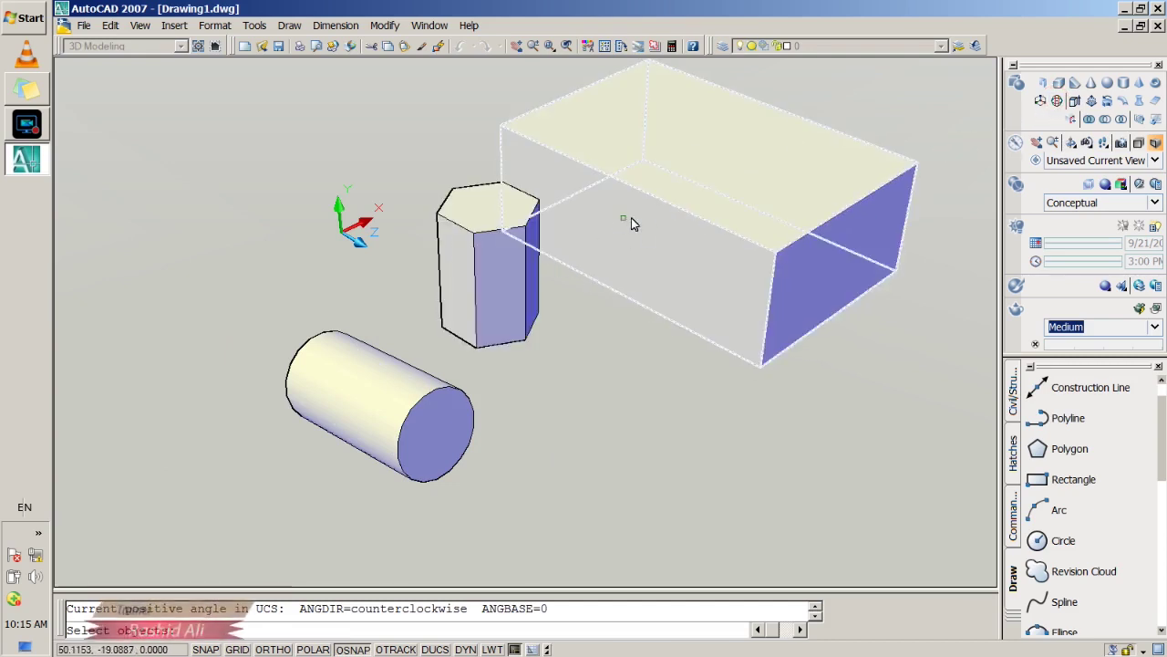
click(659, 210)
key(Return)
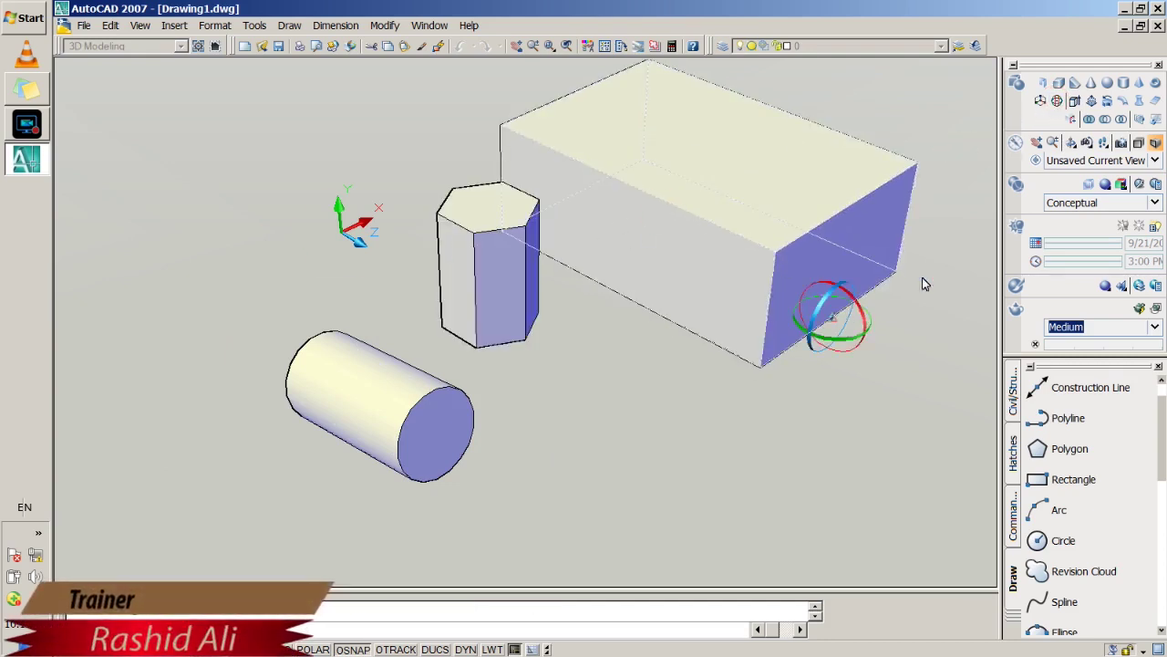
click(762, 363)
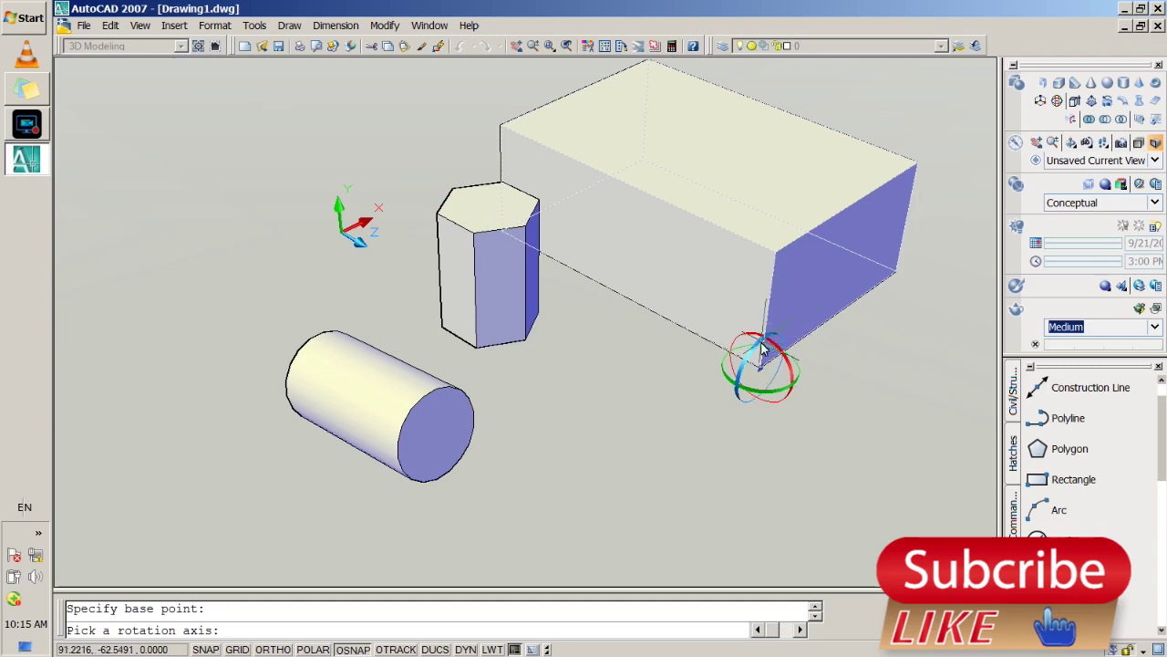
click(820, 316)
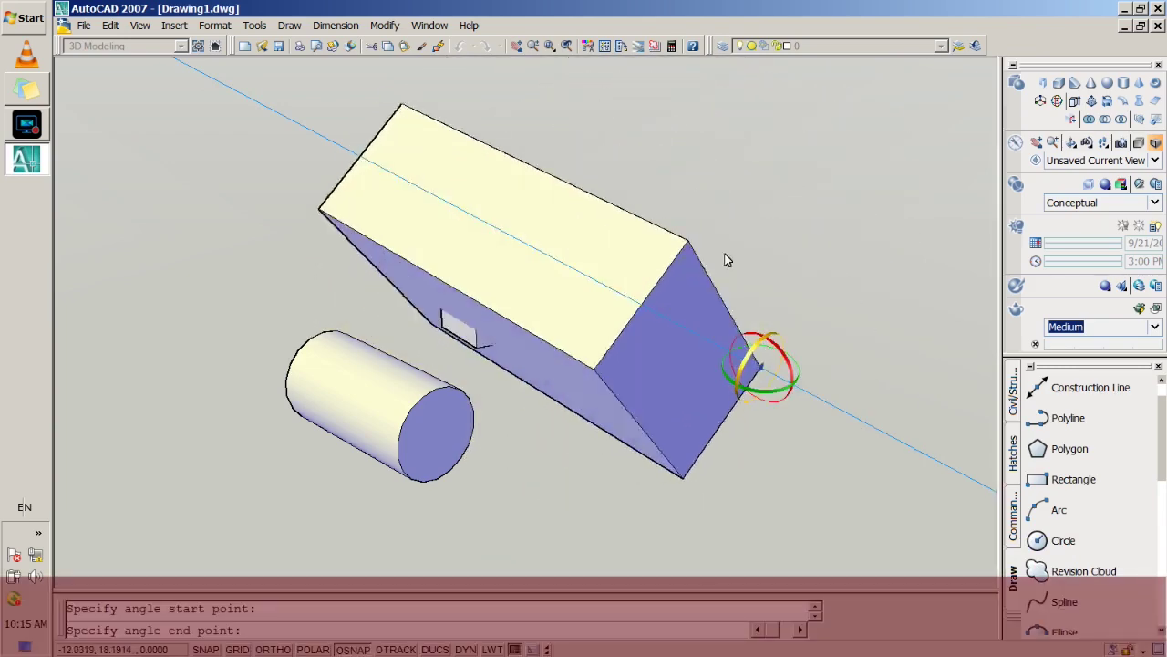
click(775, 245)
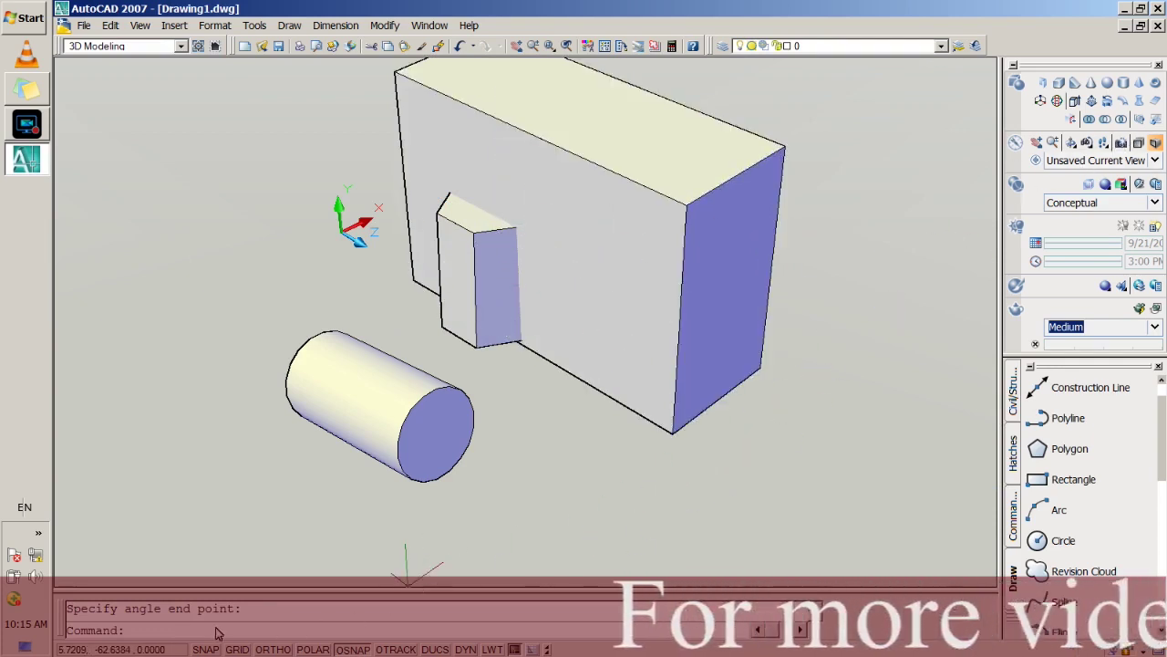
Move the hexagonal prism out of the box to an open spot on its right.
text(move)
key(Return)
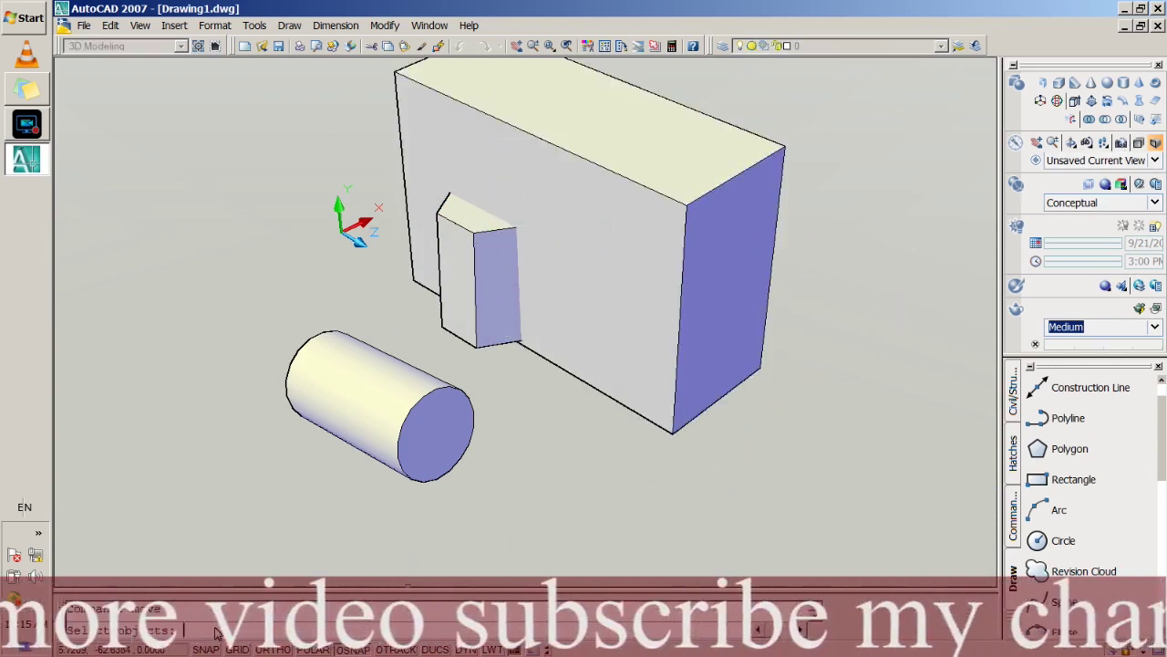
click(469, 319)
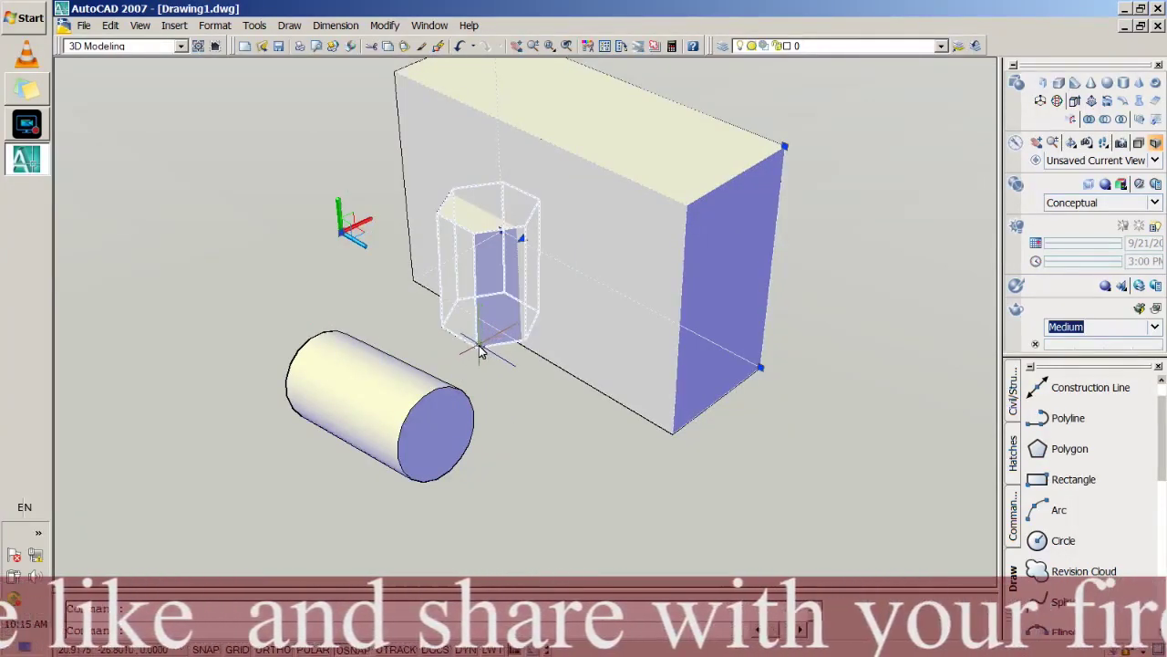
click(477, 345)
key(Return)
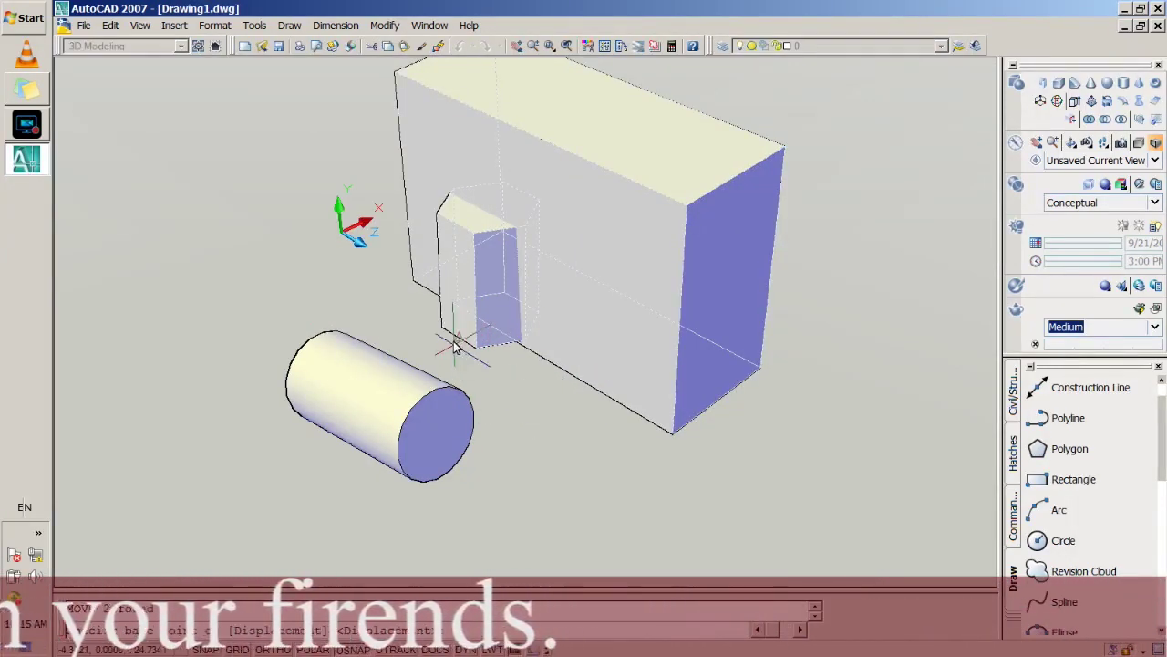
click(462, 352)
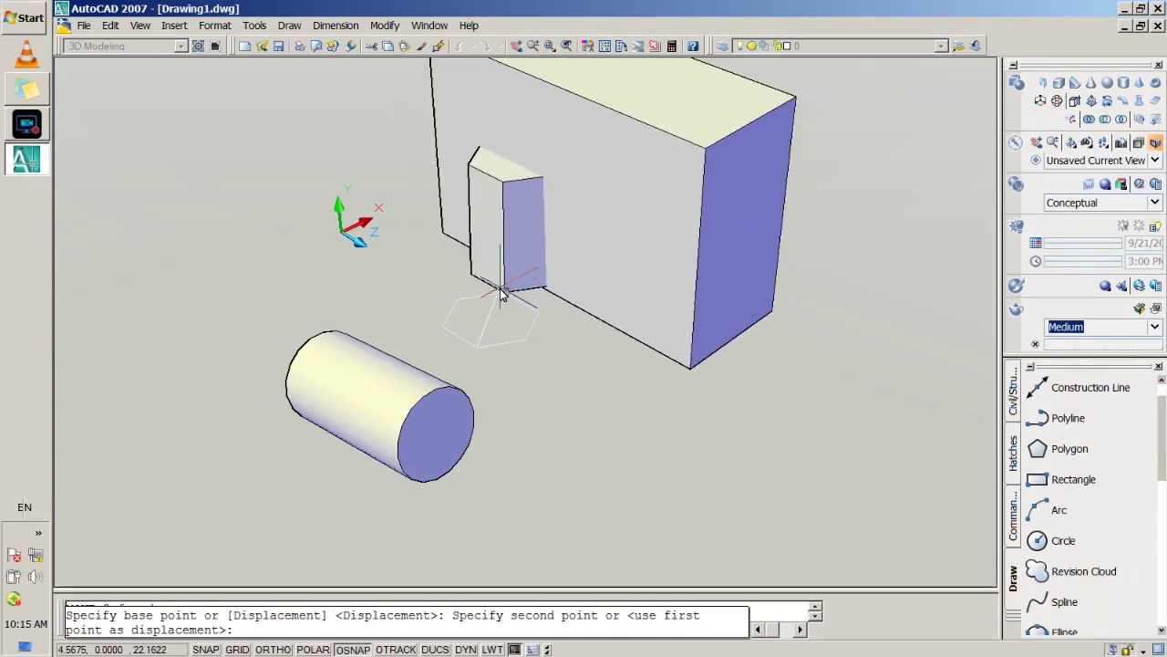
key(Escape)
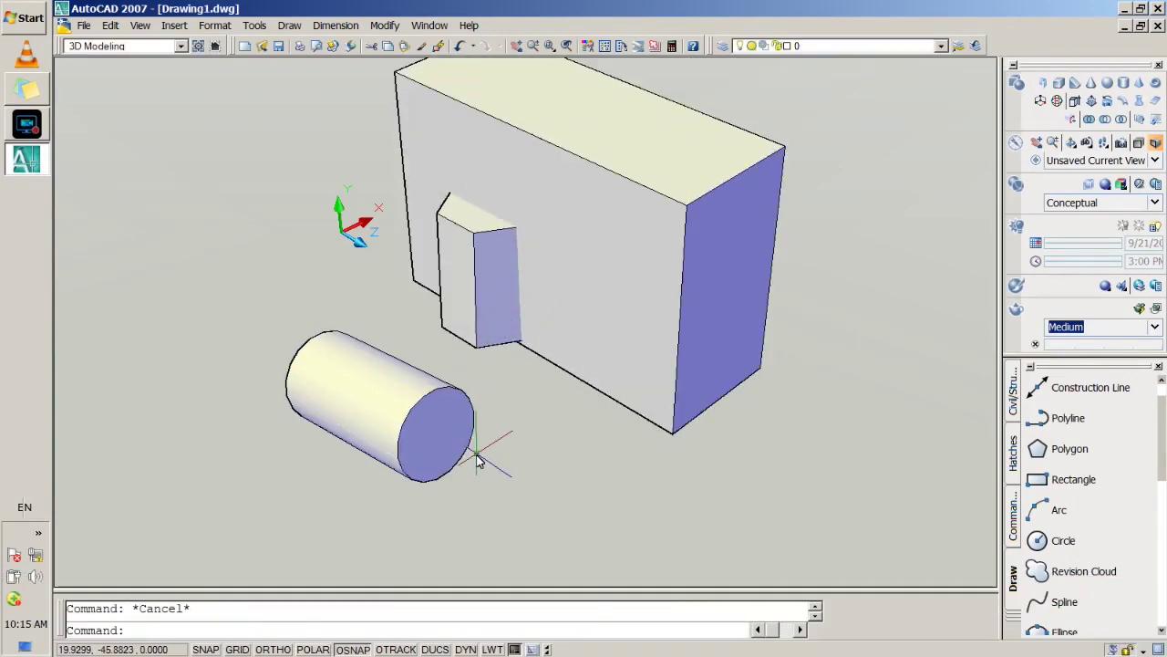
click(473, 363)
click(915, 328)
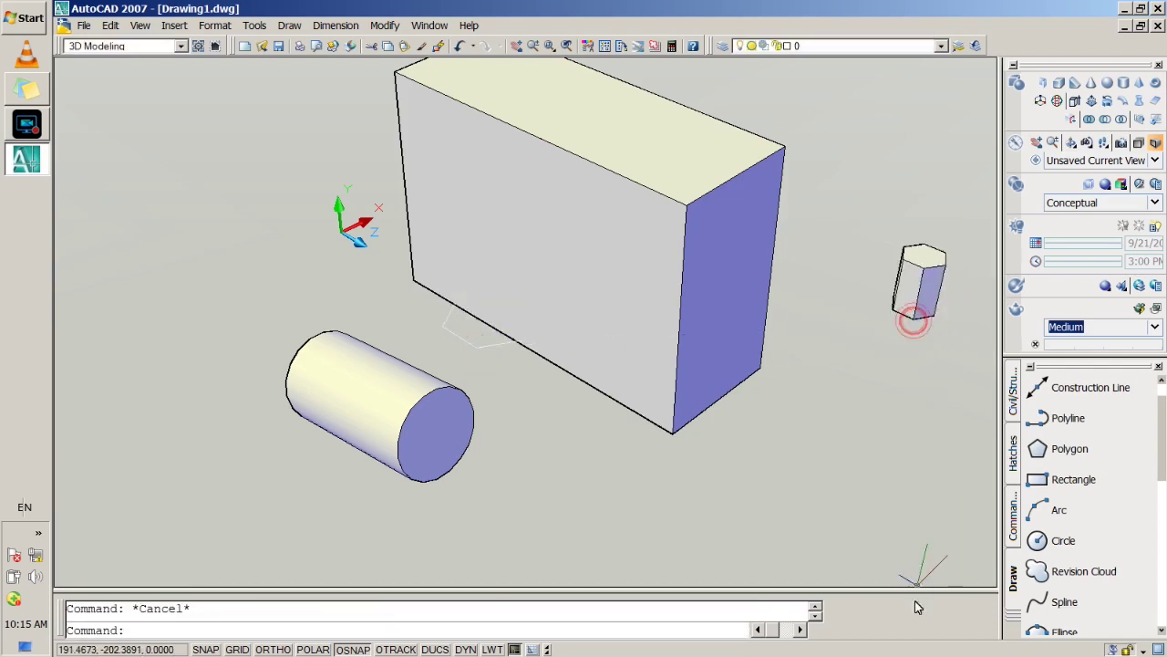
scroll(974, 289, up, 5)
Cycle through Realistic, 3D Hidden, 3D Wireframe and 2D Wireframe styles, ending on Conceptual.
scroll(967, 285, down, 4)
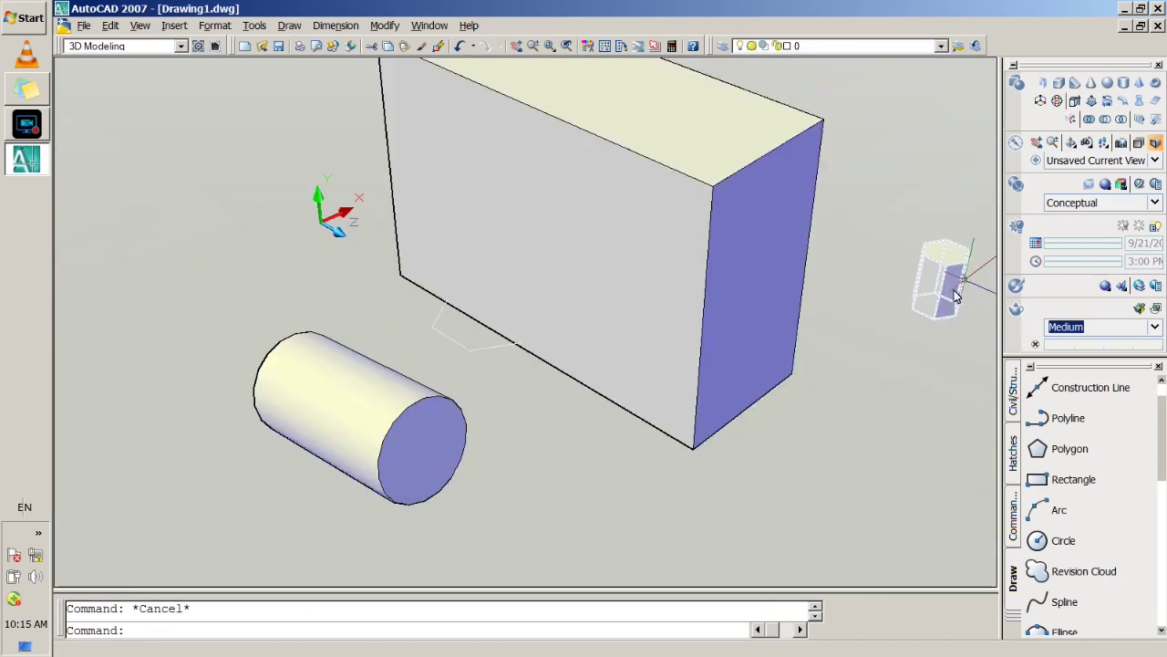
click(1135, 203)
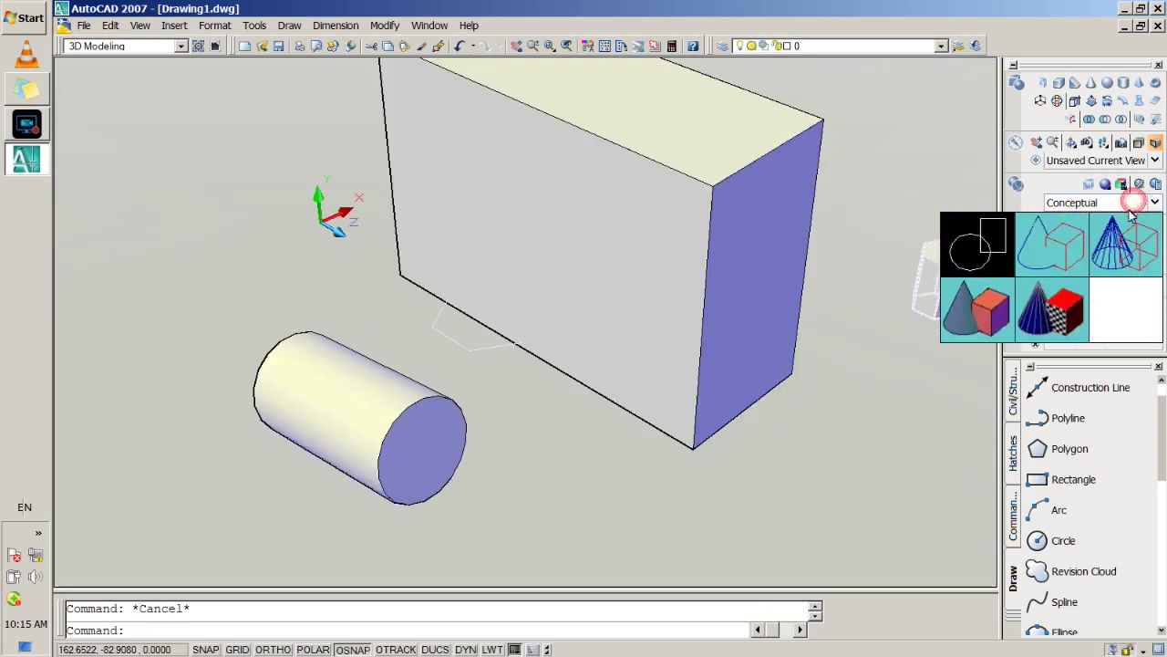
click(1040, 315)
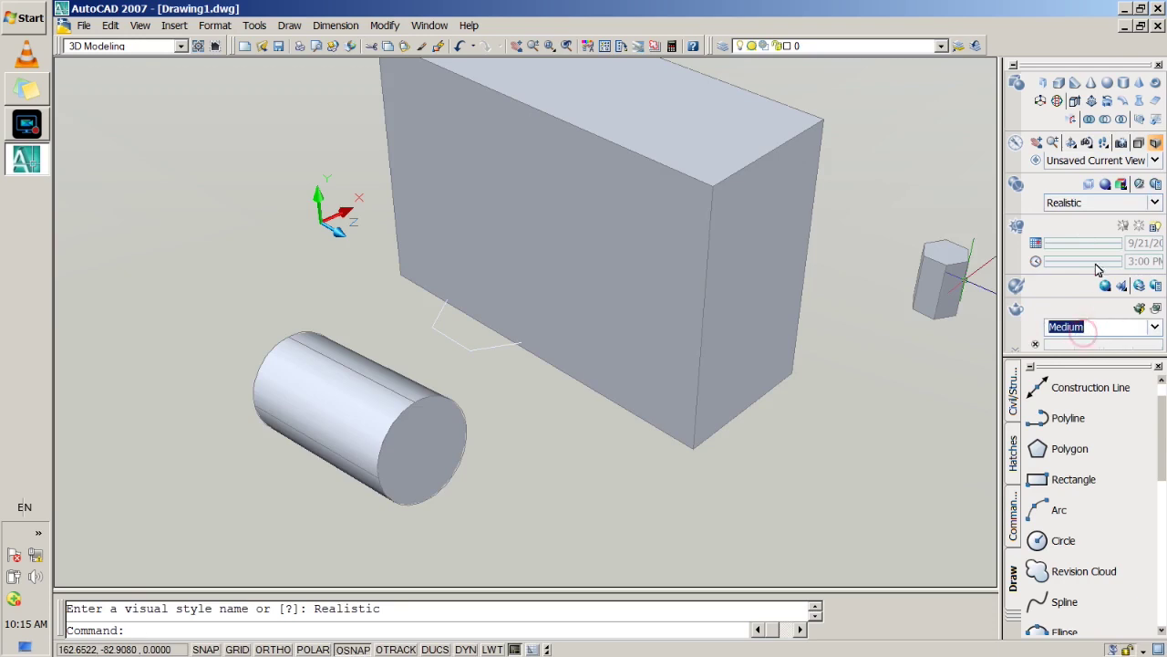
click(1094, 204)
click(1053, 259)
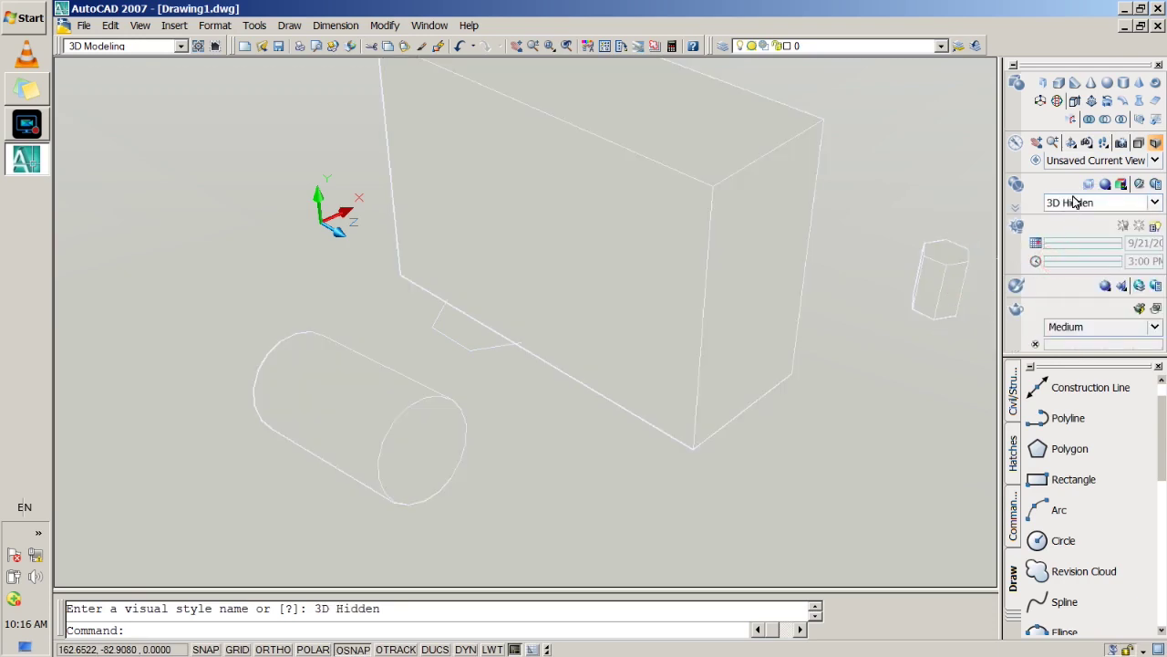
click(1080, 205)
click(1114, 263)
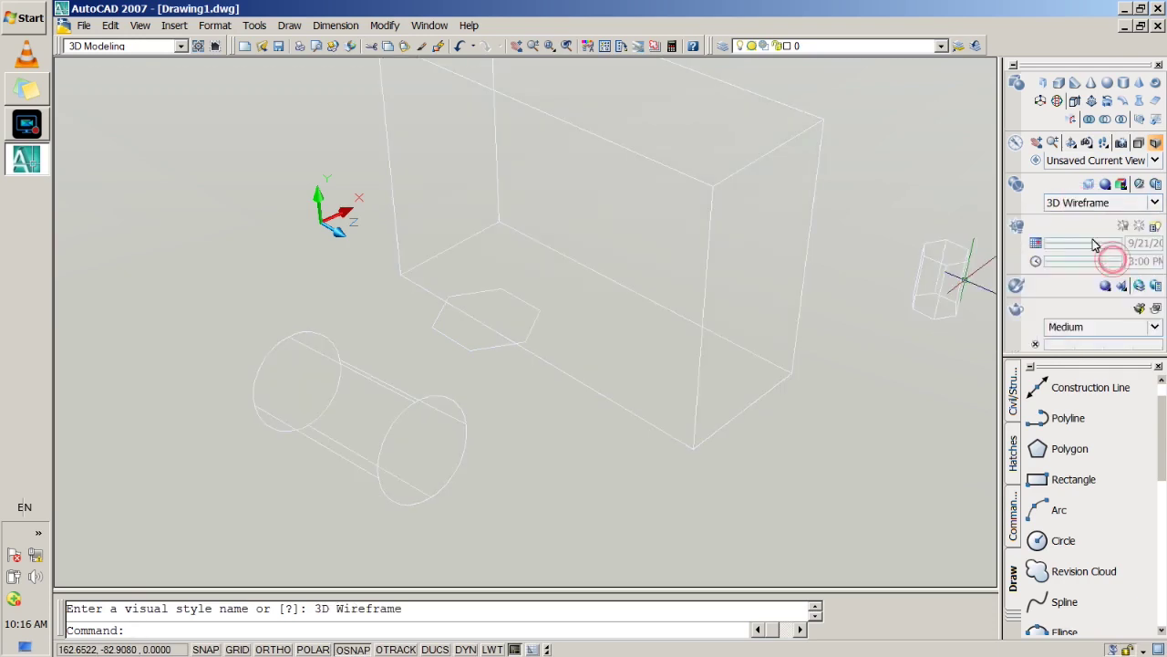
click(1094, 202)
click(967, 251)
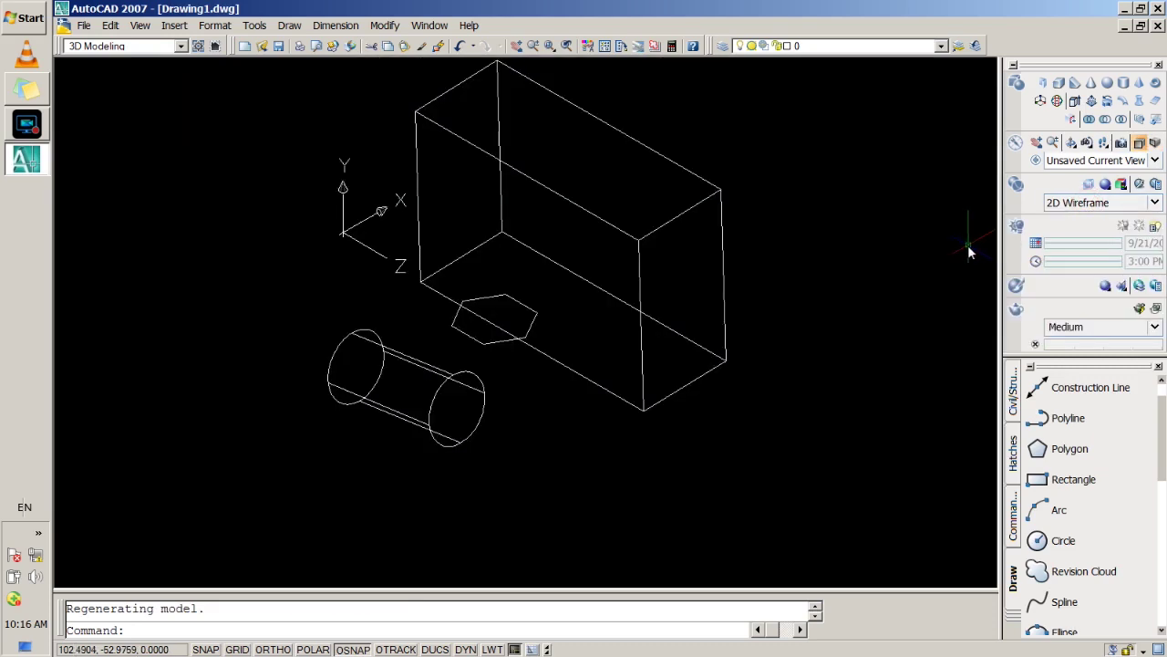
click(1105, 204)
click(972, 312)
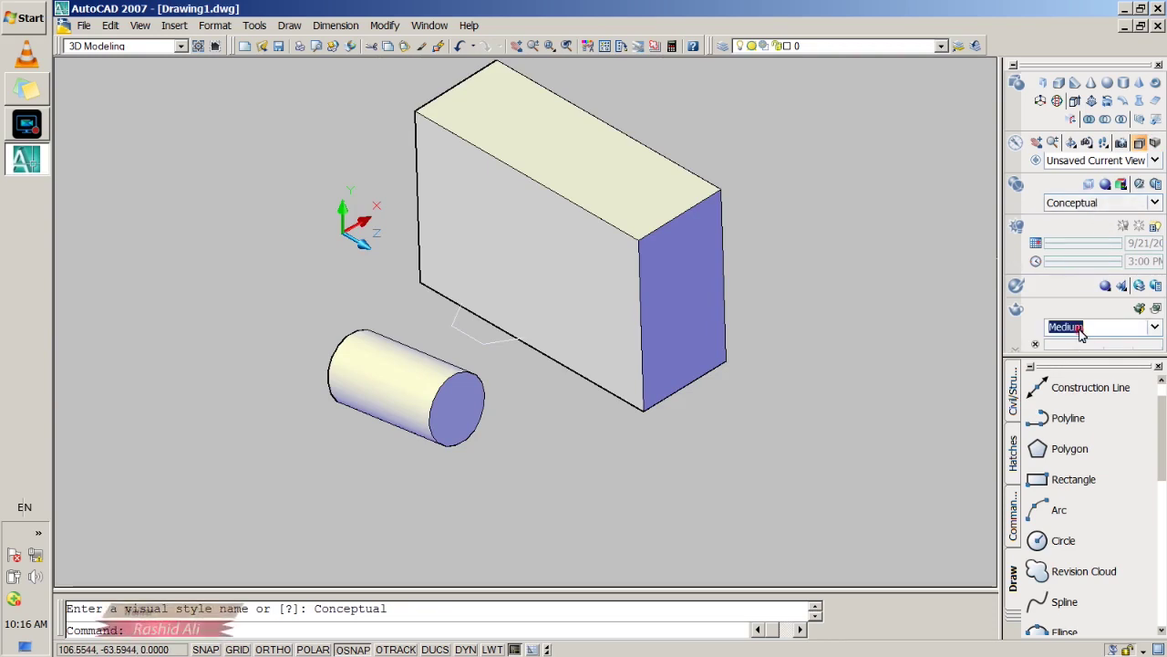
Set the render preset to High, then back to Medium.
click(1154, 327)
click(1125, 385)
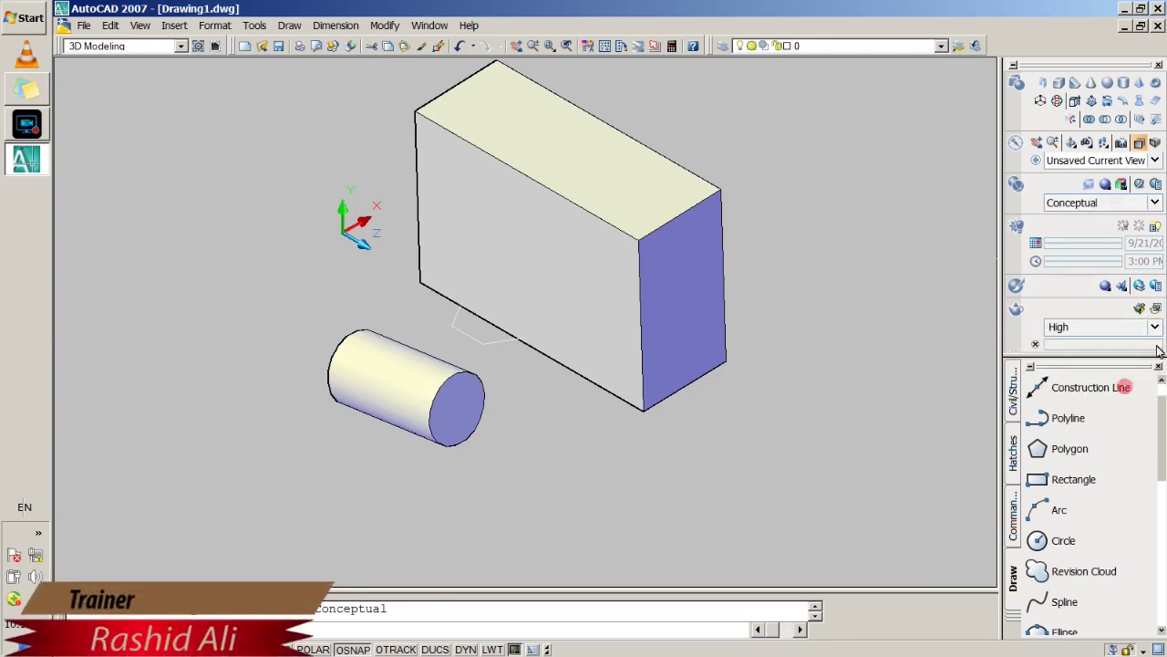
click(1155, 327)
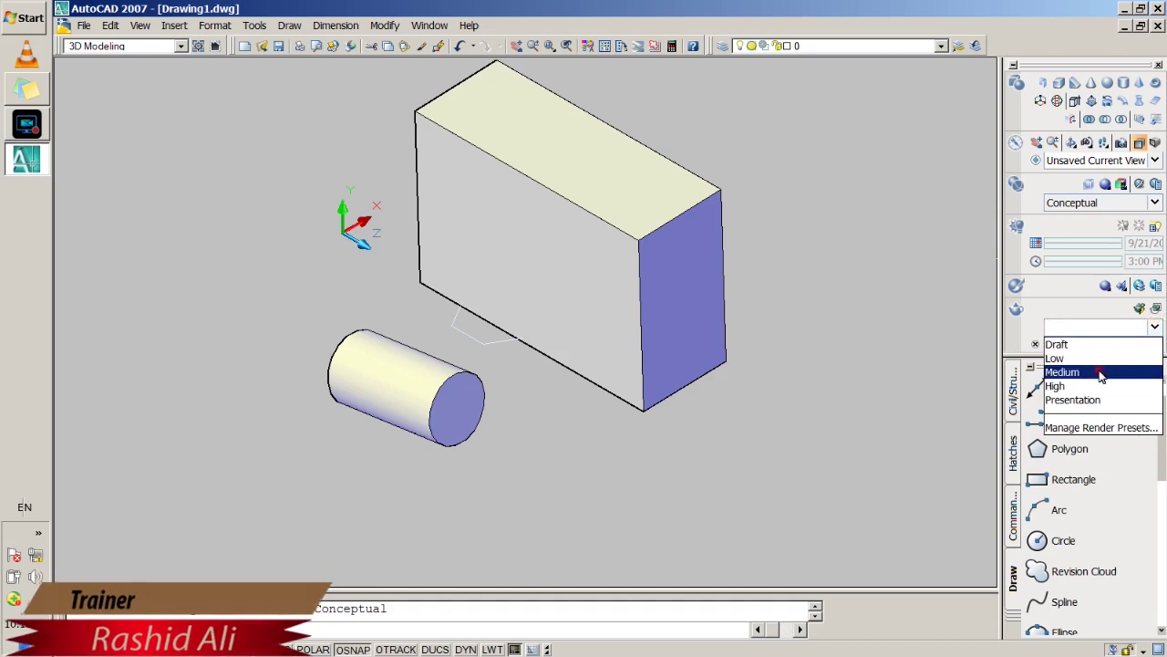
click(1100, 374)
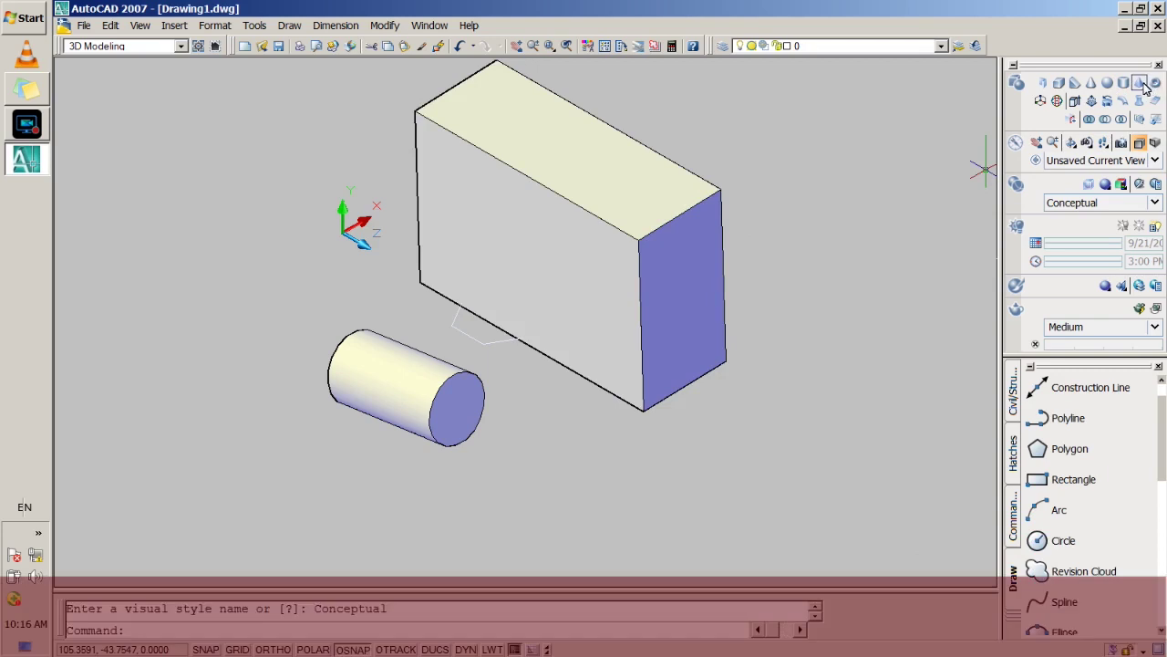
Draw a pyramid right of the box by picking its base centre, radius and height.
click(1140, 84)
click(755, 187)
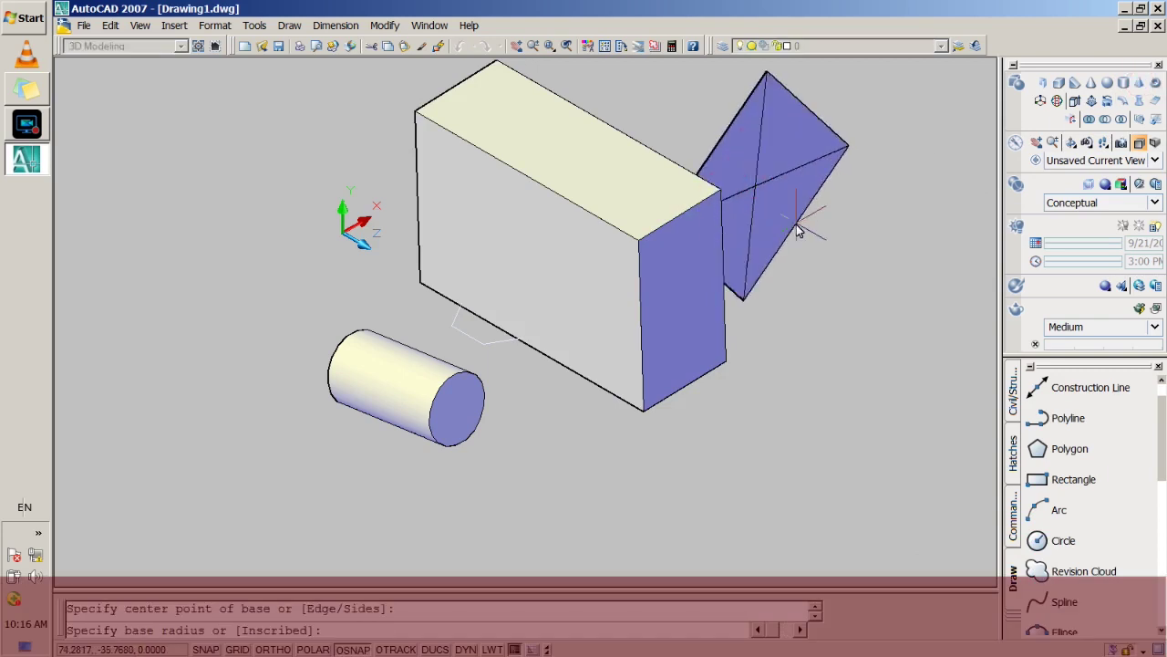
click(799, 241)
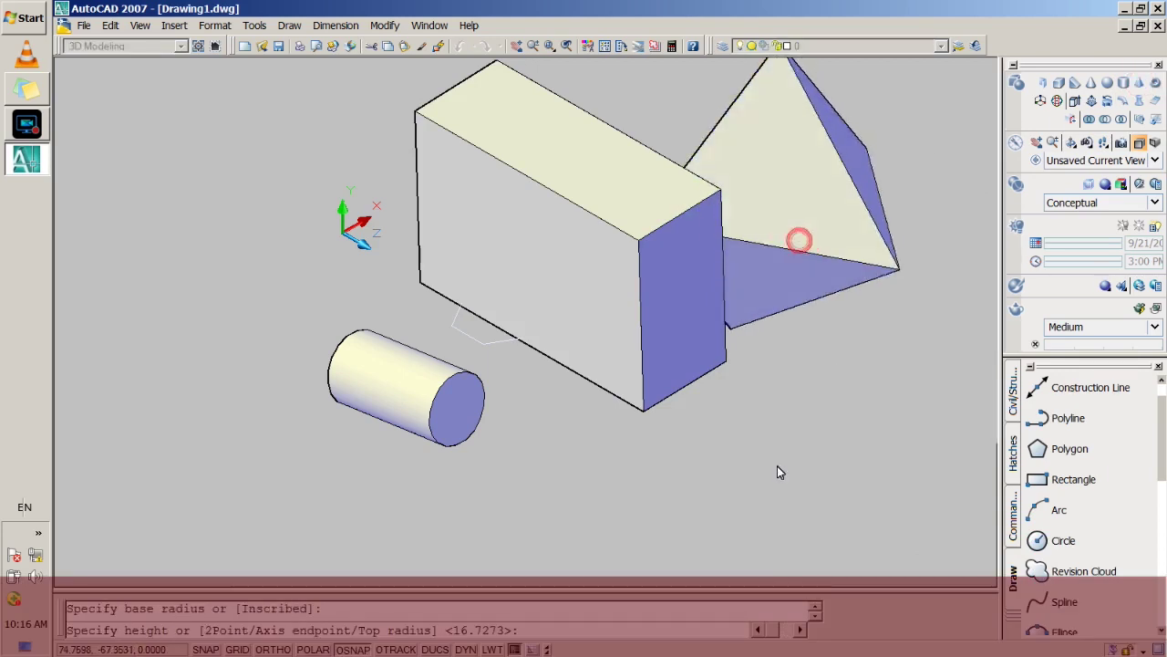
click(934, 337)
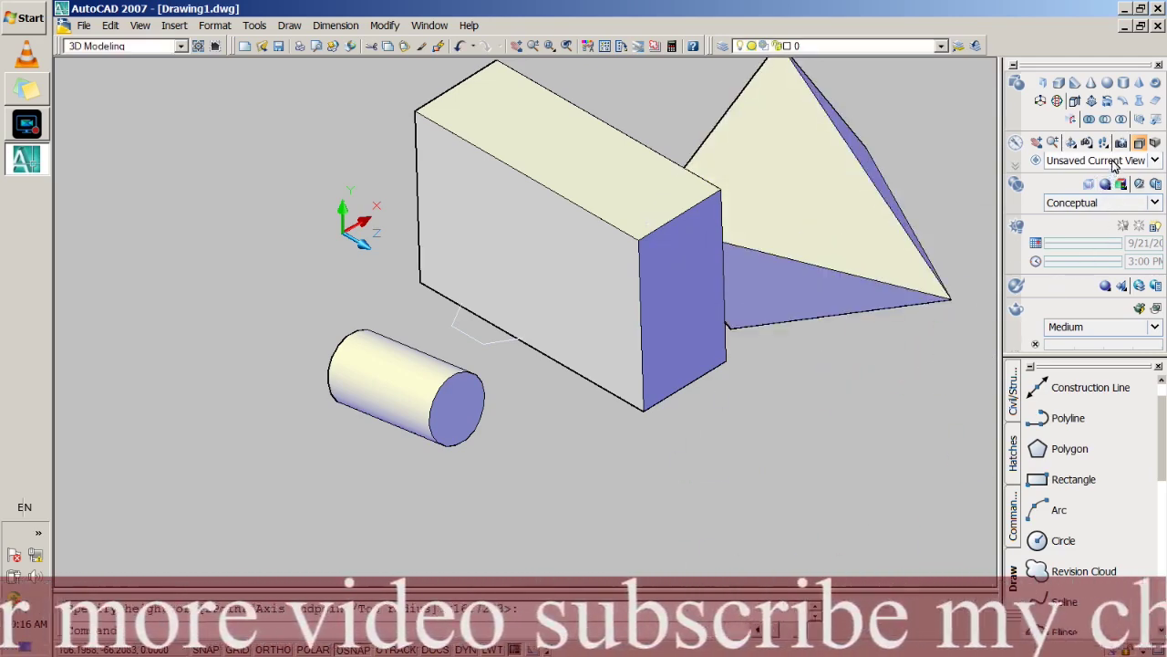
Switch the scene to perspective projection.
click(1085, 146)
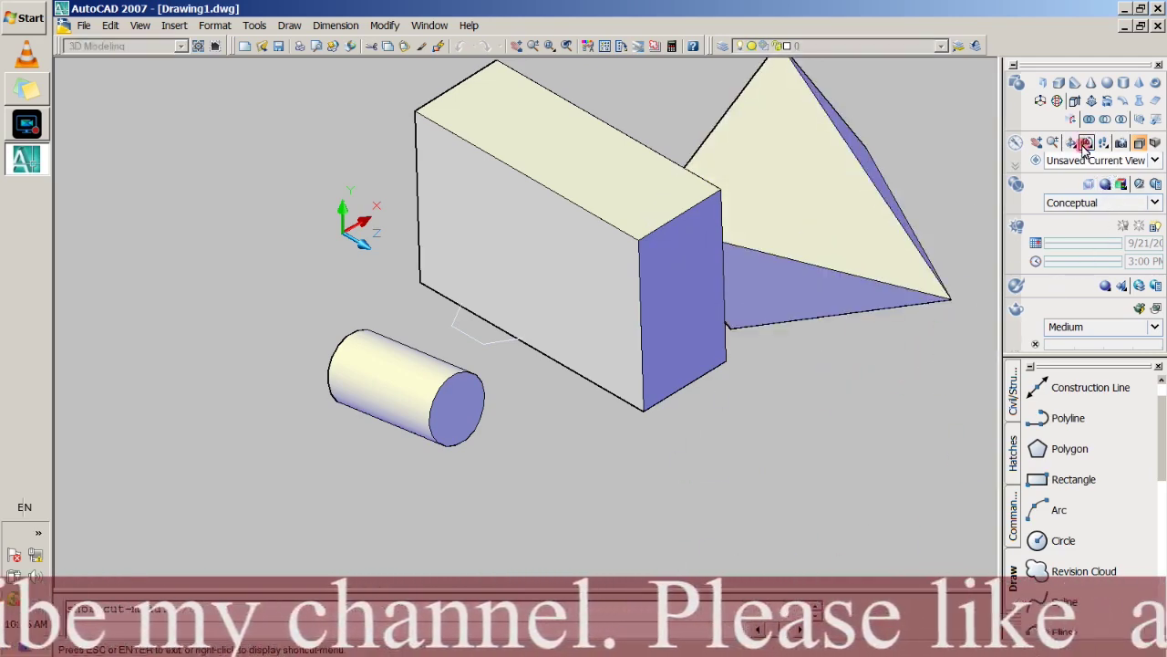
click(1104, 143)
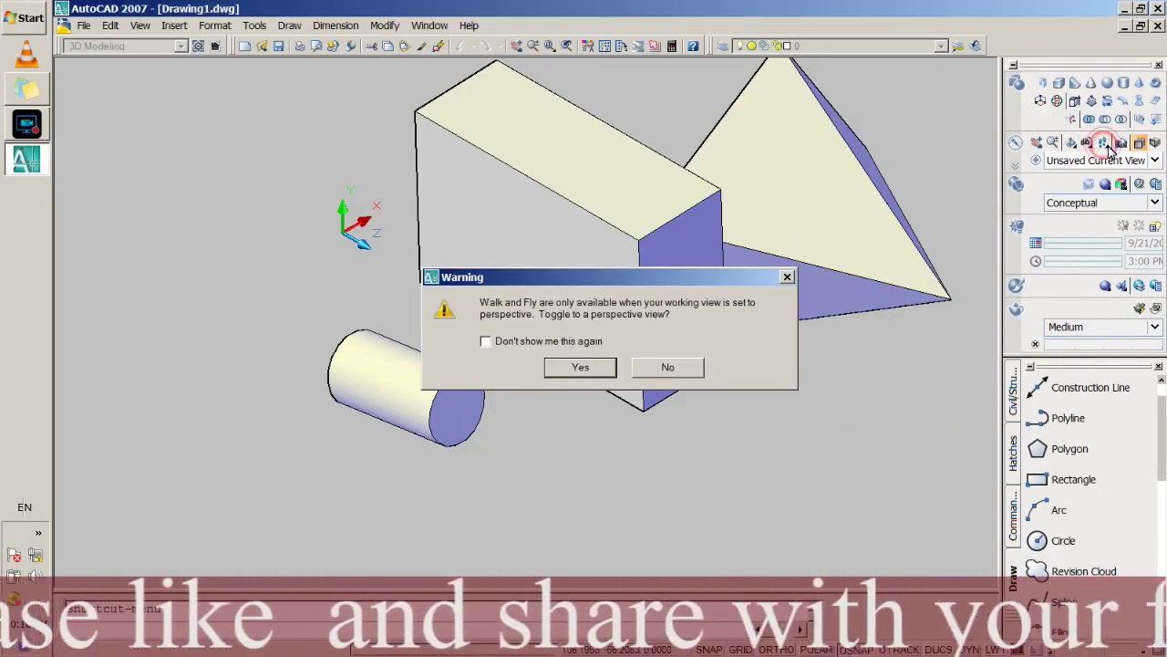
key(Escape)
click(1157, 143)
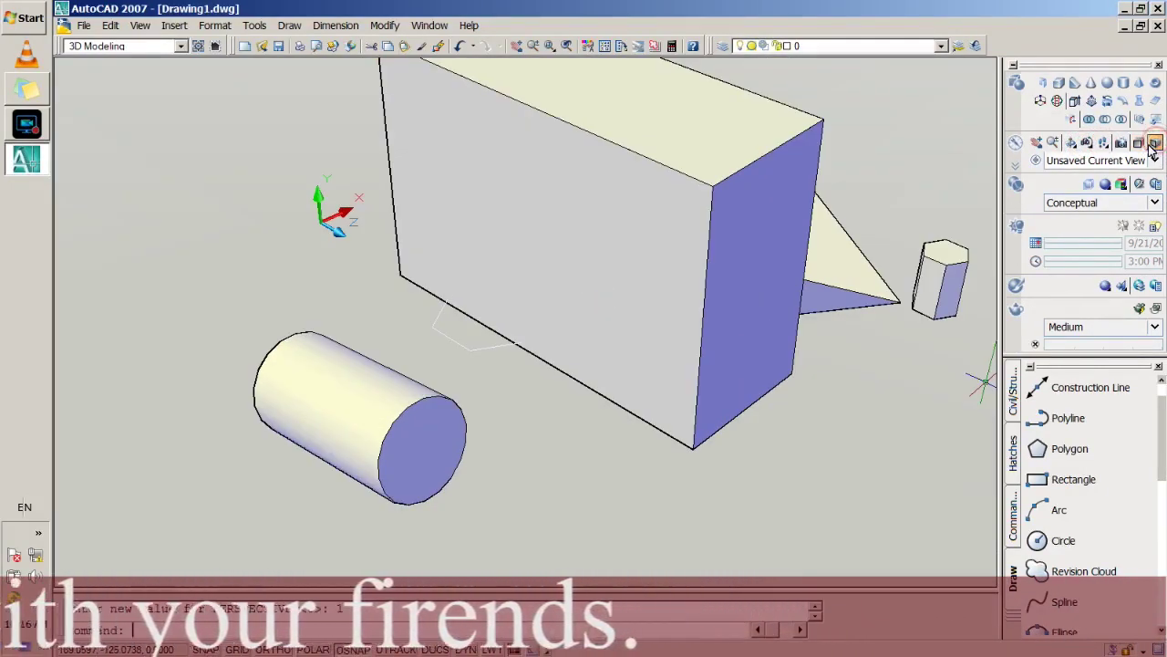